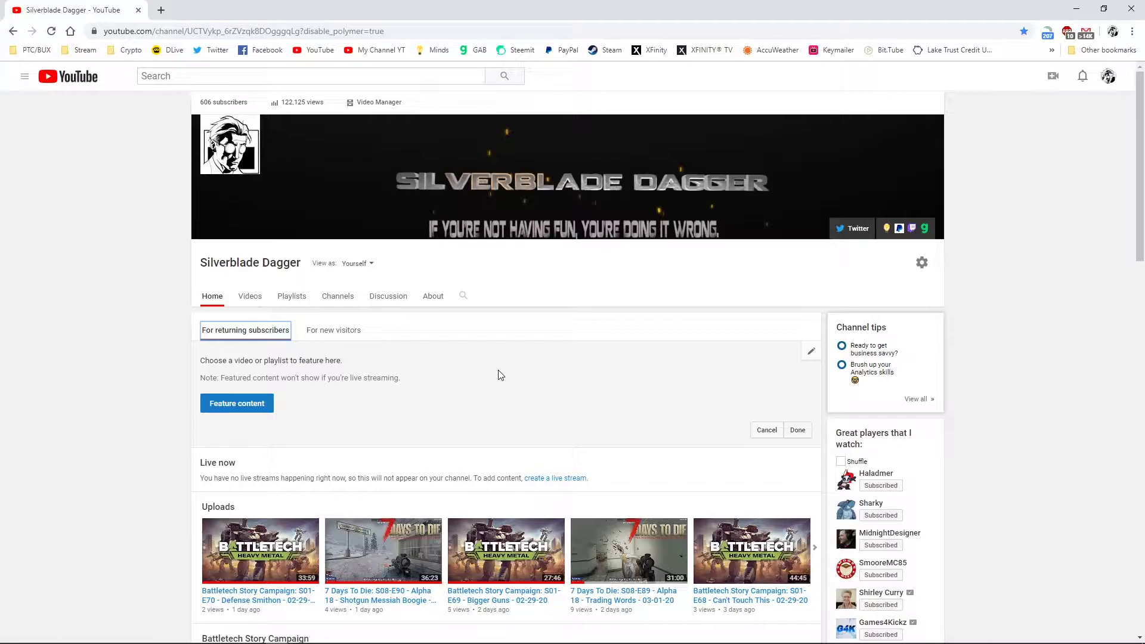
Start a new video upload with the classic uploader, skipping the feedback survey.
click(498, 382)
click(1053, 77)
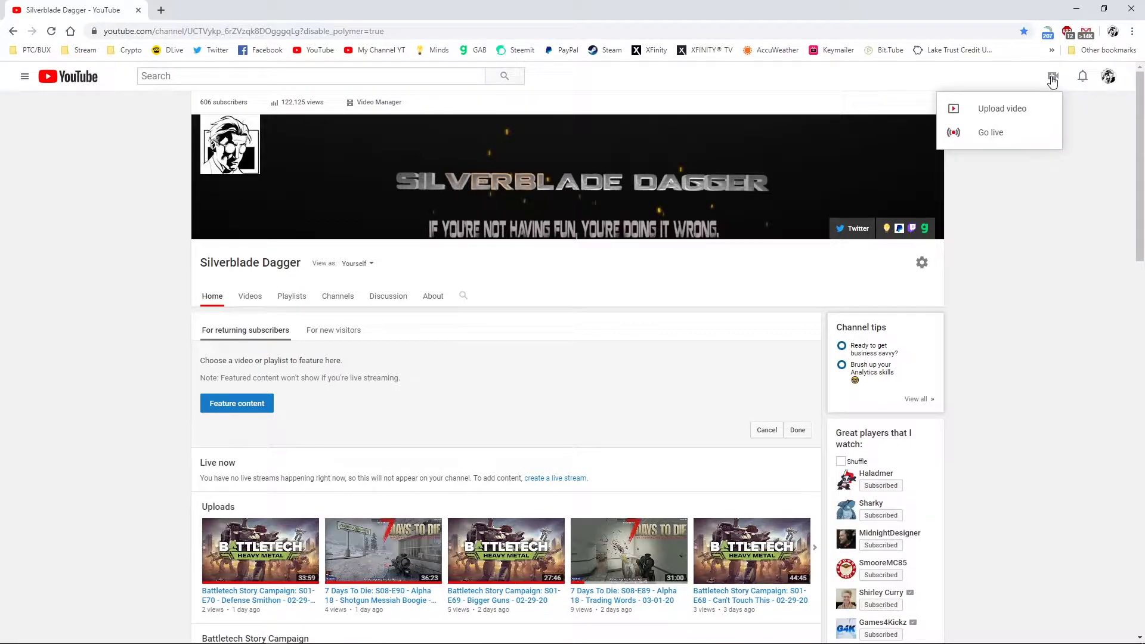
click(1033, 114)
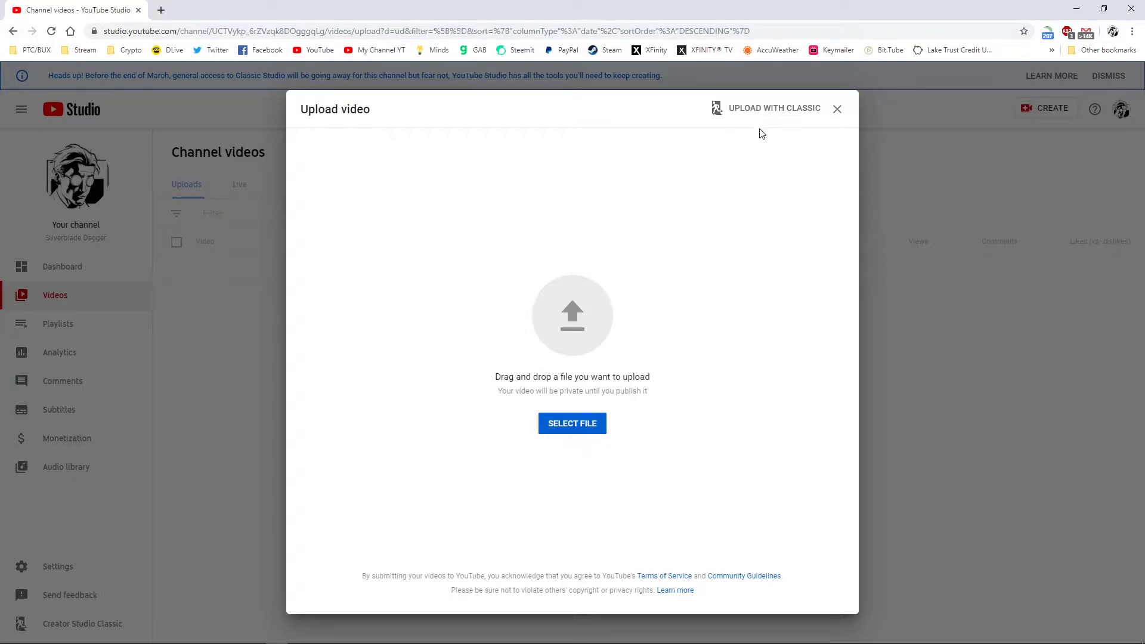
click(769, 113)
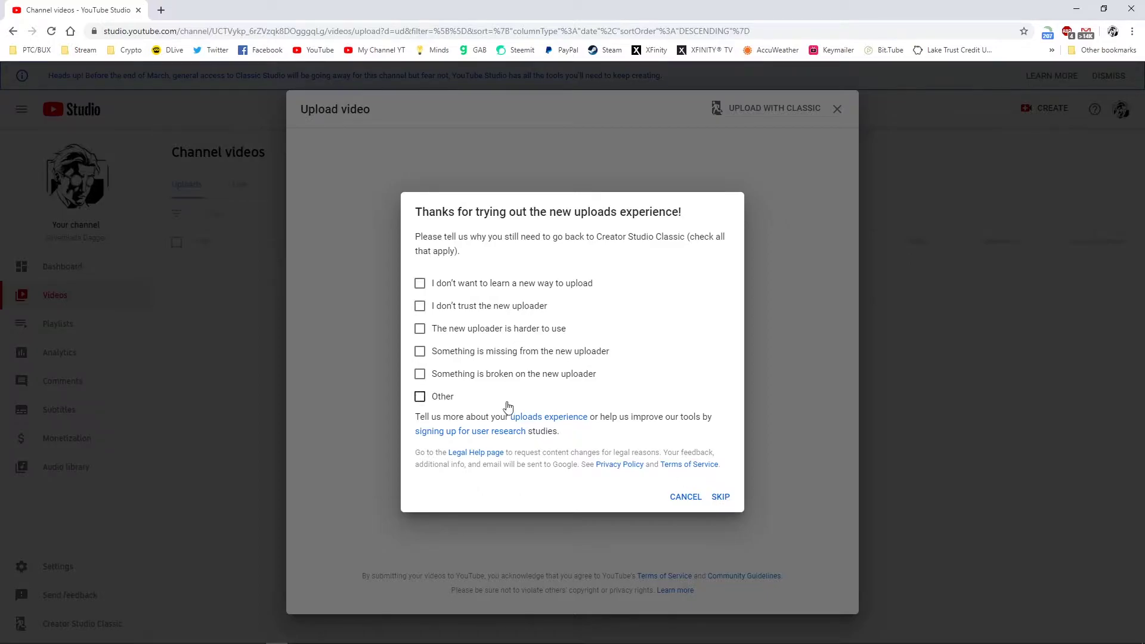
click(721, 497)
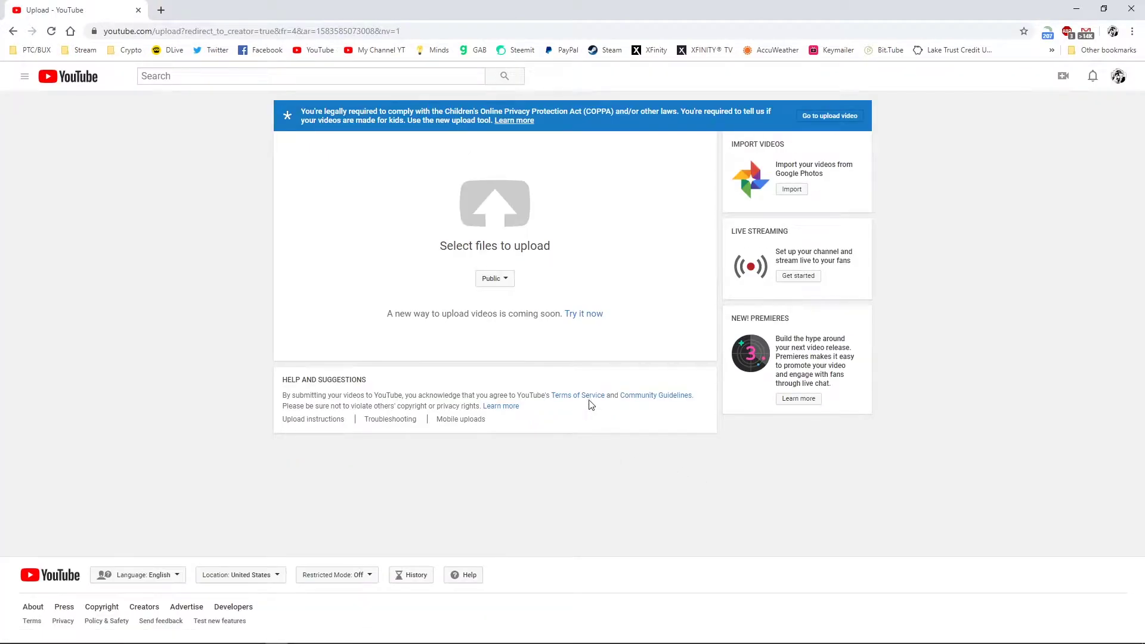
Set the upload privacy to Scheduled and upload "Battletech Story Campaign S01-E71 - Taking Out The Gauss Crab - 03-07-20" from its Video Captures folder.
click(506, 280)
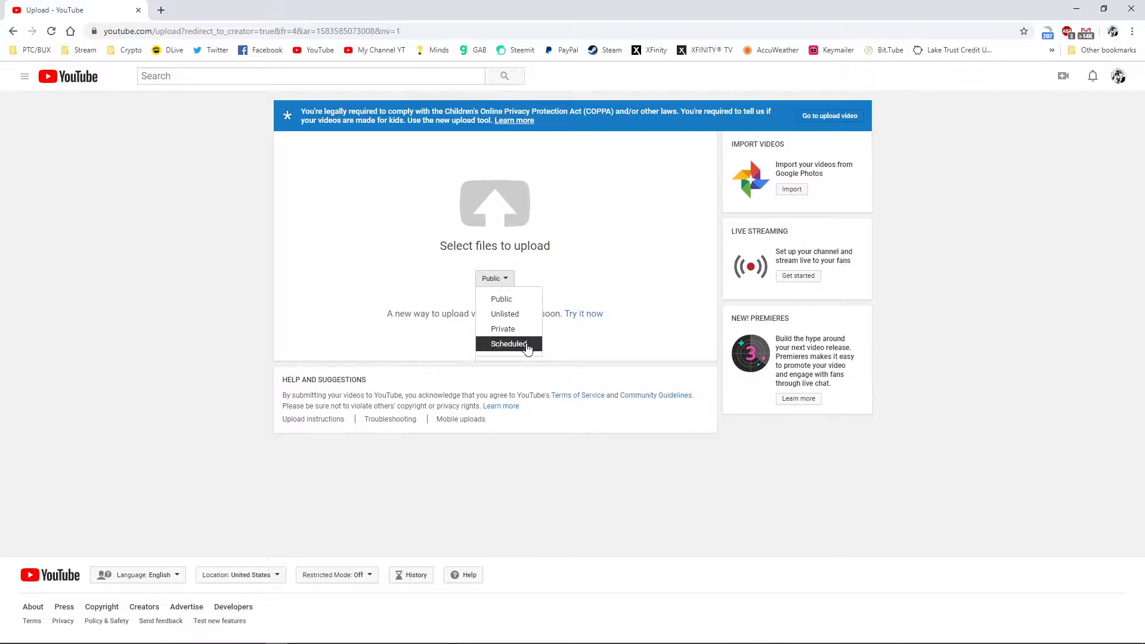
click(508, 344)
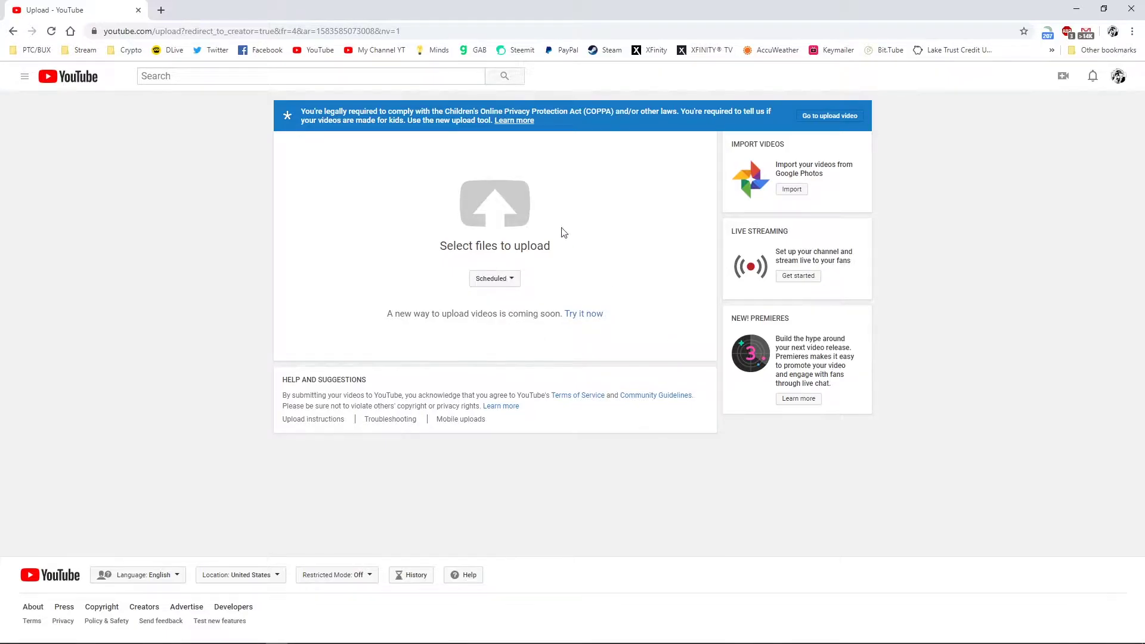
click(507, 221)
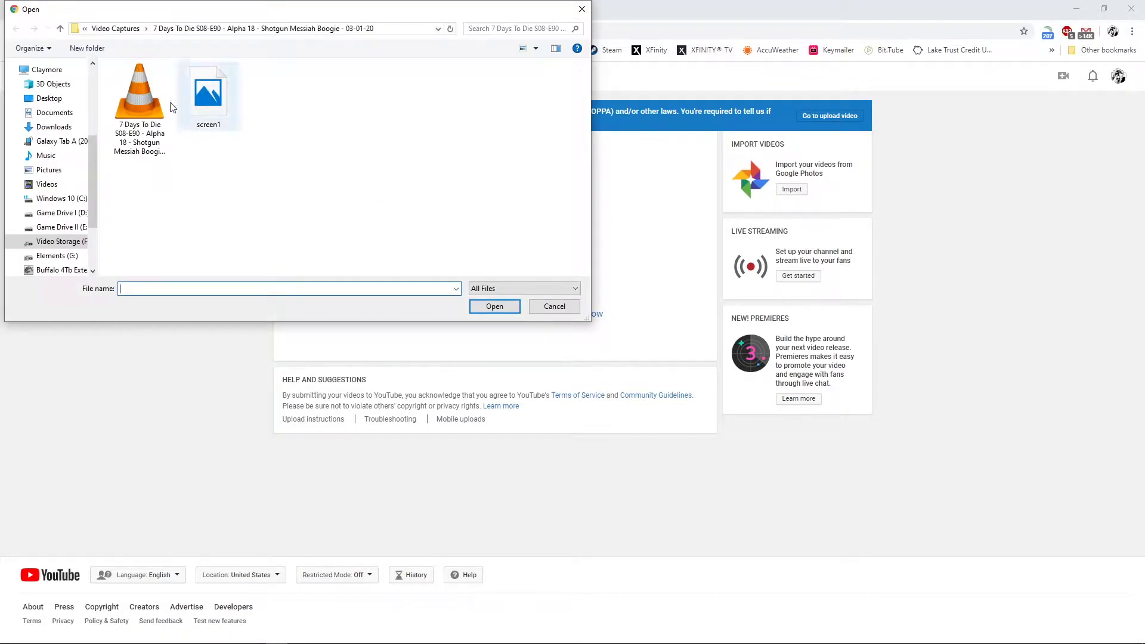
click(115, 29)
click(233, 122)
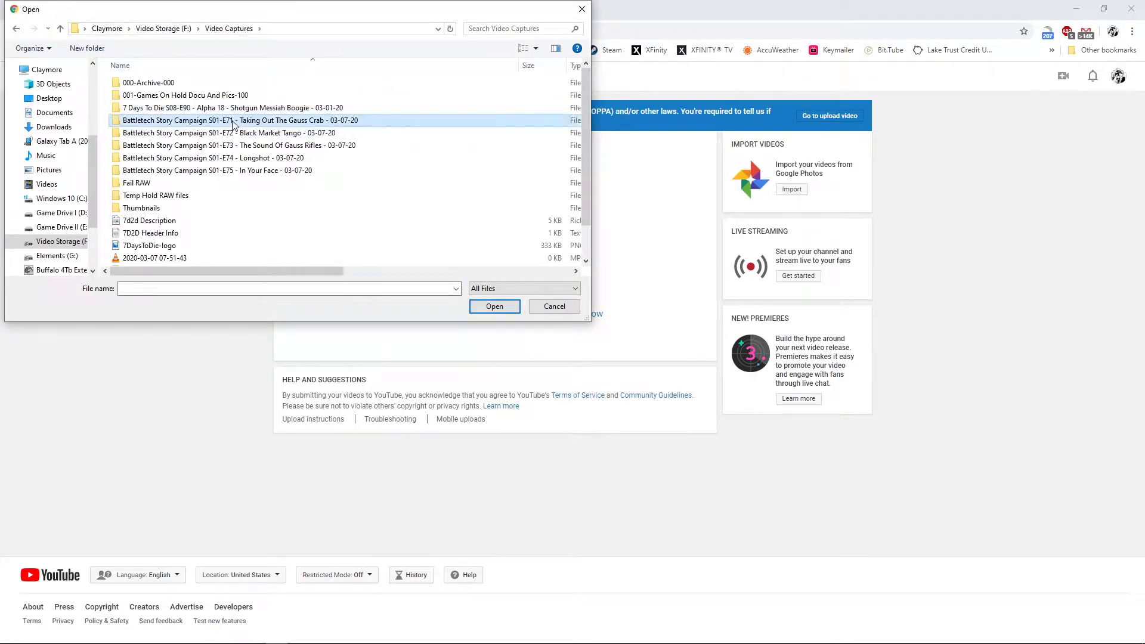
double_click(270, 122)
click(276, 83)
click(495, 306)
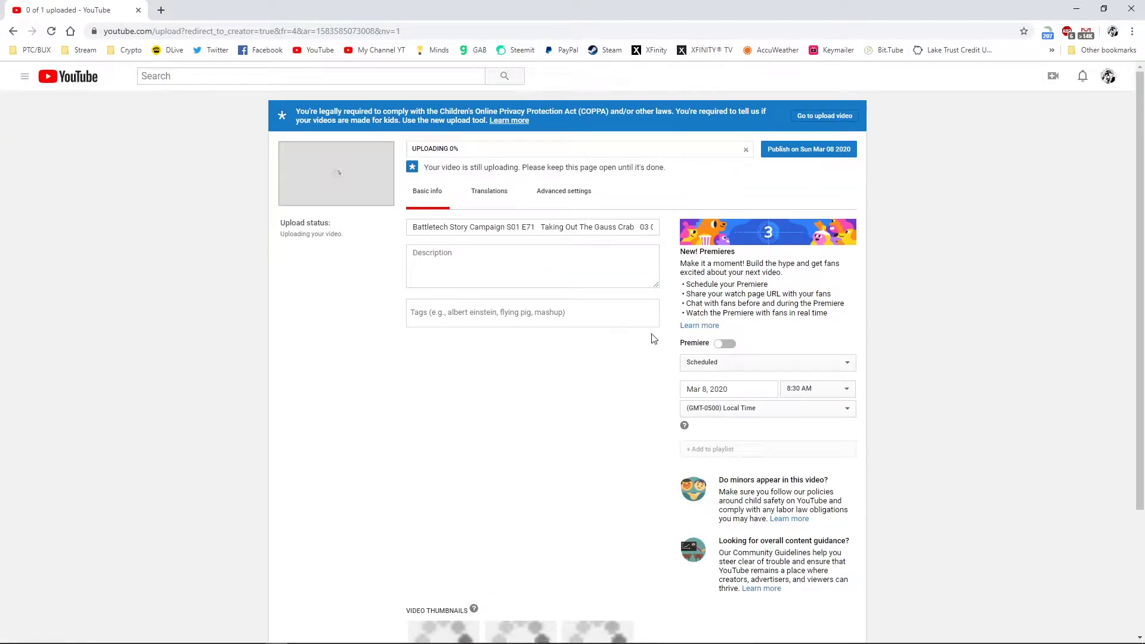
Add the video "Battletech Story Campaign S01-E72 - Black Market Tango - 03-07-20" to the upload batch.
scroll(653, 337, down, 3)
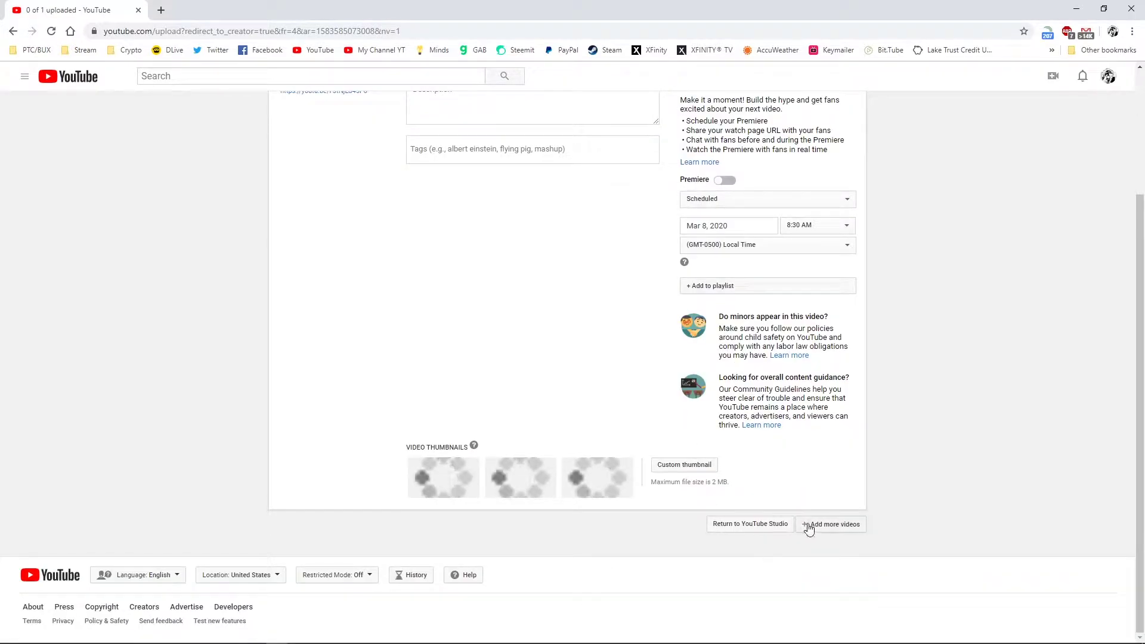
click(808, 525)
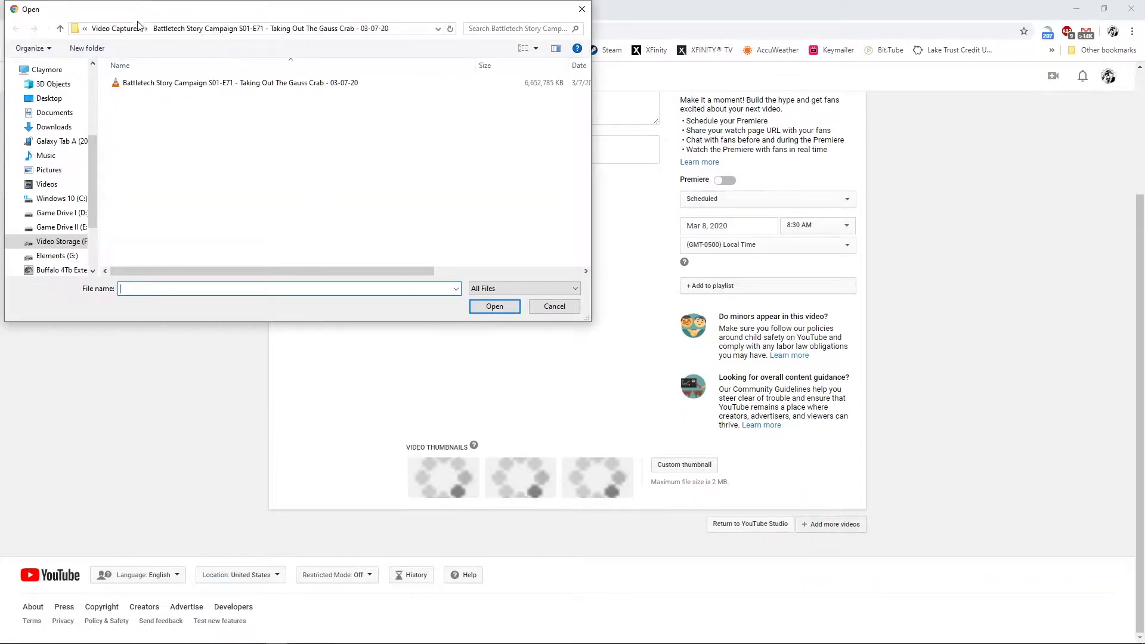
click(116, 29)
double_click(234, 134)
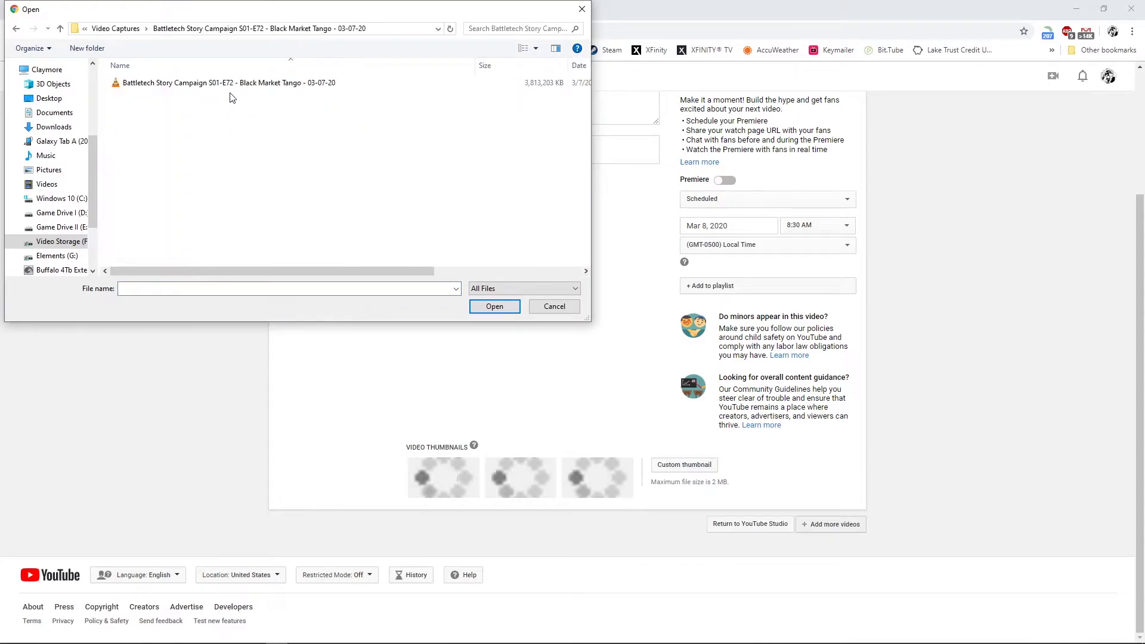
click(230, 83)
click(477, 311)
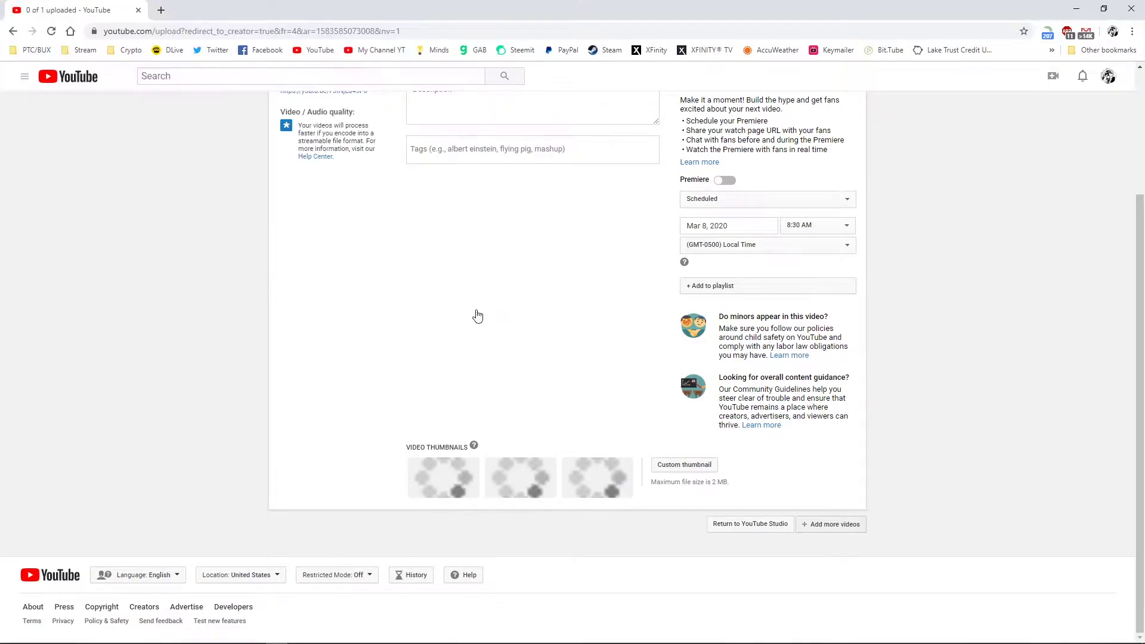
Add the video "Battletech Story Campaign S01-E73 - The Sound Of Gauss Rifles - 03-07-20" to the upload batch.
scroll(787, 448, down, 2)
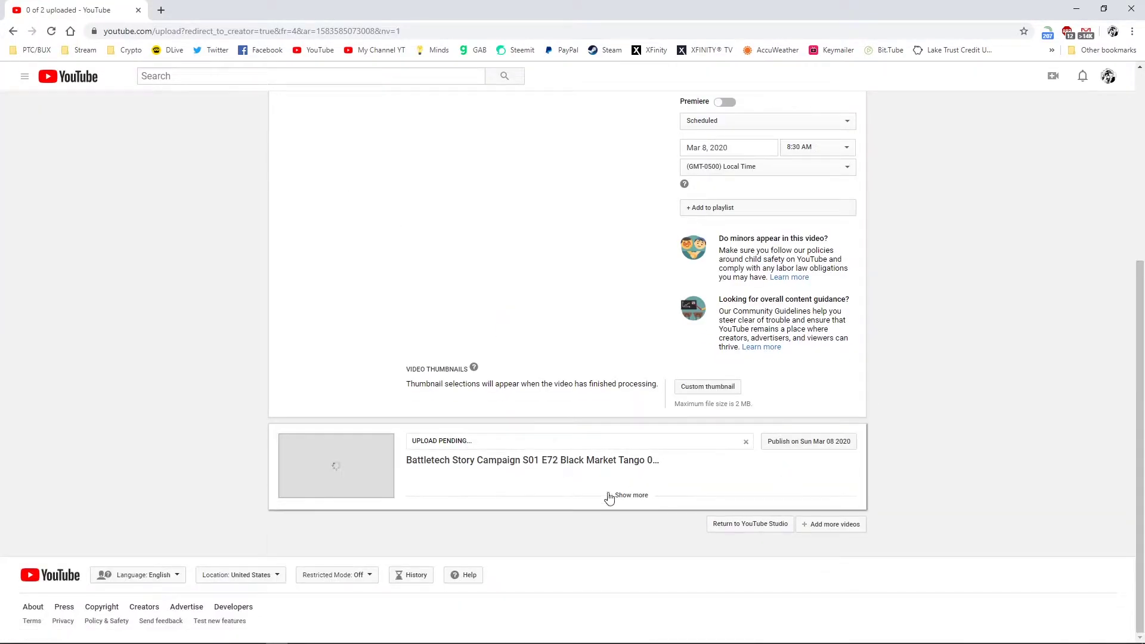
click(829, 524)
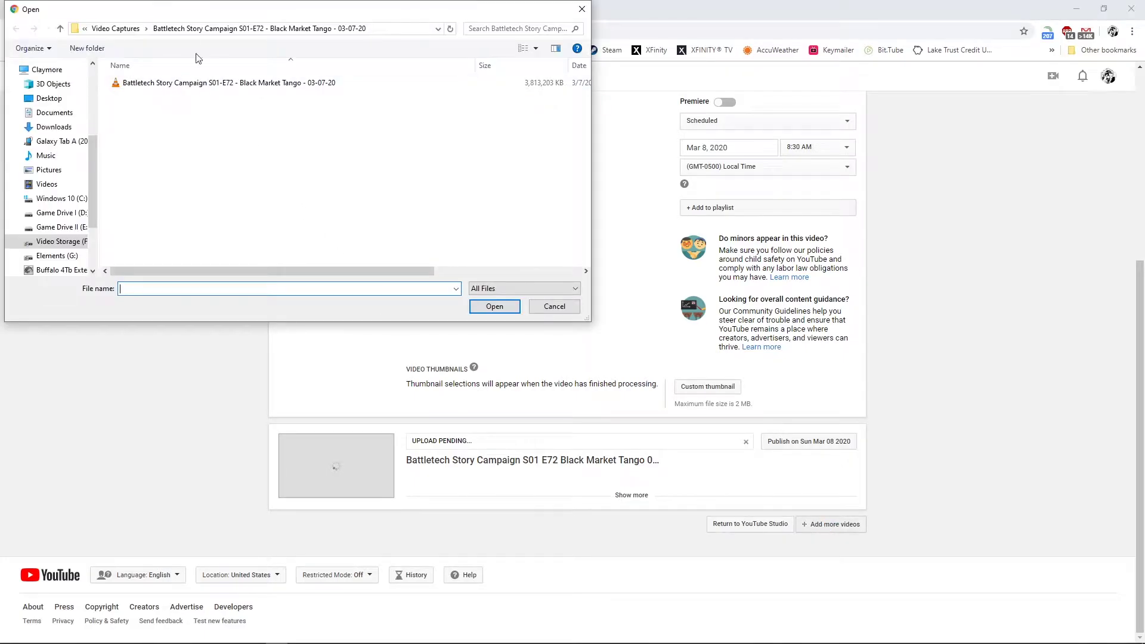
click(127, 29)
click(219, 146)
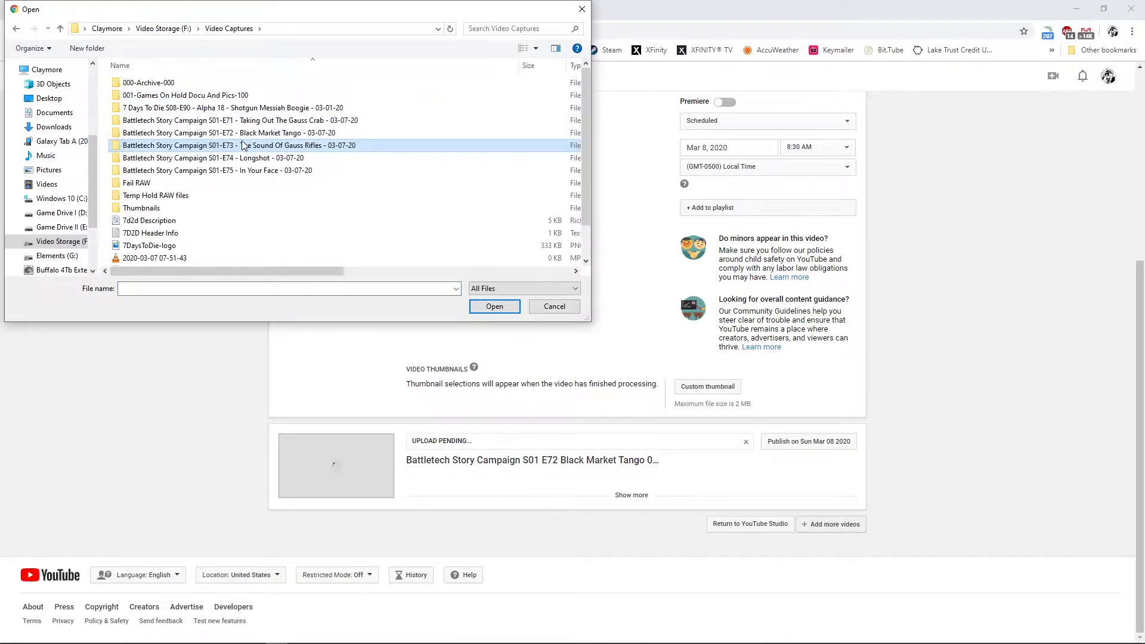
double_click(241, 143)
click(242, 85)
click(494, 306)
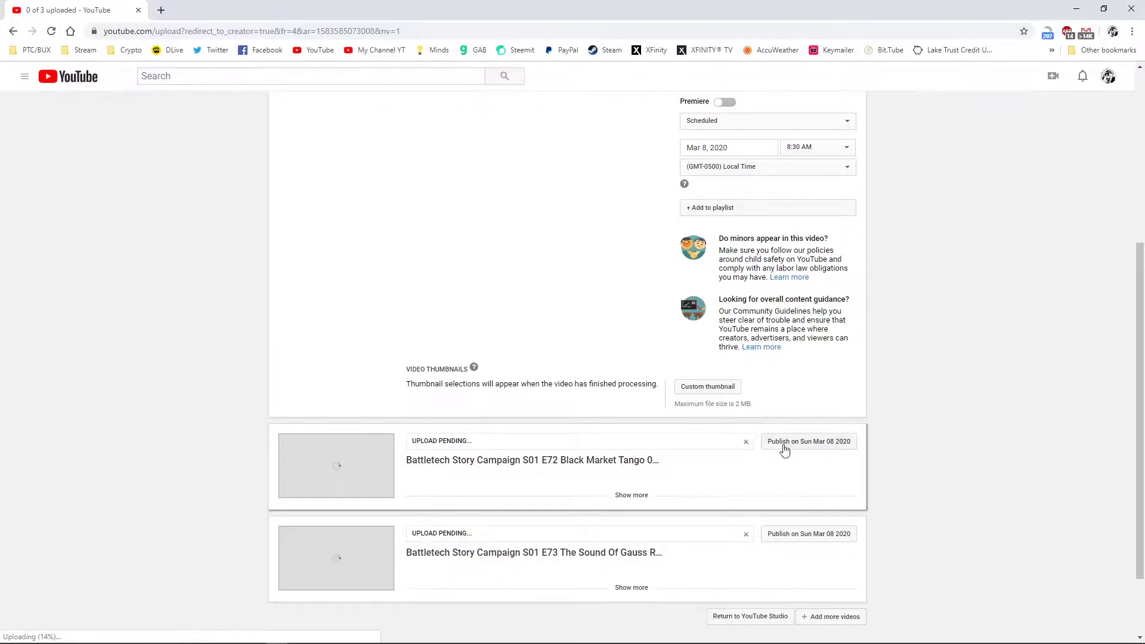
Add the video "Battletech Story Campaign S01-E74 - Longshot - 03-07-20" to the upload batch.
scroll(793, 460, down, 2)
click(813, 524)
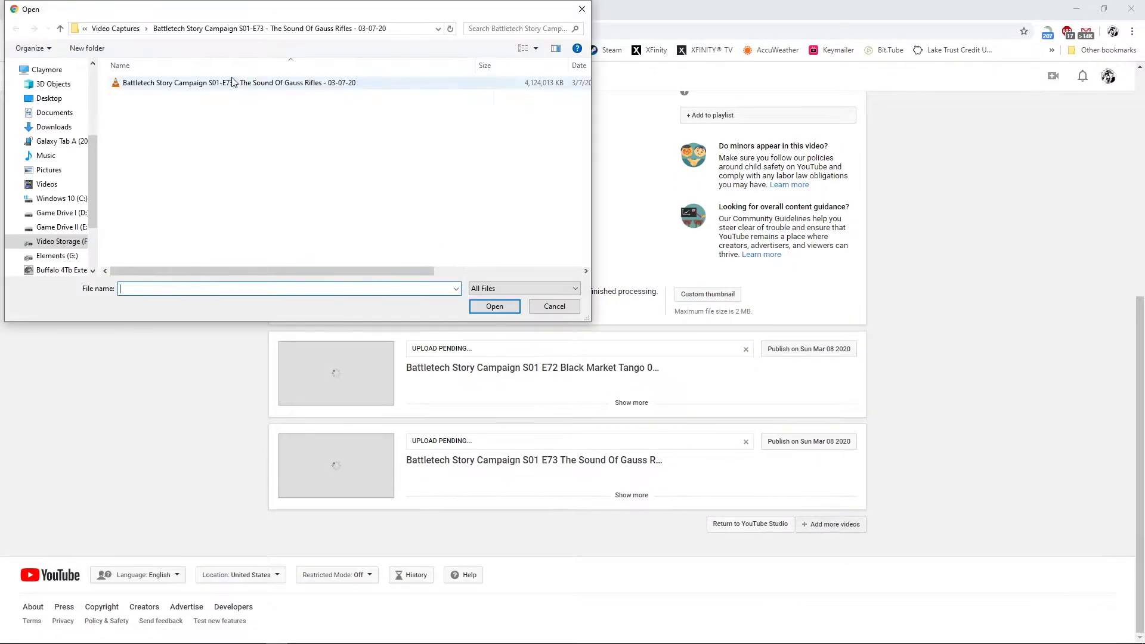
click(125, 28)
double_click(248, 158)
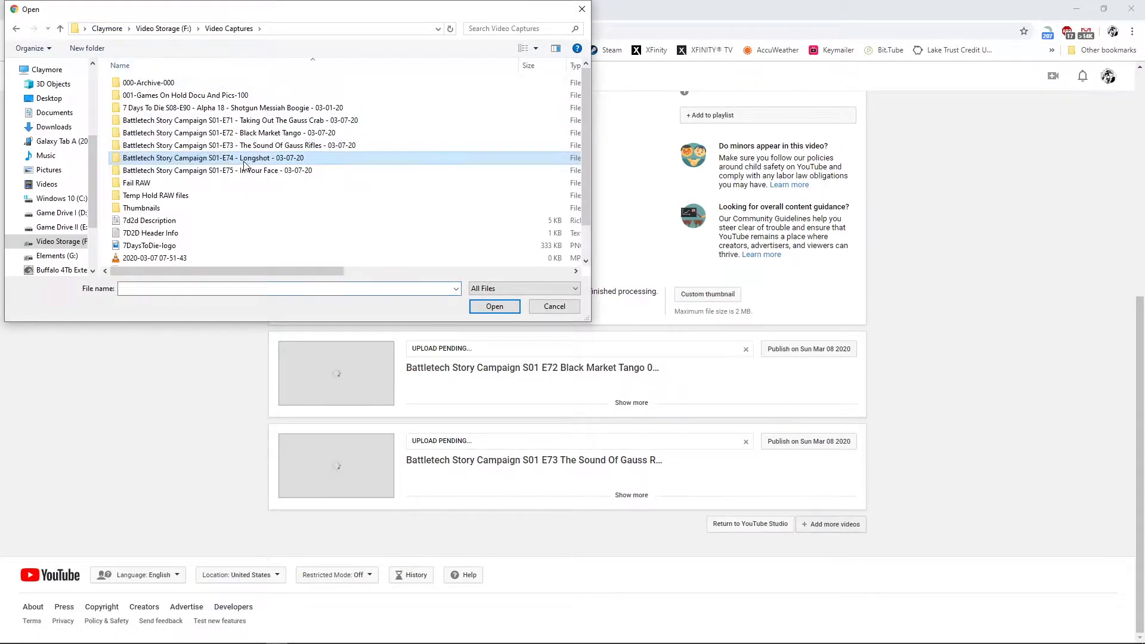
click(200, 83)
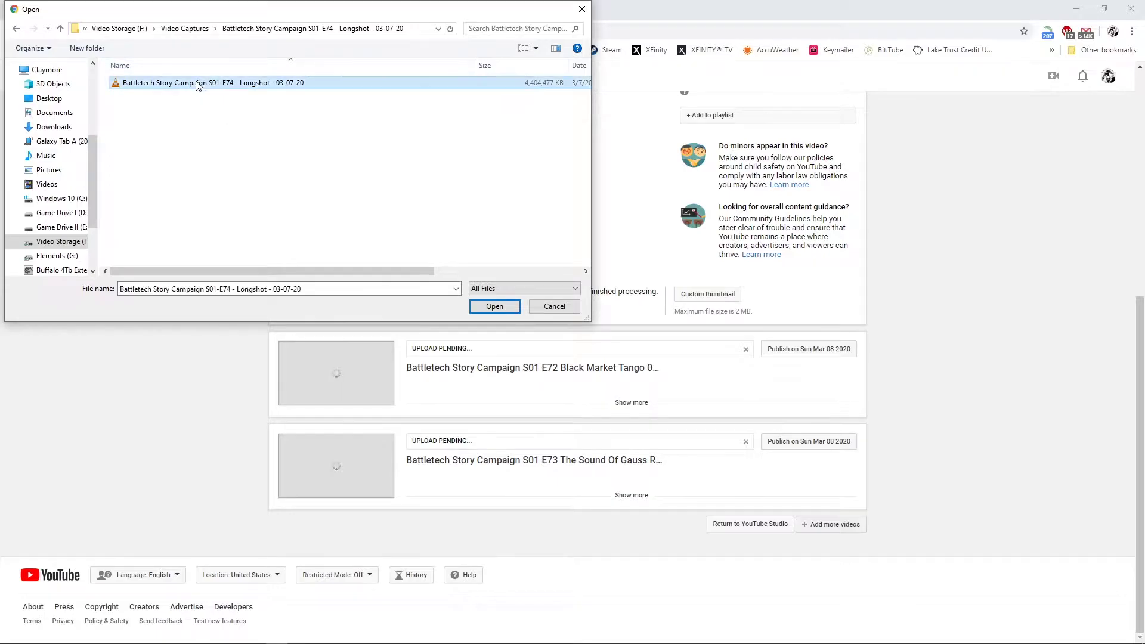
click(494, 306)
Add the video "Battletech Story Campaign S01-E75 - In Your Face - 03-07-20" to the upload batch.
scroll(792, 462, down, 2)
click(823, 525)
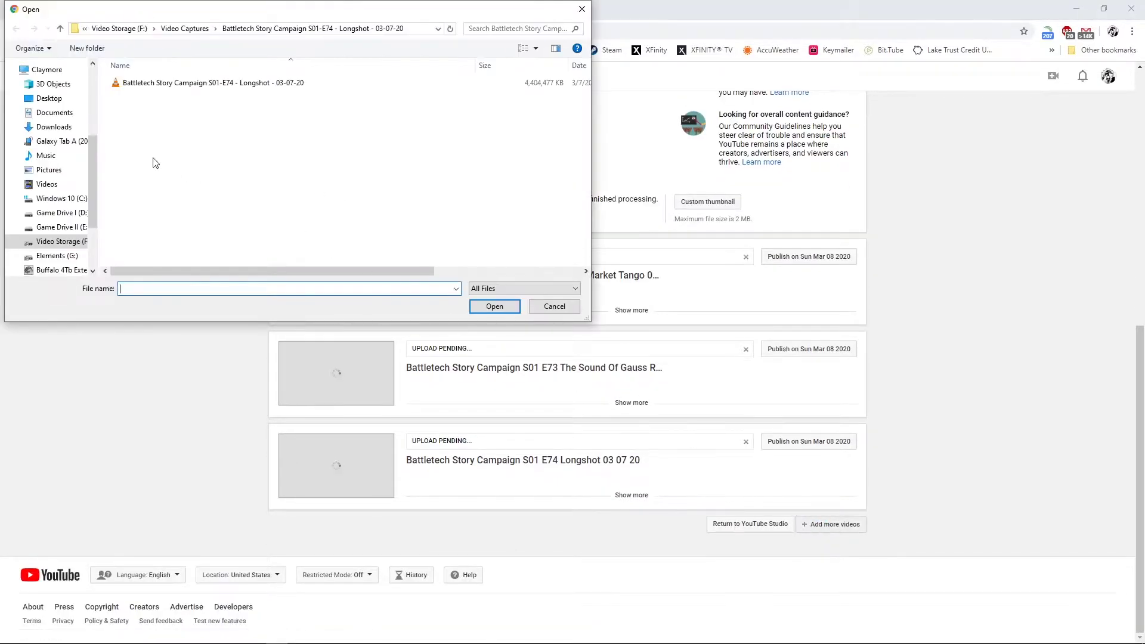
click(179, 28)
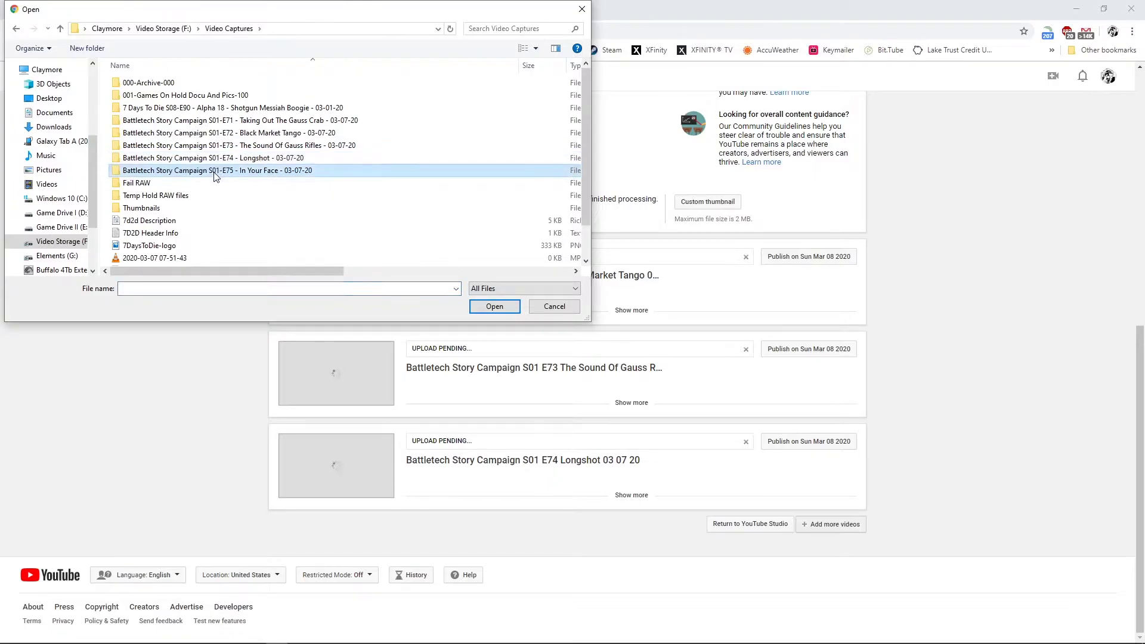
double_click(215, 170)
click(197, 86)
click(492, 307)
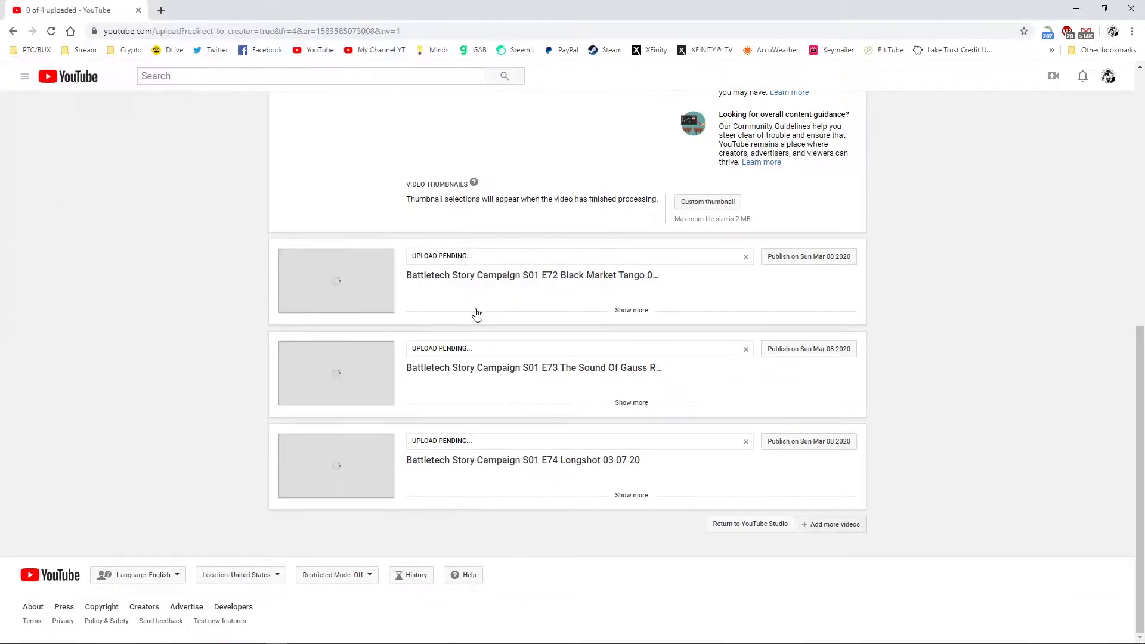
Expand the detail forms of the four pending uploads, episodes E75, E74, E73 and E72.
click(624, 588)
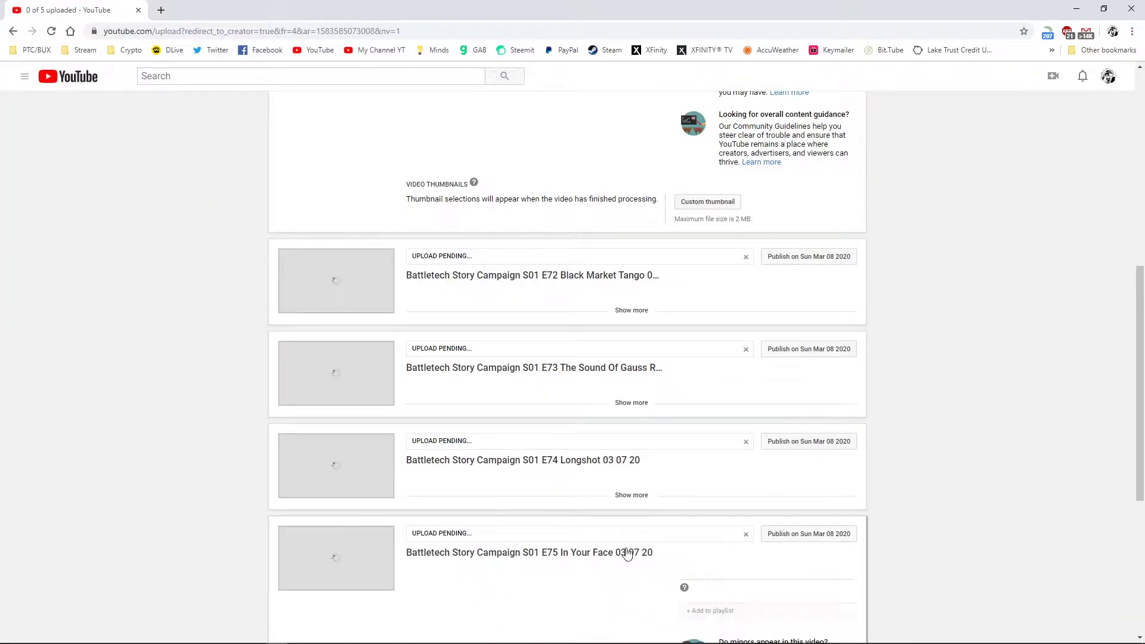
click(630, 495)
click(631, 403)
click(632, 310)
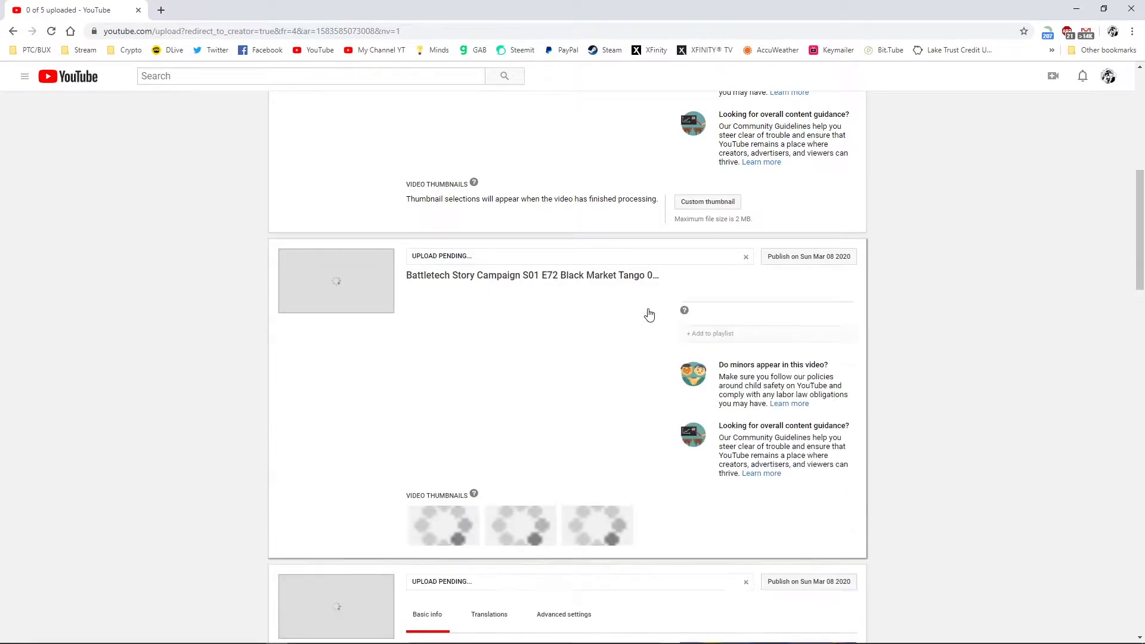
Set the scheduled publish date of episode E71 to Mar 9, 2020 and of episode E72 to Mar 10, 2020.
scroll(817, 332, up, 6)
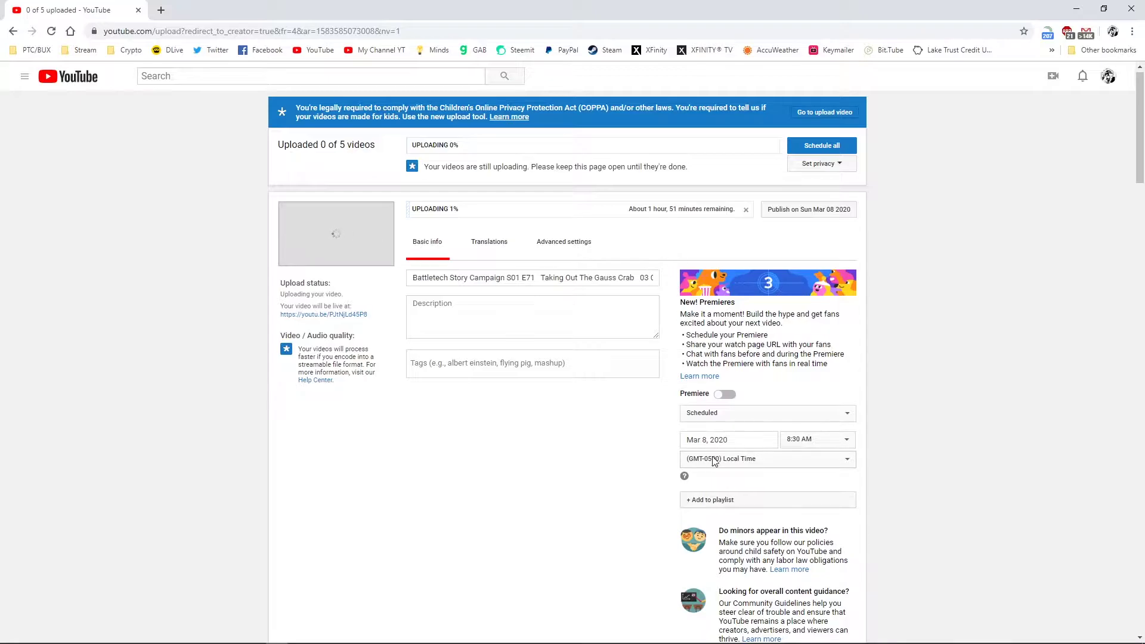
click(715, 440)
click(692, 504)
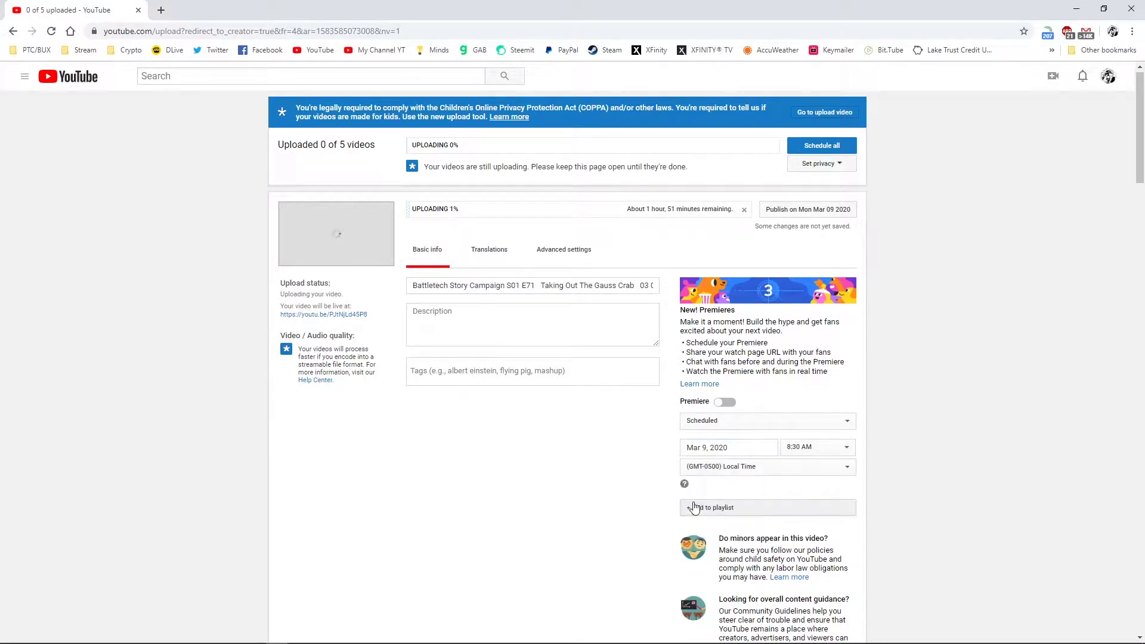
scroll(720, 411, down, 11)
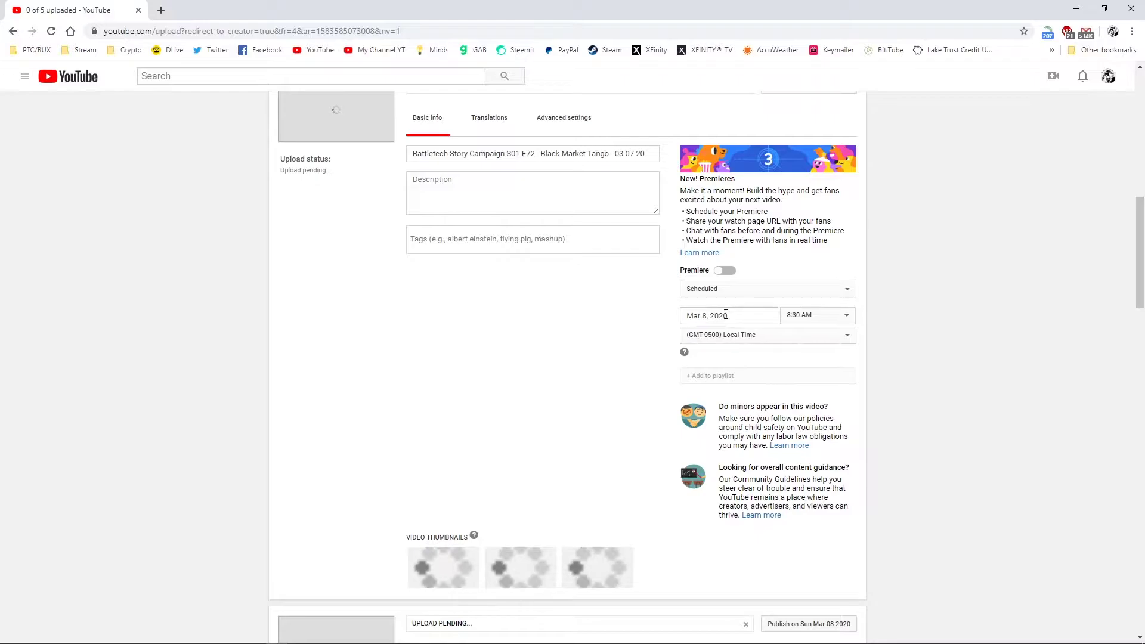
click(716, 316)
click(713, 381)
Set the scheduled publish date of episode E73 to Mar 11, 2020 and of episode E74 to Mar 12, 2020.
scroll(720, 388, down, 1)
scroll(721, 388, down, 7)
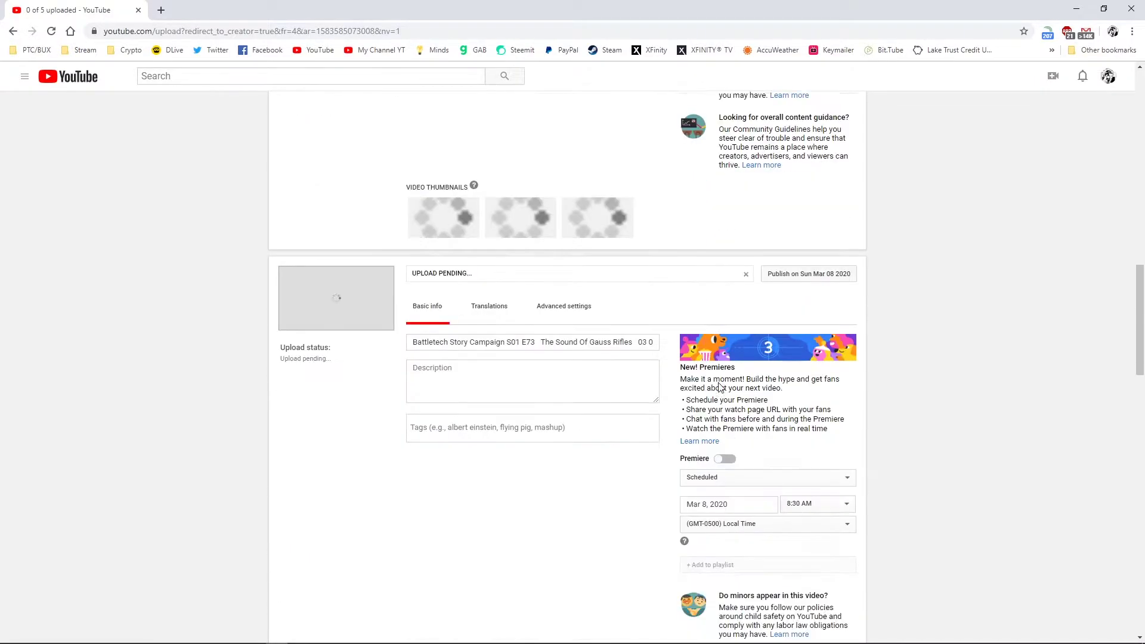
click(723, 385)
click(724, 452)
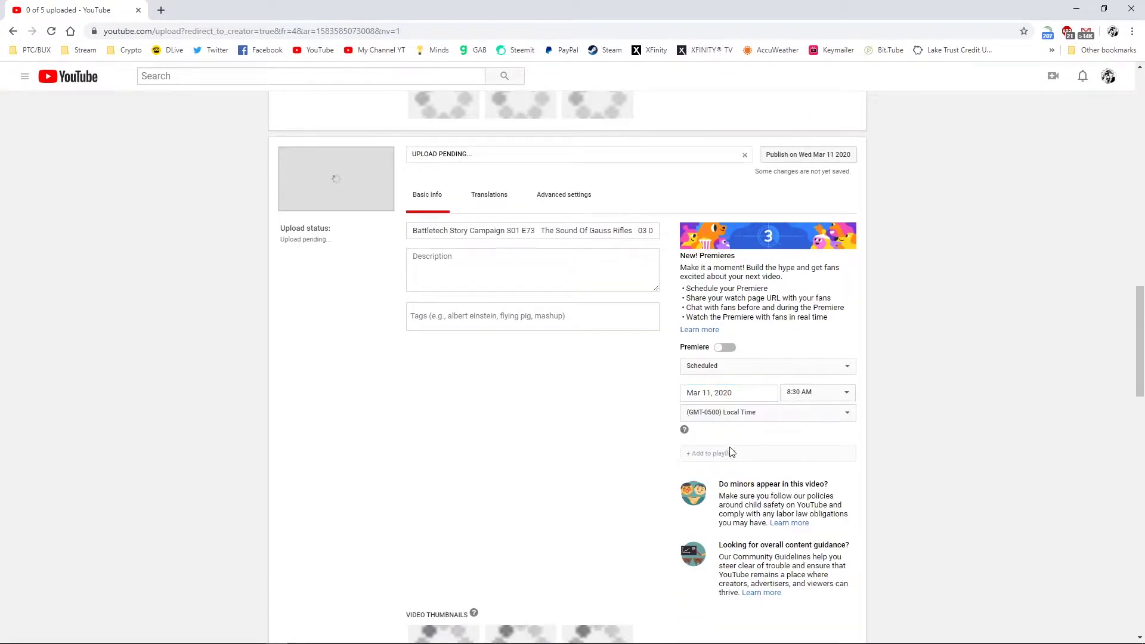
scroll(725, 451, down, 9)
click(726, 397)
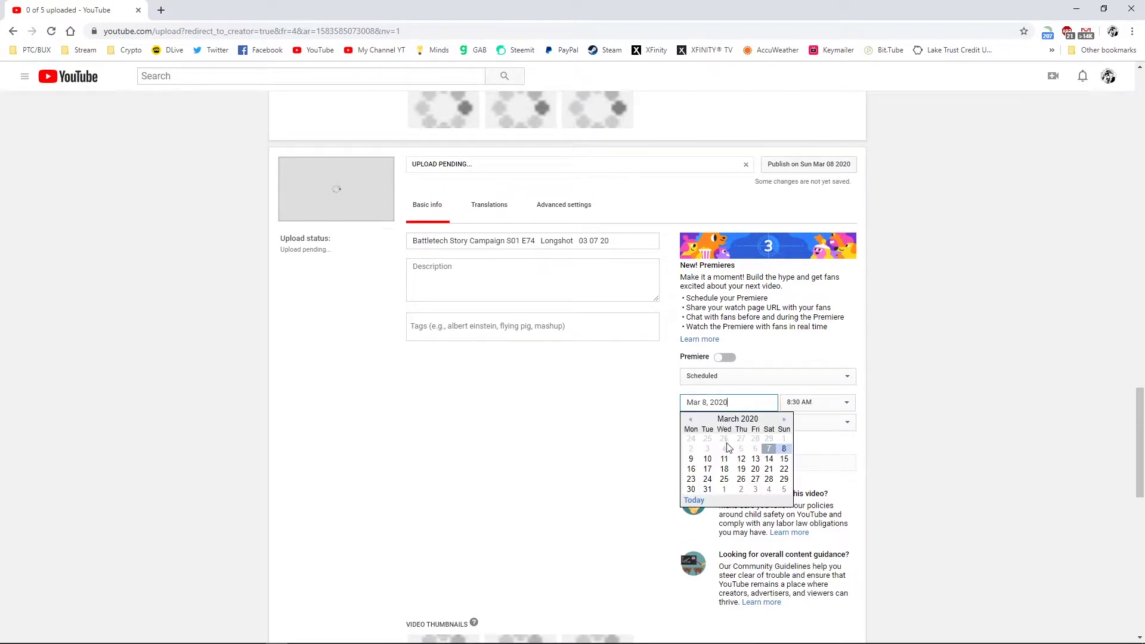
click(737, 459)
Set the scheduled publish date of episode E75, In Your Face, to Mar 13, 2020.
scroll(738, 457, down, 5)
scroll(738, 457, down, 4)
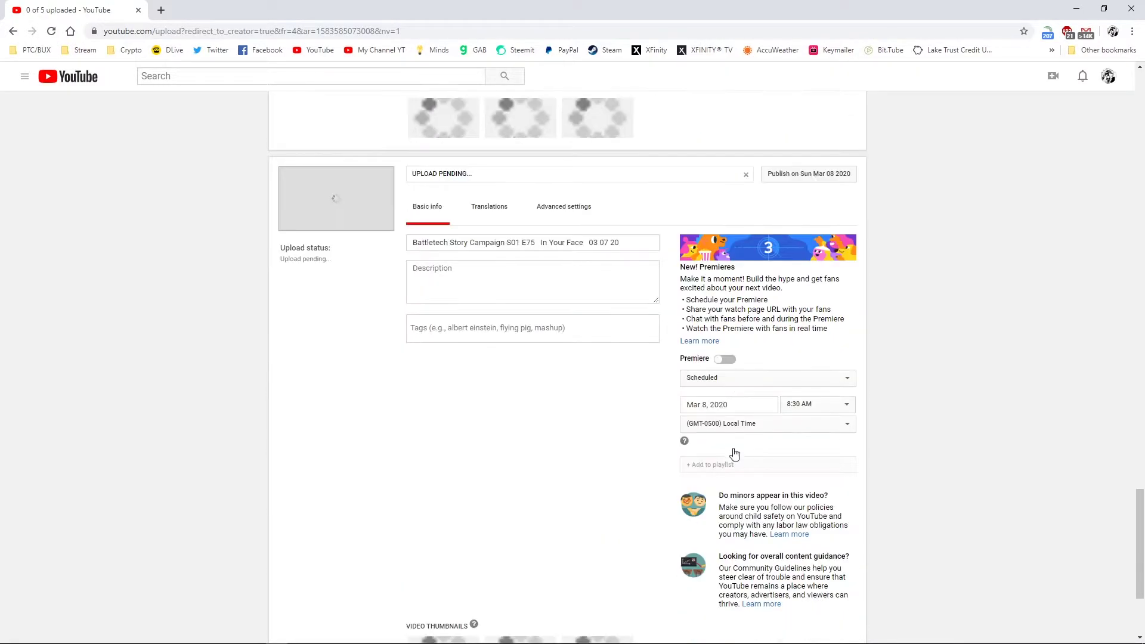
click(725, 406)
click(756, 469)
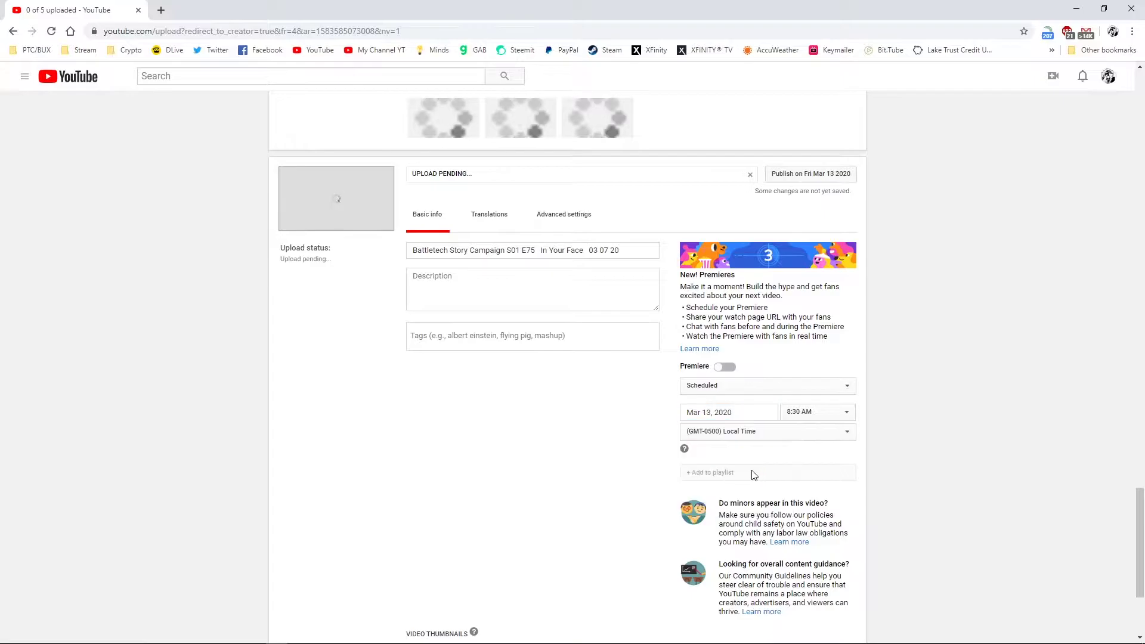
scroll(756, 470, down, 4)
scroll(787, 426, up, 5)
scroll(834, 401, up, 20)
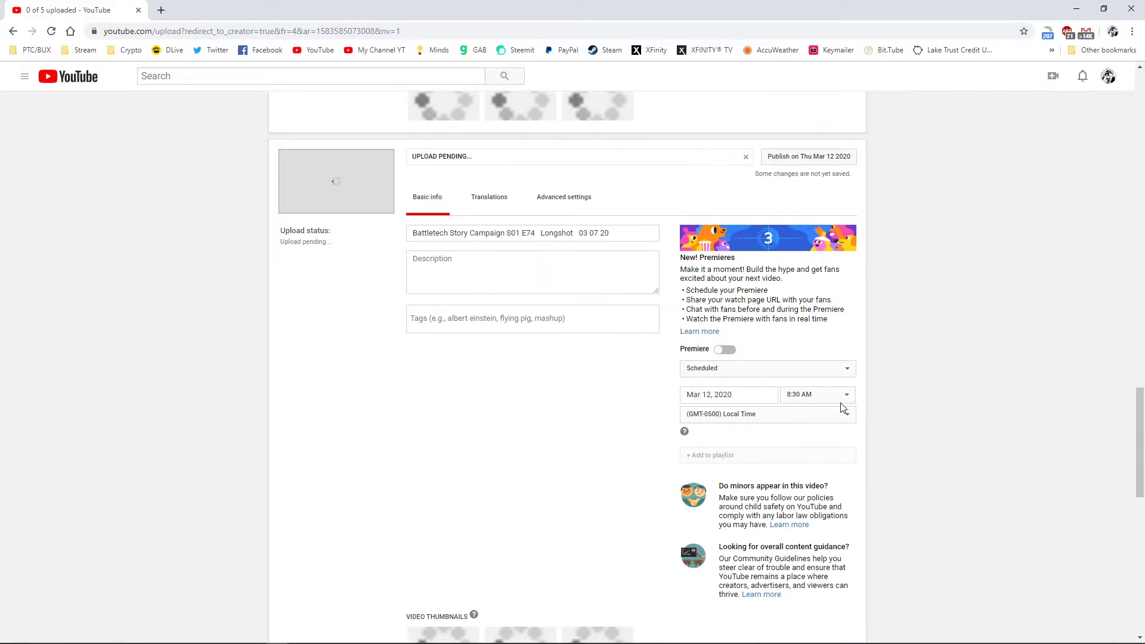
scroll(843, 408, up, 4)
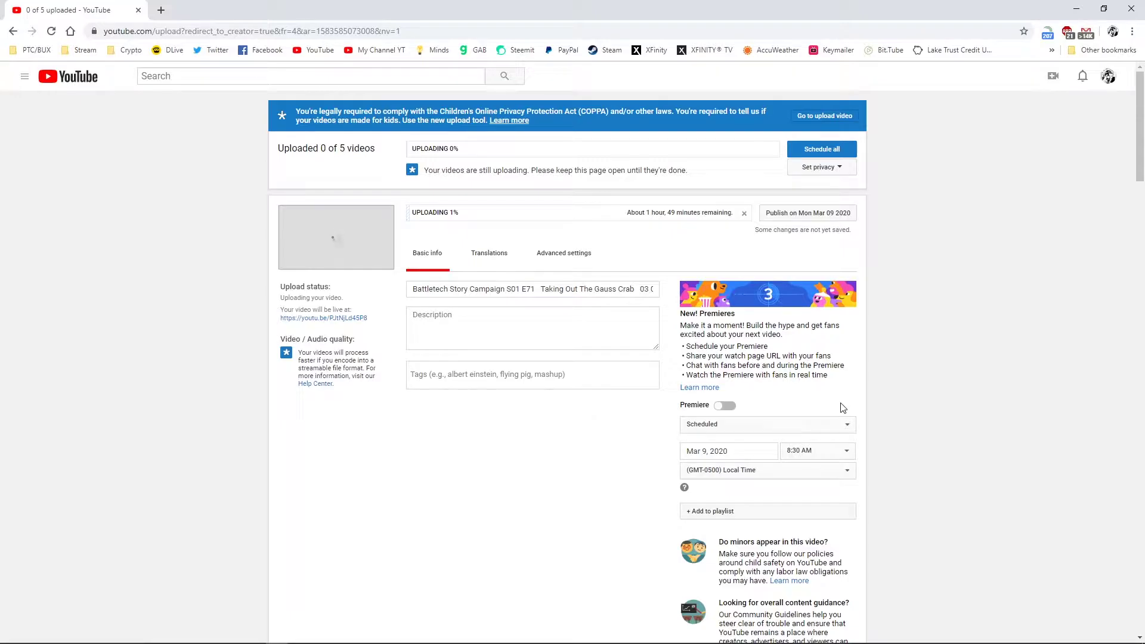
Set the scheduled publish time of episodes E71 and E72 to 7:00 AM.
scroll(842, 408, down, 3)
click(831, 275)
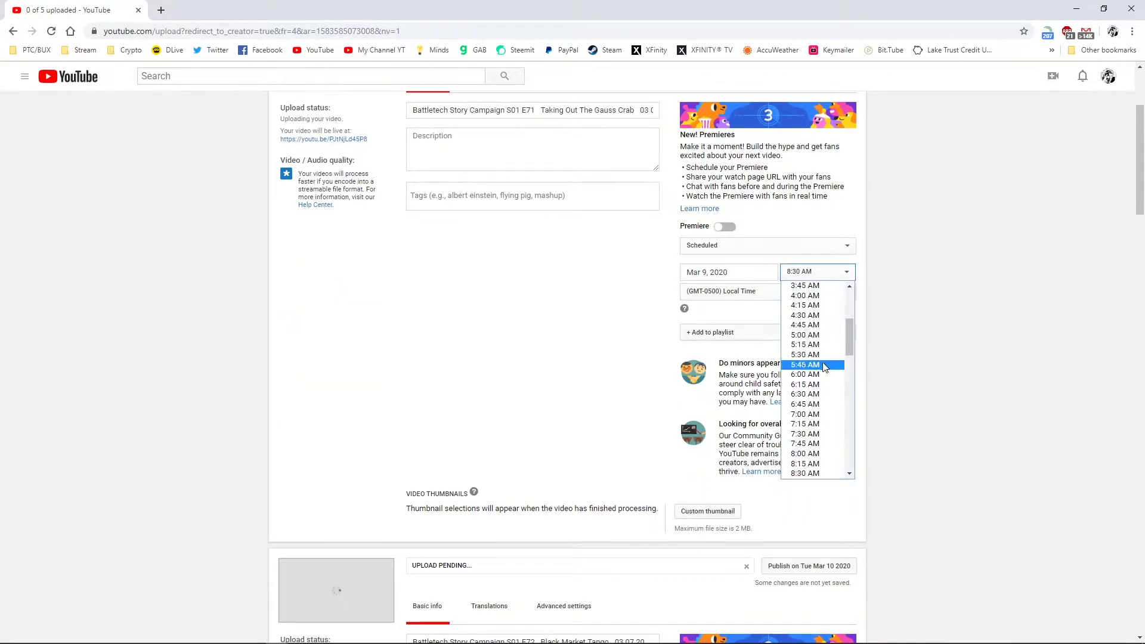
click(815, 415)
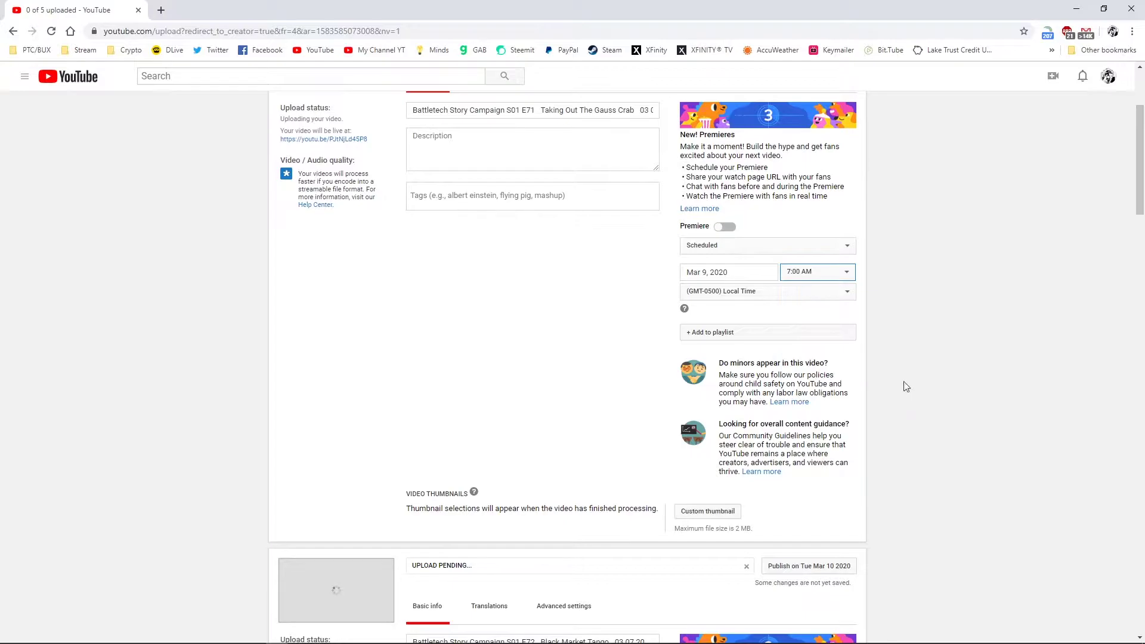
scroll(904, 381, down, 8)
click(827, 330)
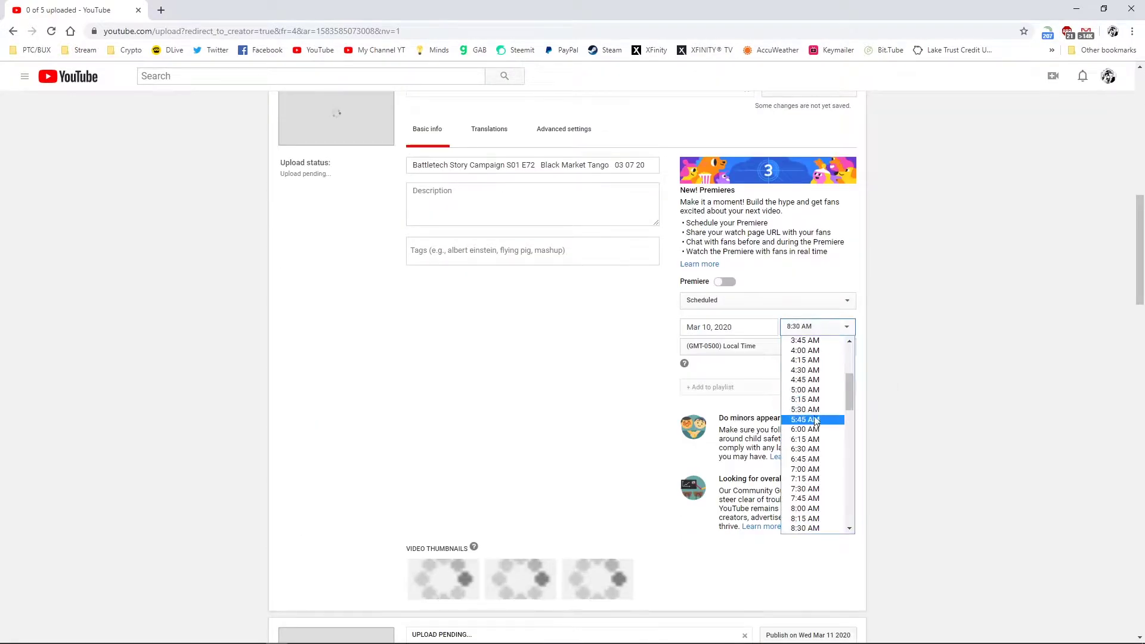
click(826, 470)
Set the scheduled publish time of episodes E73 and E74 to 7:00 AM.
scroll(826, 471, down, 9)
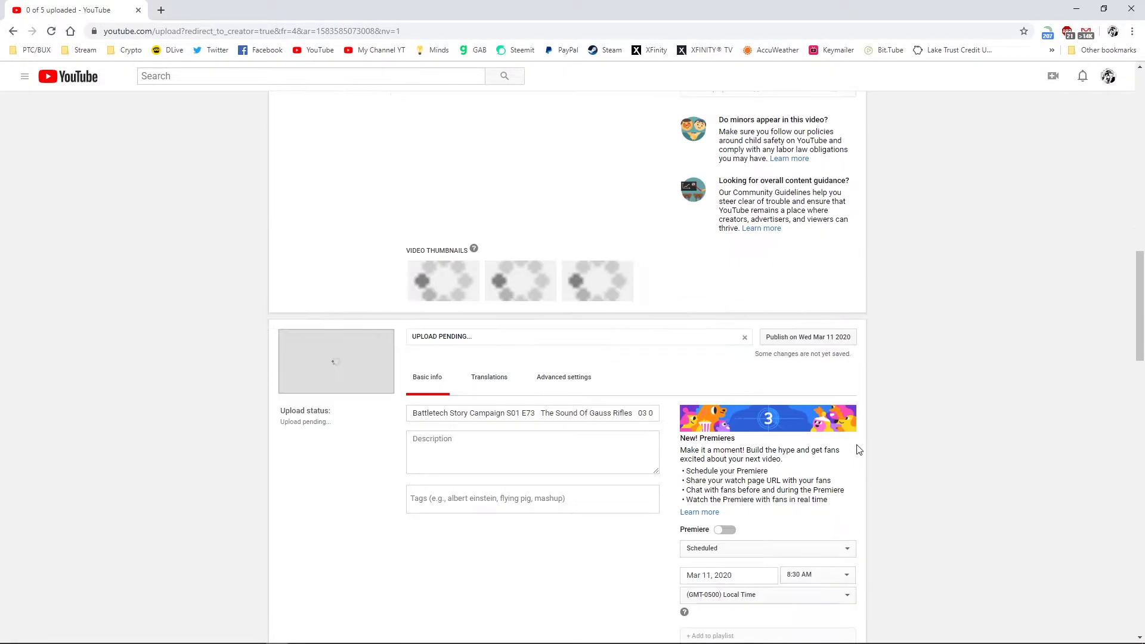
click(810, 336)
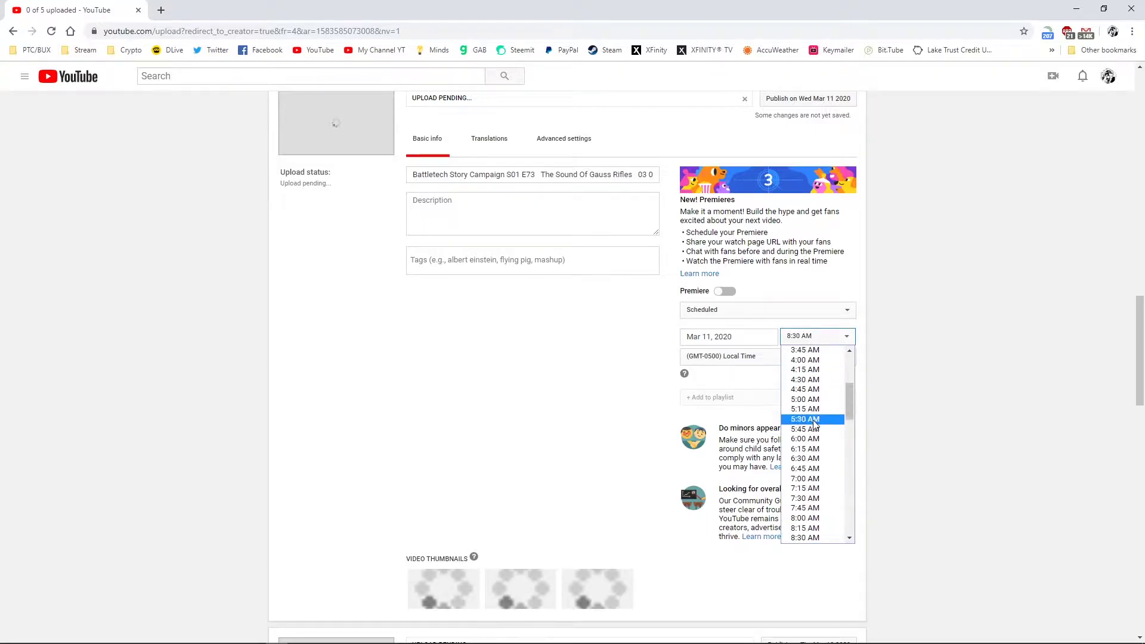
click(806, 478)
scroll(887, 459, down, 9)
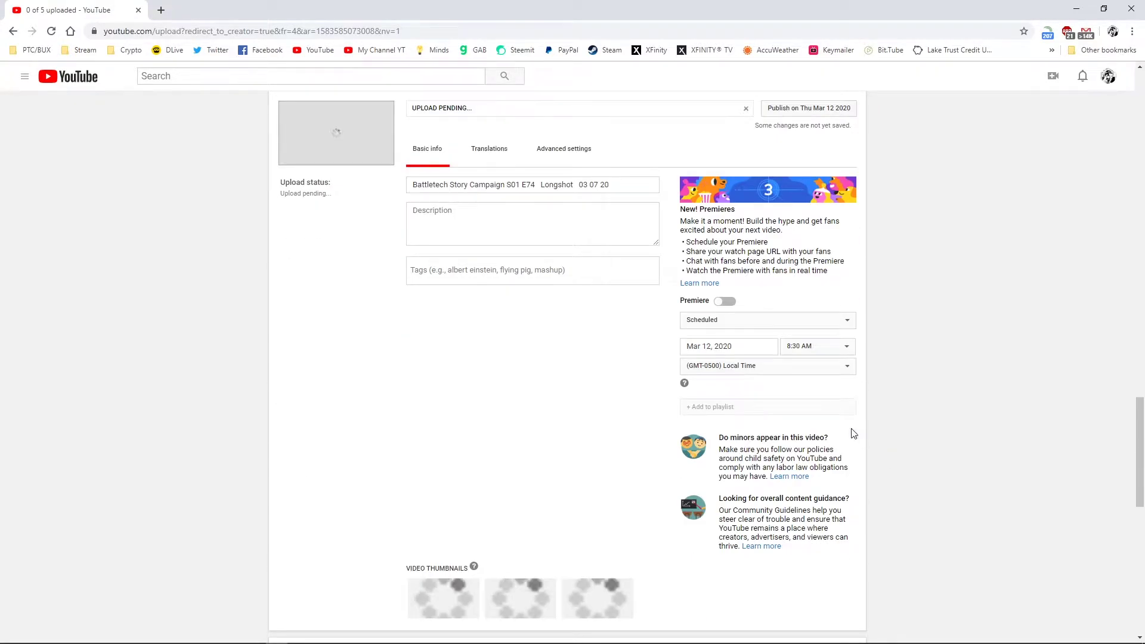
click(813, 347)
click(834, 486)
Set the scheduled publish time of episode E75, In Your Face, to 7:00 AM.
scroll(886, 477, down, 9)
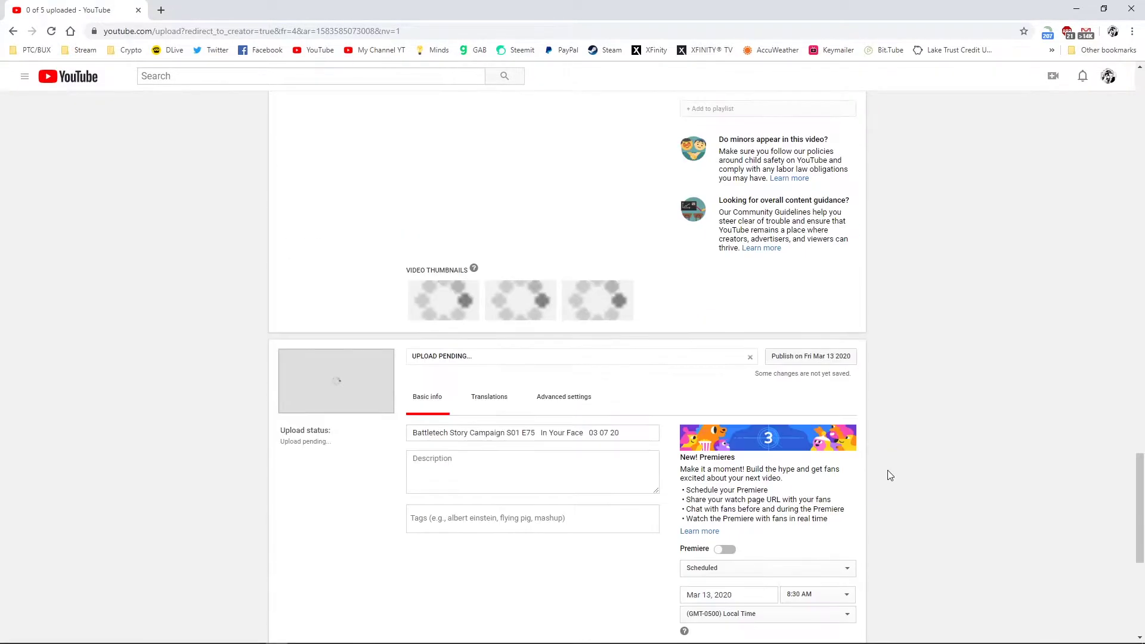
click(820, 296)
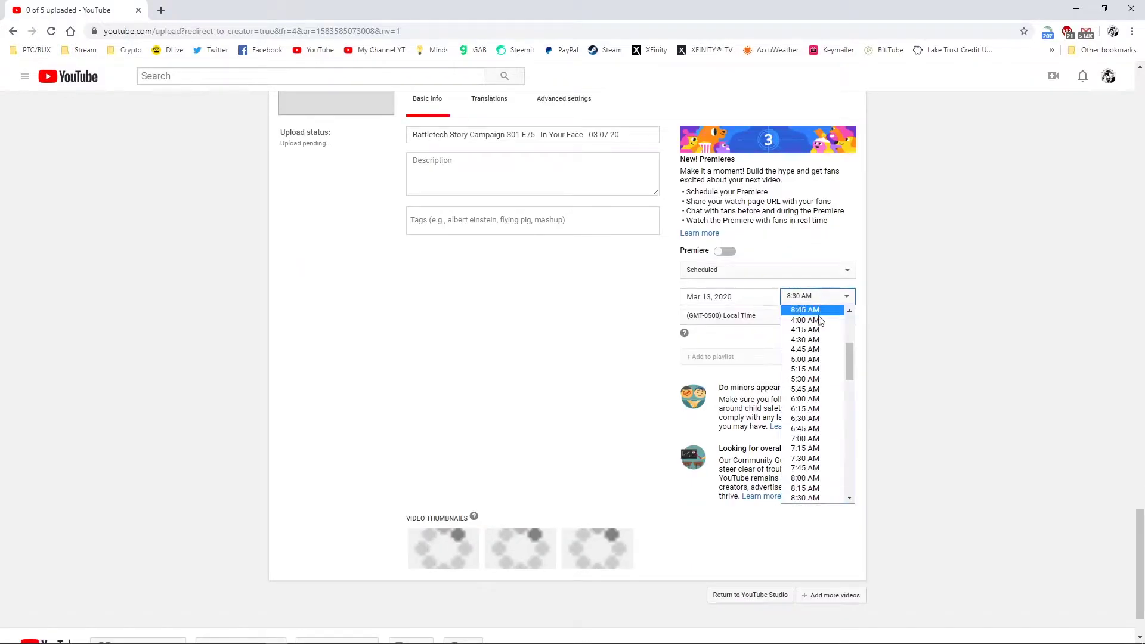
click(821, 438)
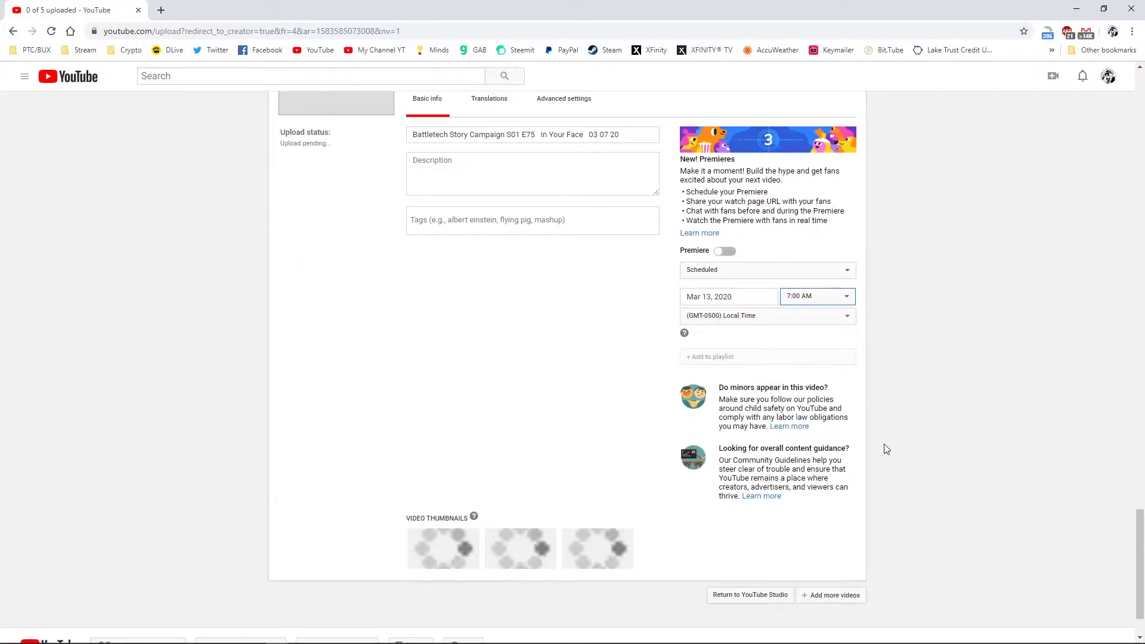
Switch to File Explorer, open Video Captures on drive F: and copy the name of the E71 Taking Out The Gauss Crab folder.
scroll(885, 448, up, 6)
scroll(775, 398, up, 4)
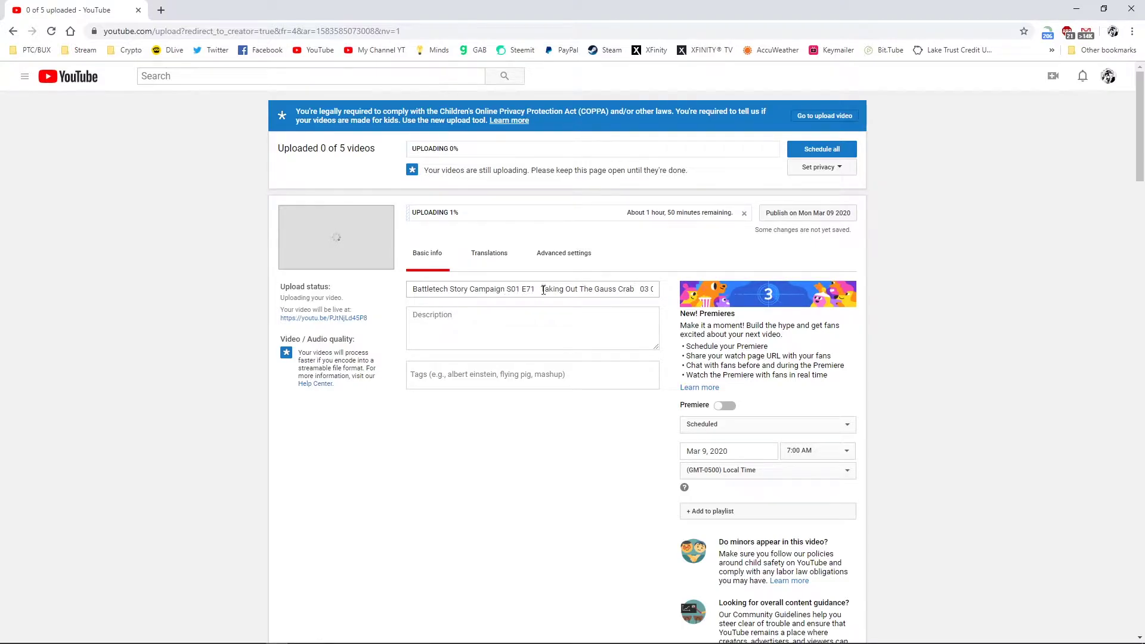
drag(608, 291, 669, 291)
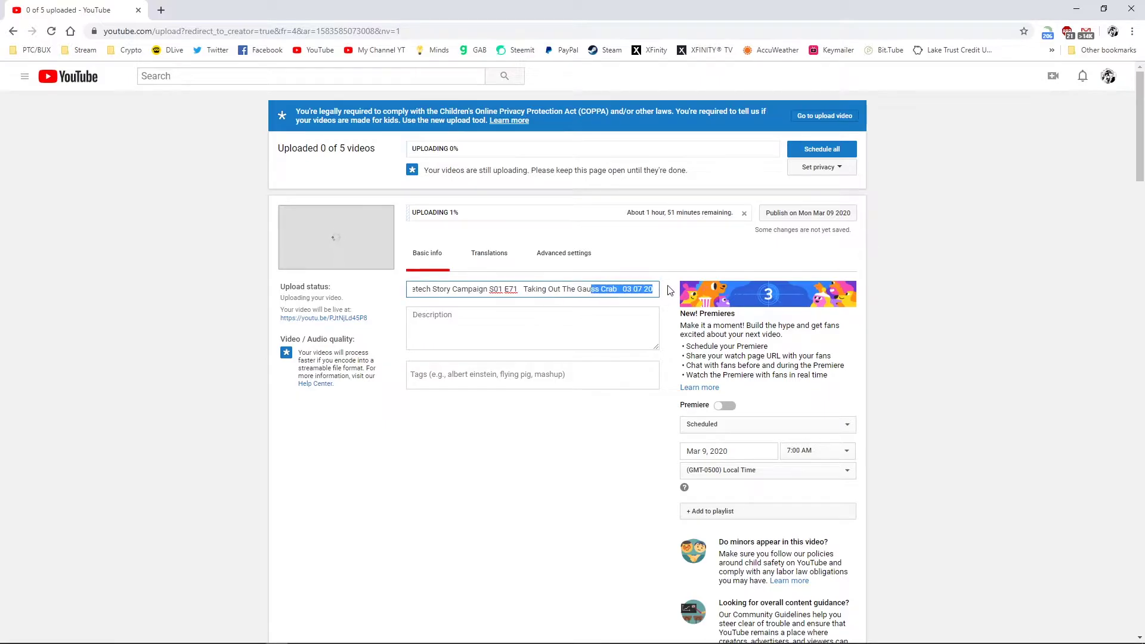
drag(546, 289, 393, 300)
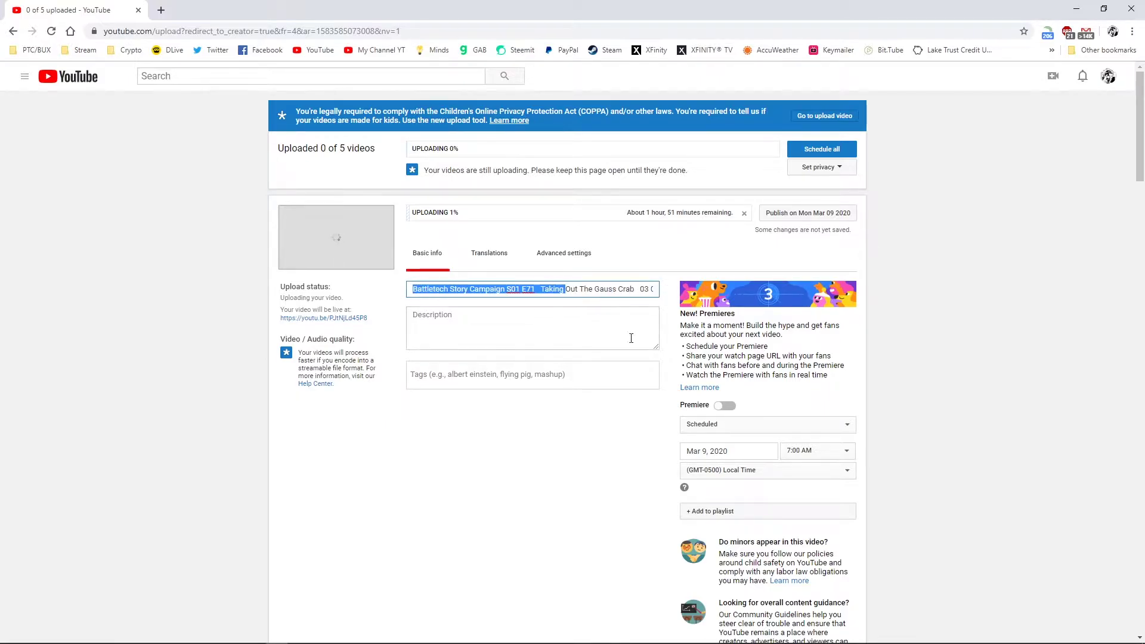
key(alt+Tab)
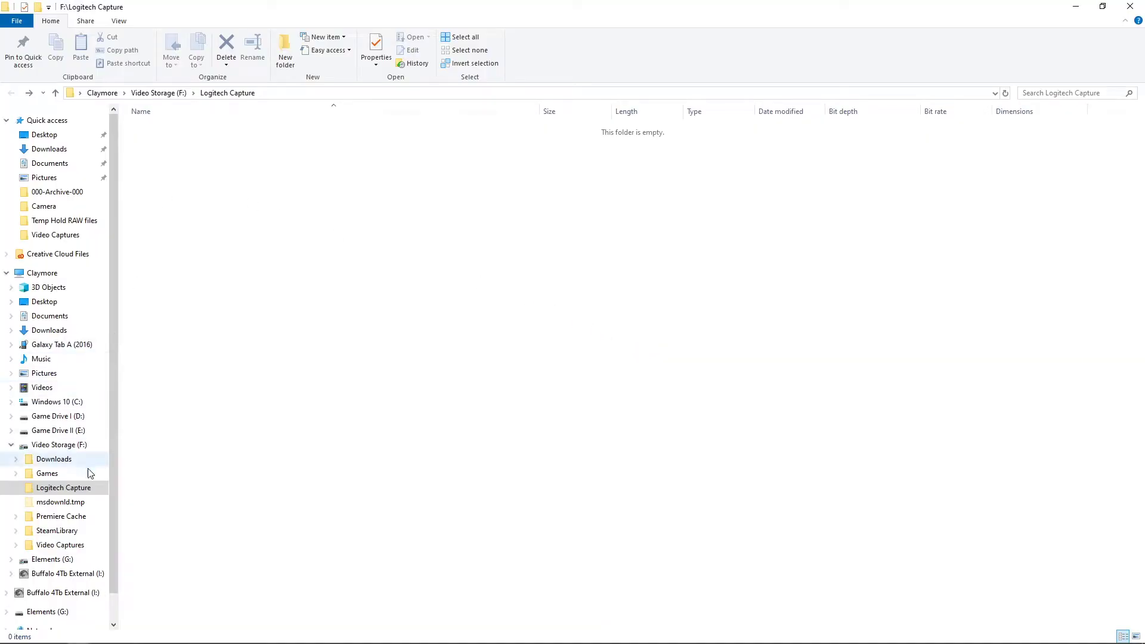
click(87, 544)
click(243, 167)
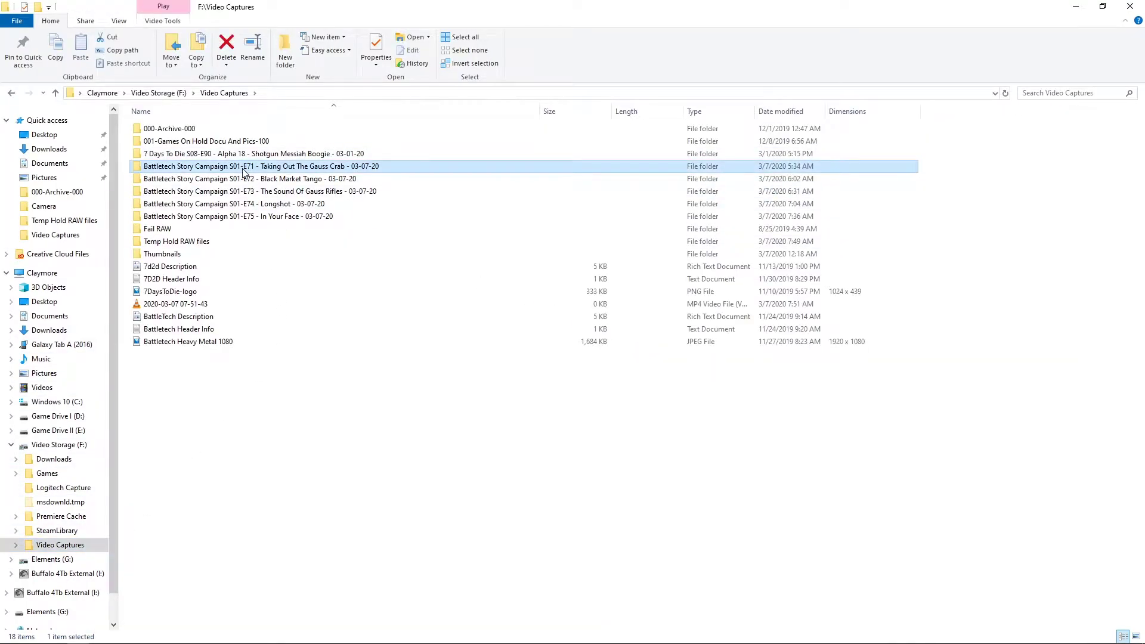
click(243, 167)
key(ctrl+c)
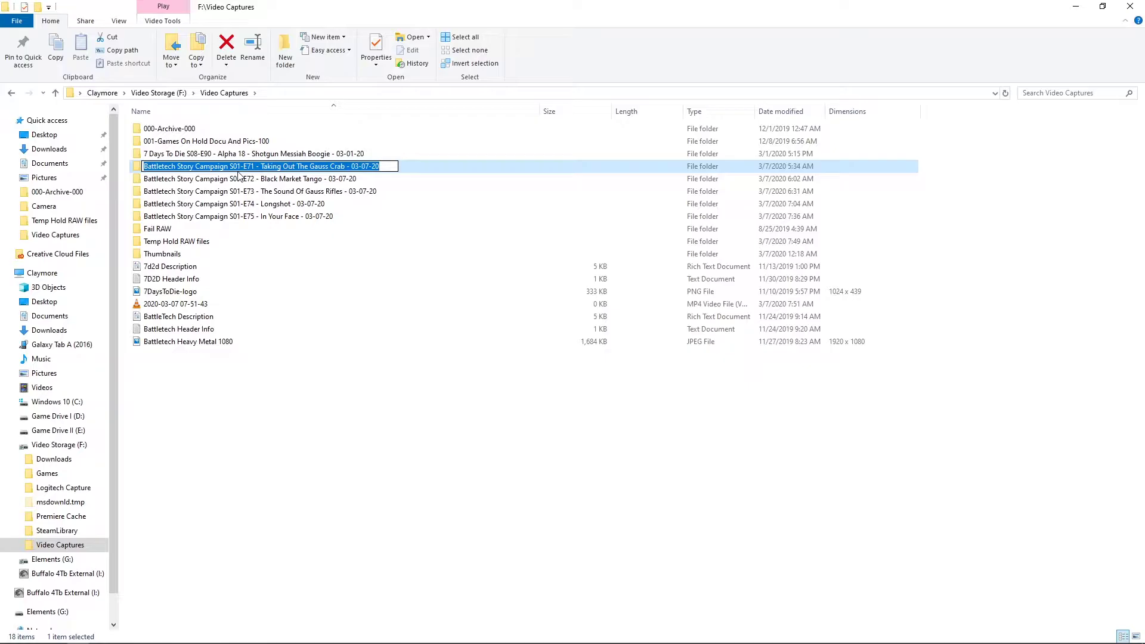
Back on the YouTube upload page, replace E71's title with the copied folder name and add a colon after "Battletech Story Campaign".
key(alt+Tab)
triple_click(509, 294)
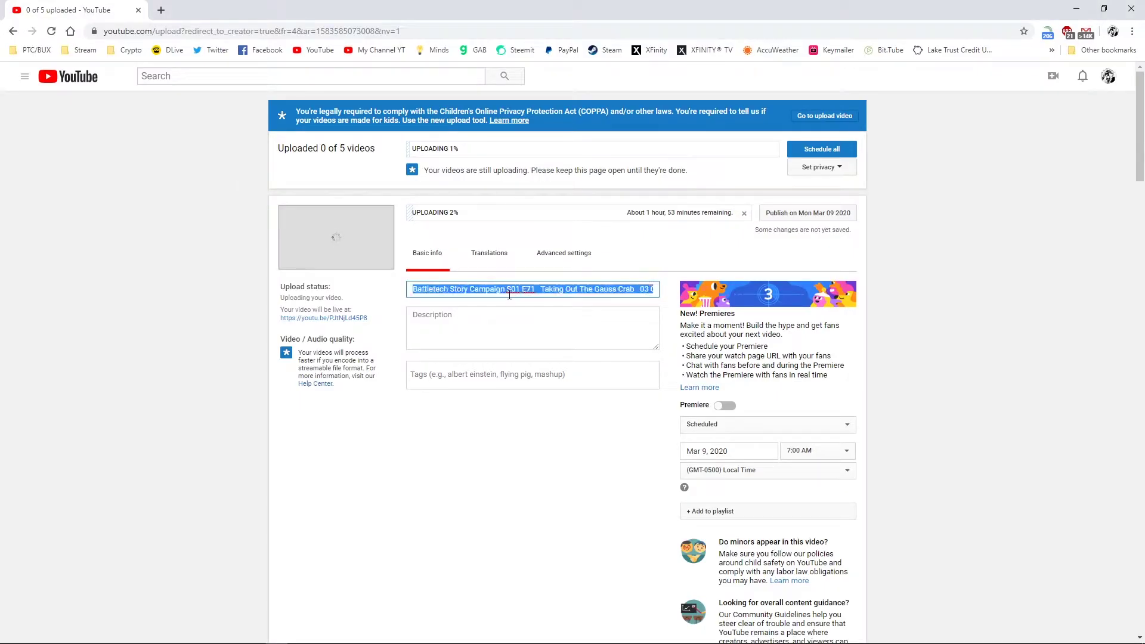
key(ctrl+v)
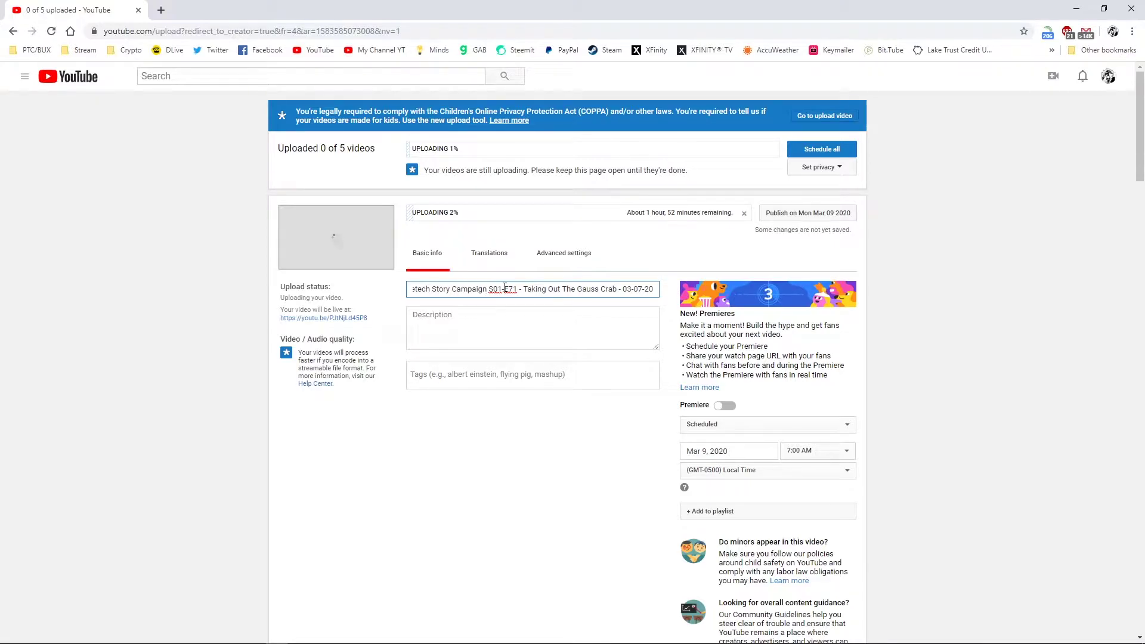
text(:)
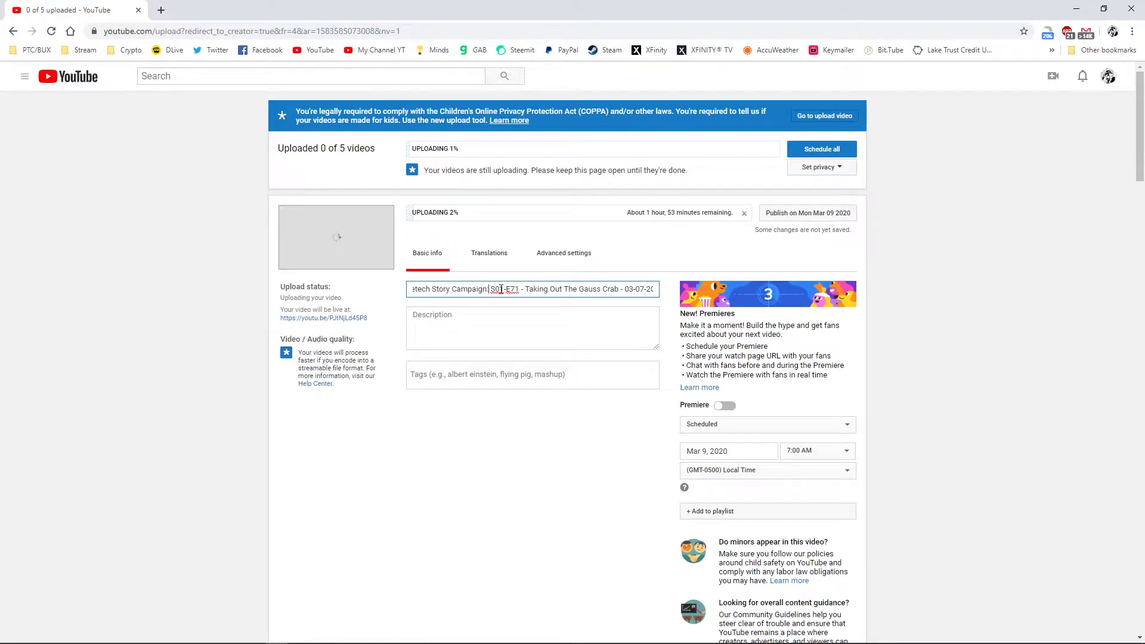
In File Explorer, copy the name of the E72 Black Market Tango folder without renaming it.
scroll(575, 437, down, 9)
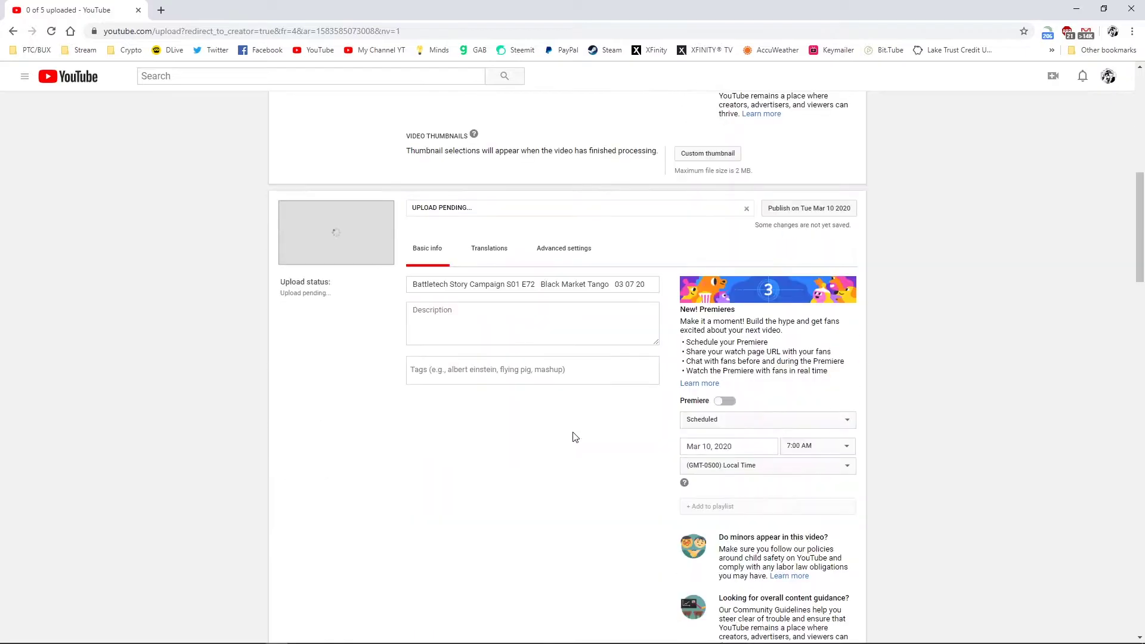
key(alt+Tab)
click(283, 180)
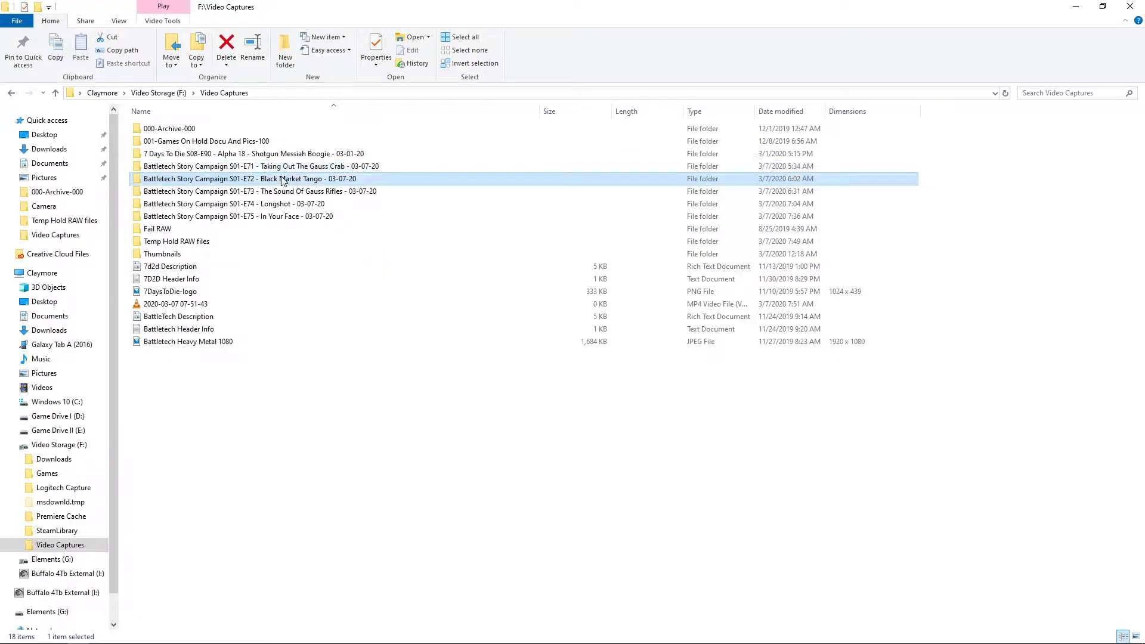
click(283, 180)
key(ctrl+c)
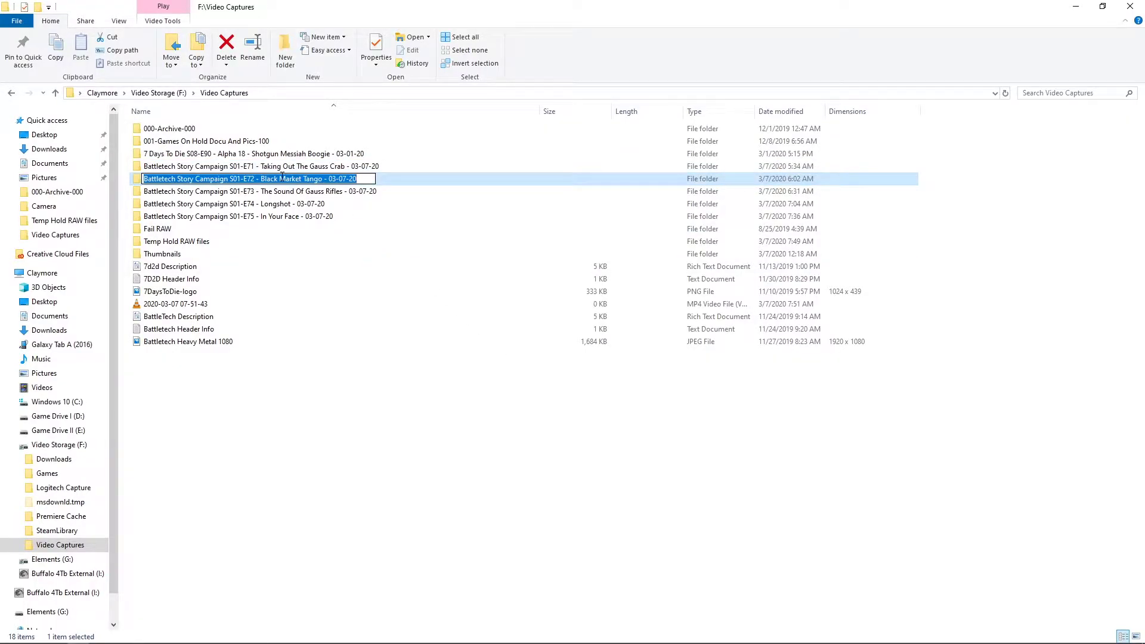
Back on the YouTube upload page, replace E72's title with the copied name "Battletech Story Campaign S01-E72 - Black Market Tango - 03-07-20".
key(alt+Tab)
click(461, 289)
key(ctrl+a)
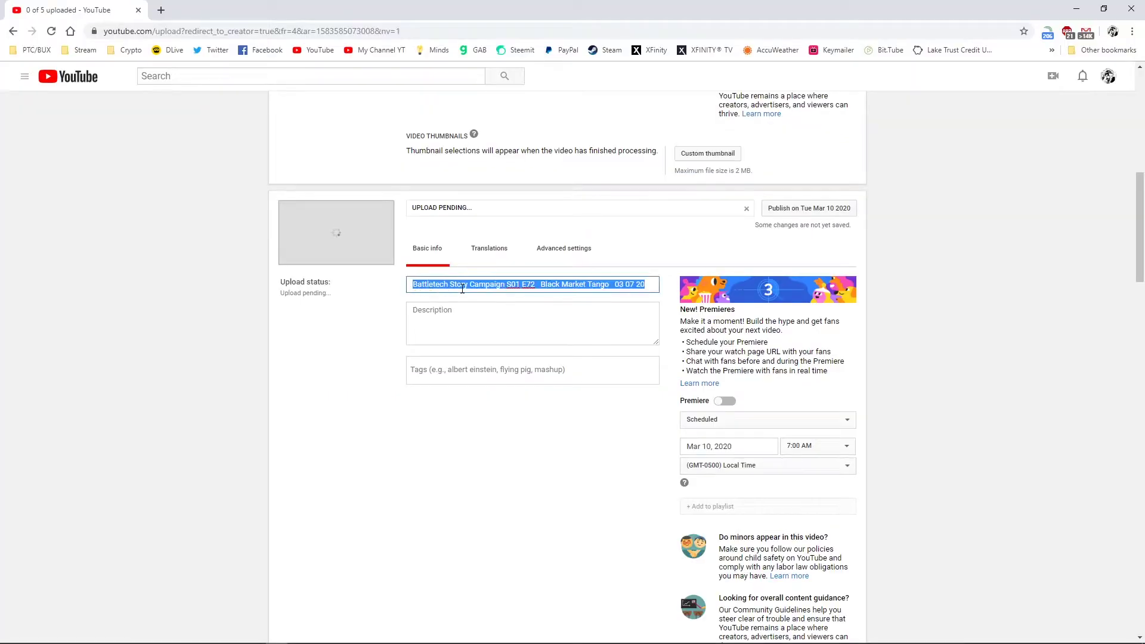
key(ctrl+v)
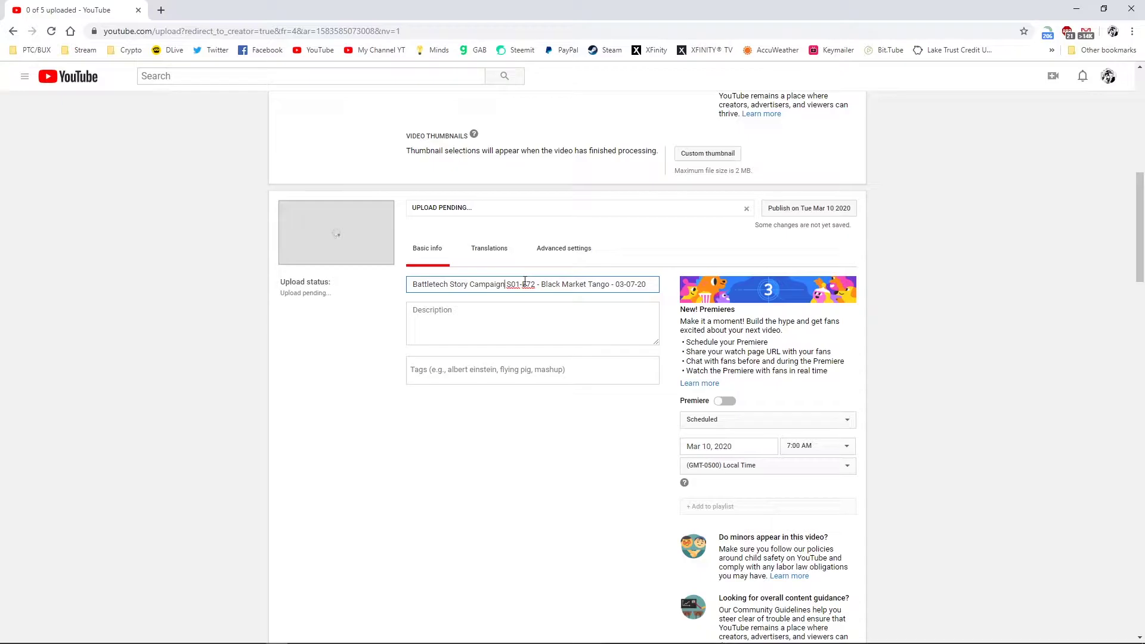
In File Explorer, copy the name of the E73 The Sound Of Gauss Rifles folder.
scroll(519, 292, down, 10)
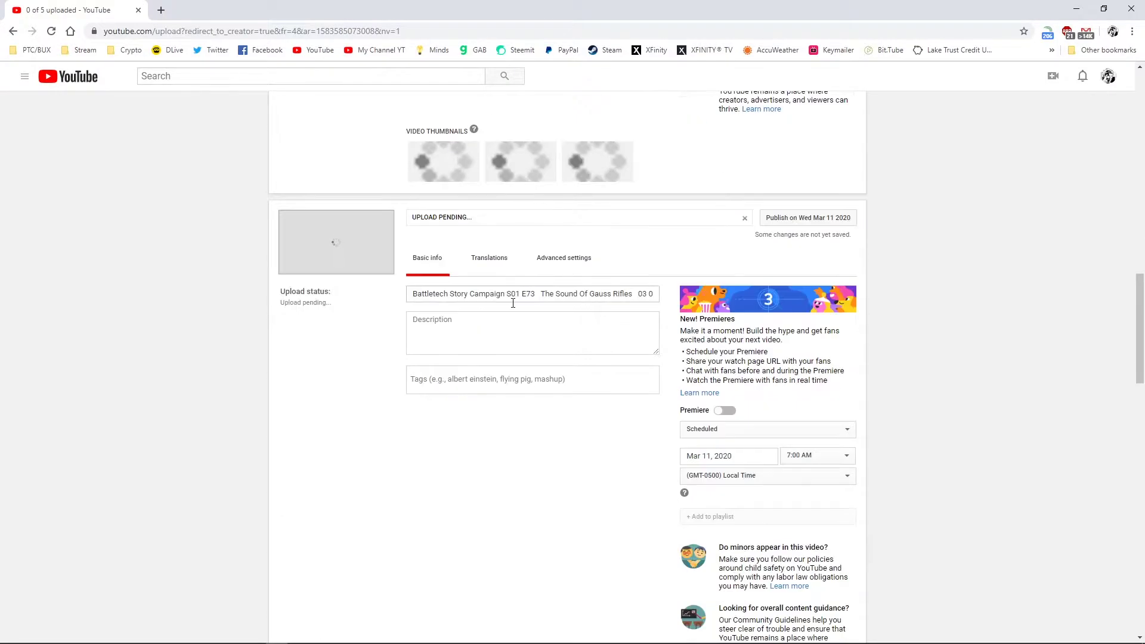
key(alt+Tab)
double_click(313, 190)
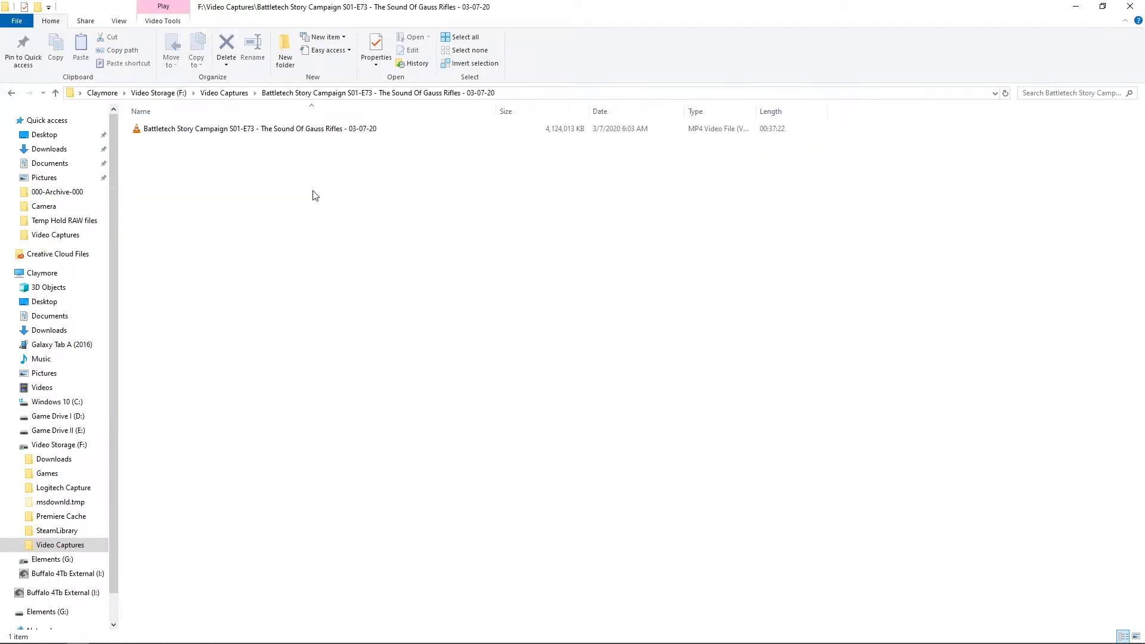
key(alt+Left)
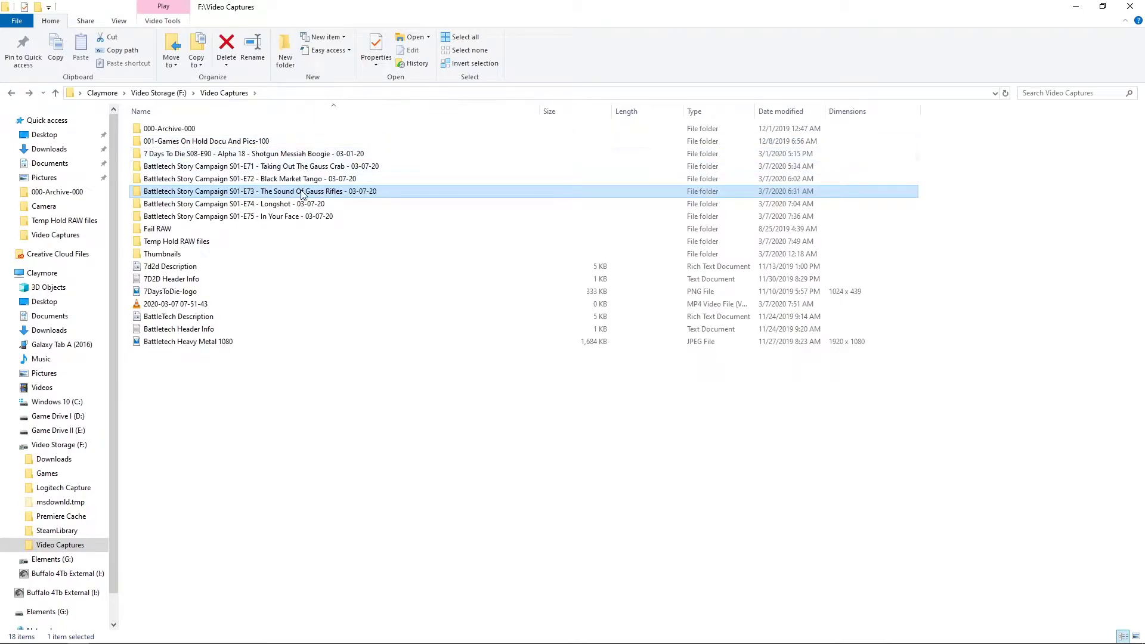
click(302, 191)
key(ctrl+c)
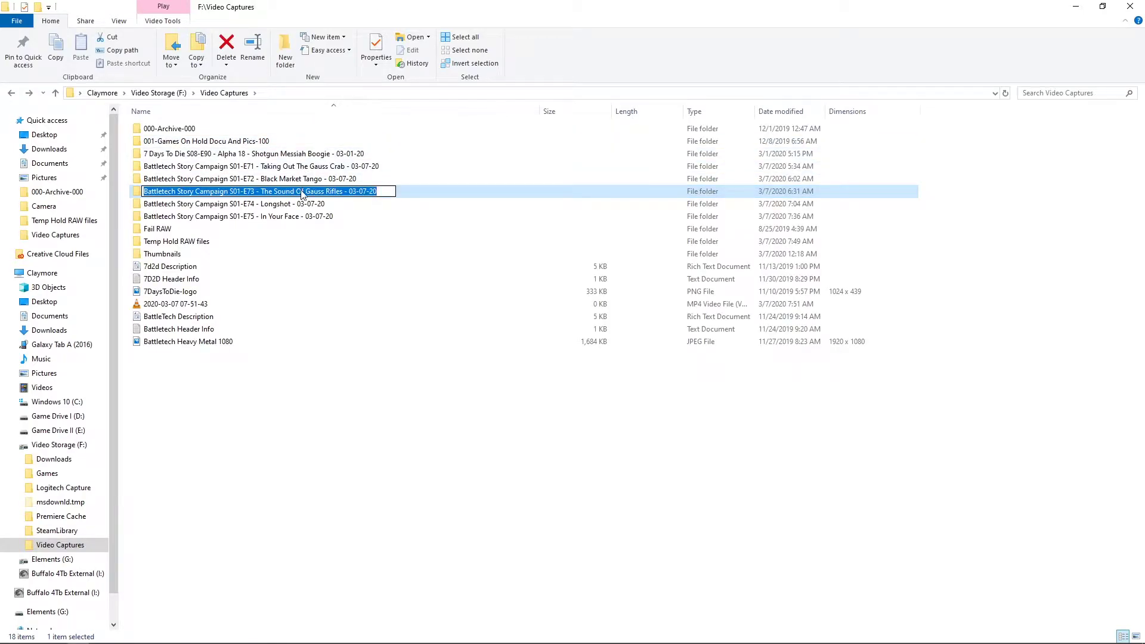
Back on the YouTube upload page, replace E73's title with the copied name "Battletech Story Campaign S01-E73 - The Sound Of Gauss Rifles - 03-07-20".
key(alt+Tab)
click(511, 294)
key(ctrl+a)
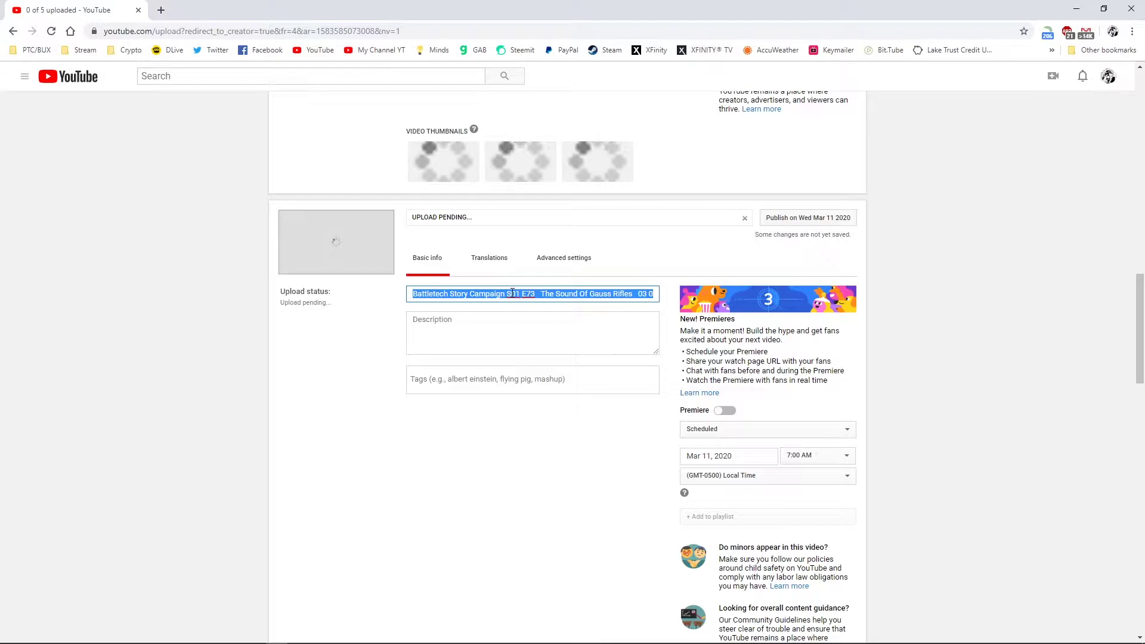
key(ctrl+v)
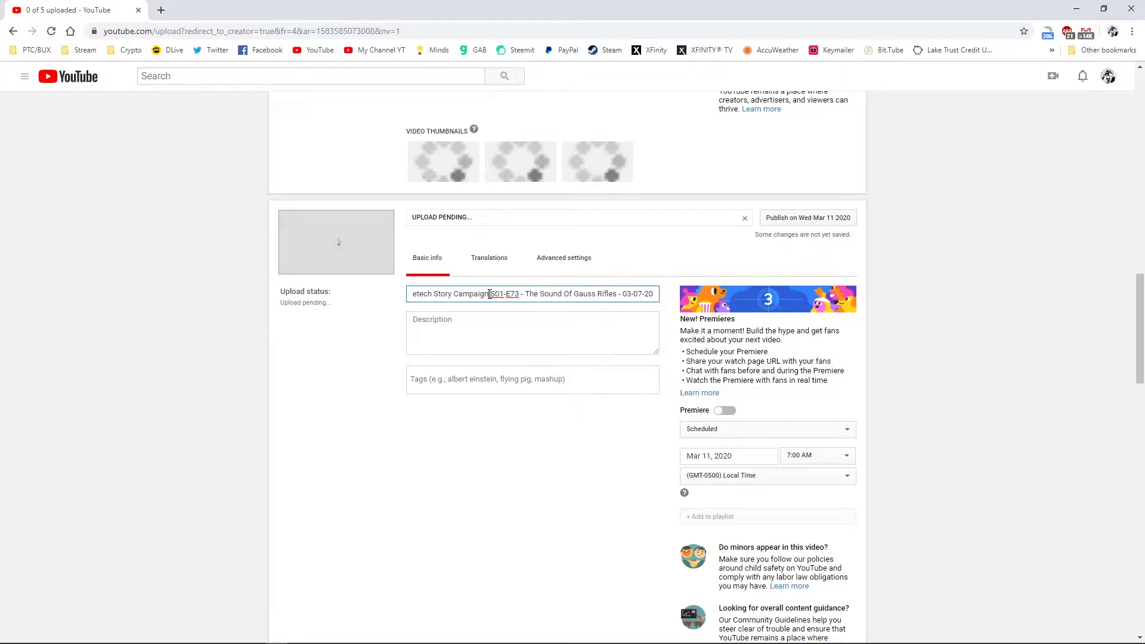
In File Explorer, copy the name of the E74 Longshot folder.
scroll(489, 294, down, 10)
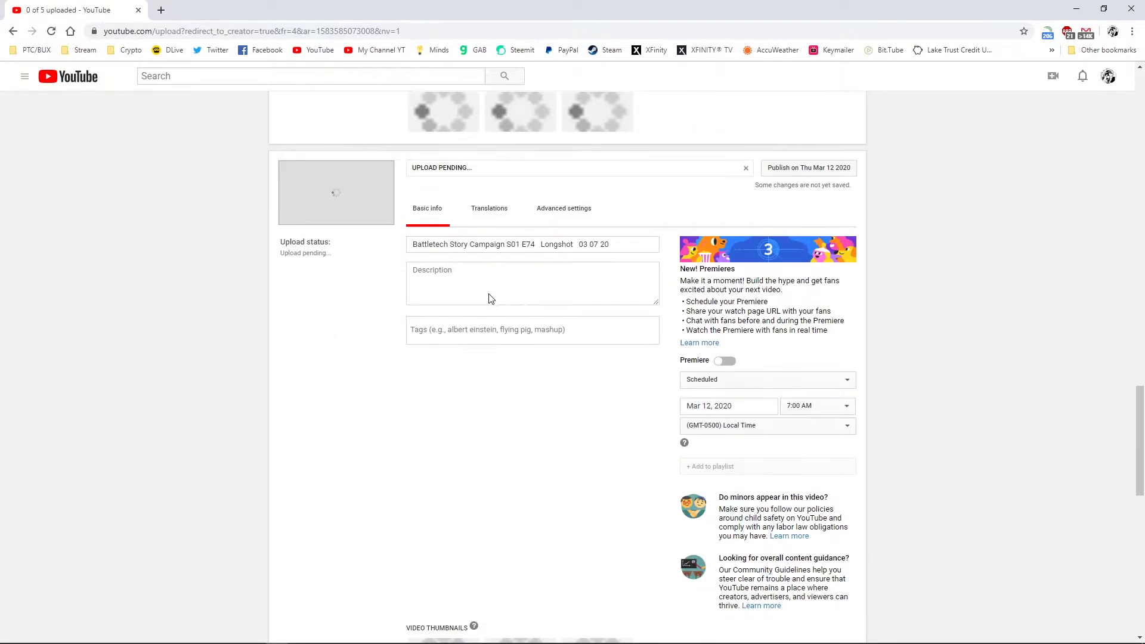
key(alt+Tab)
double_click(338, 205)
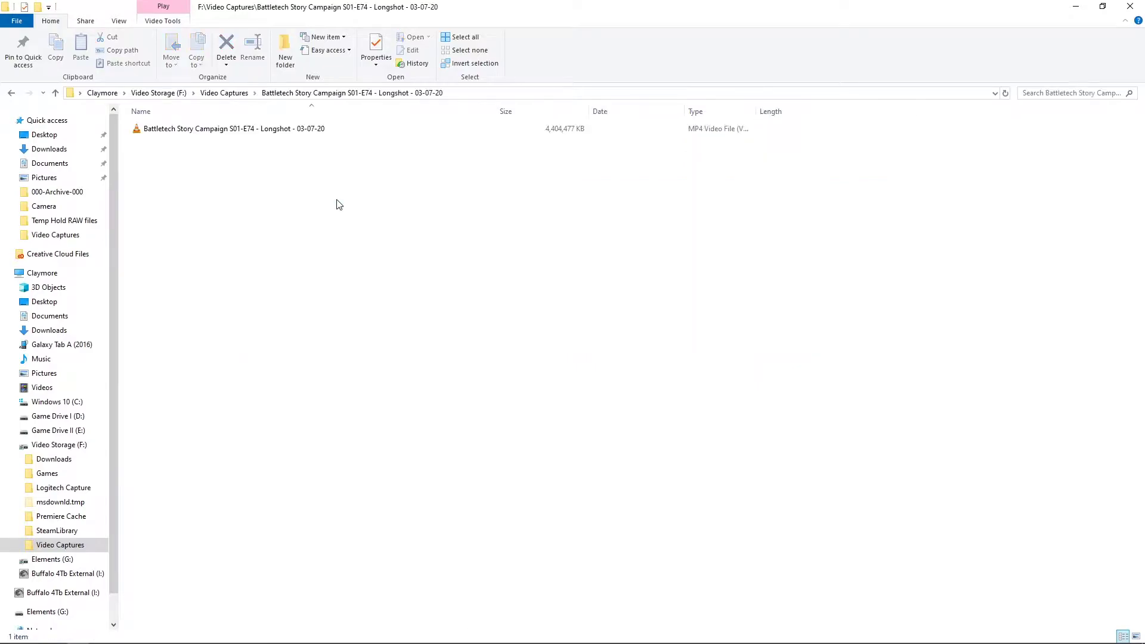
key(alt+Left)
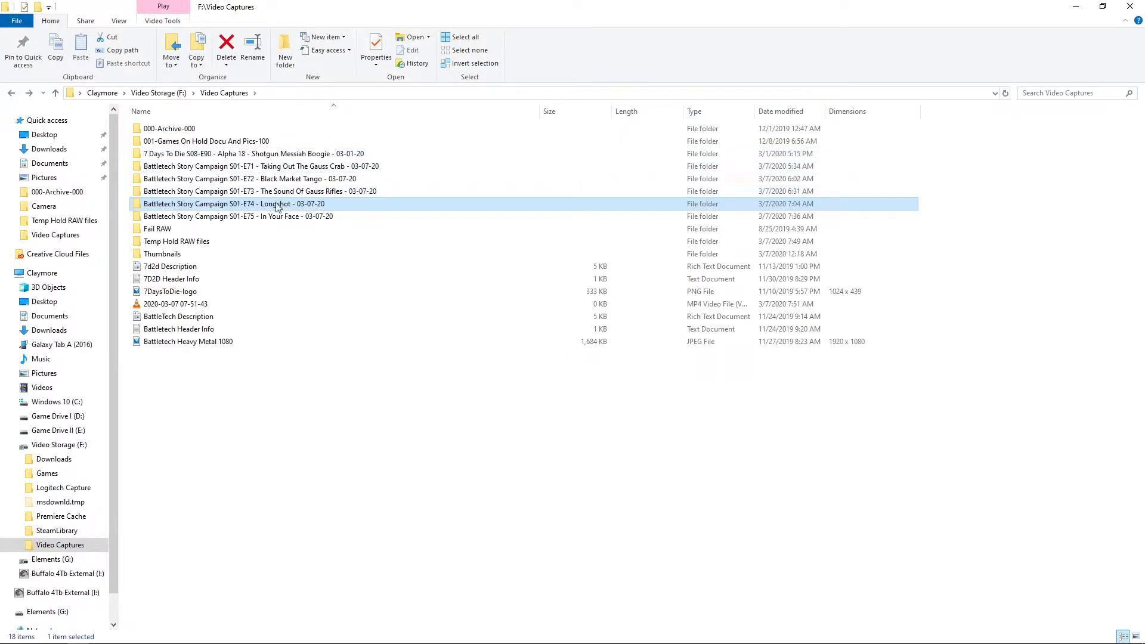
click(277, 204)
key(ctrl+c)
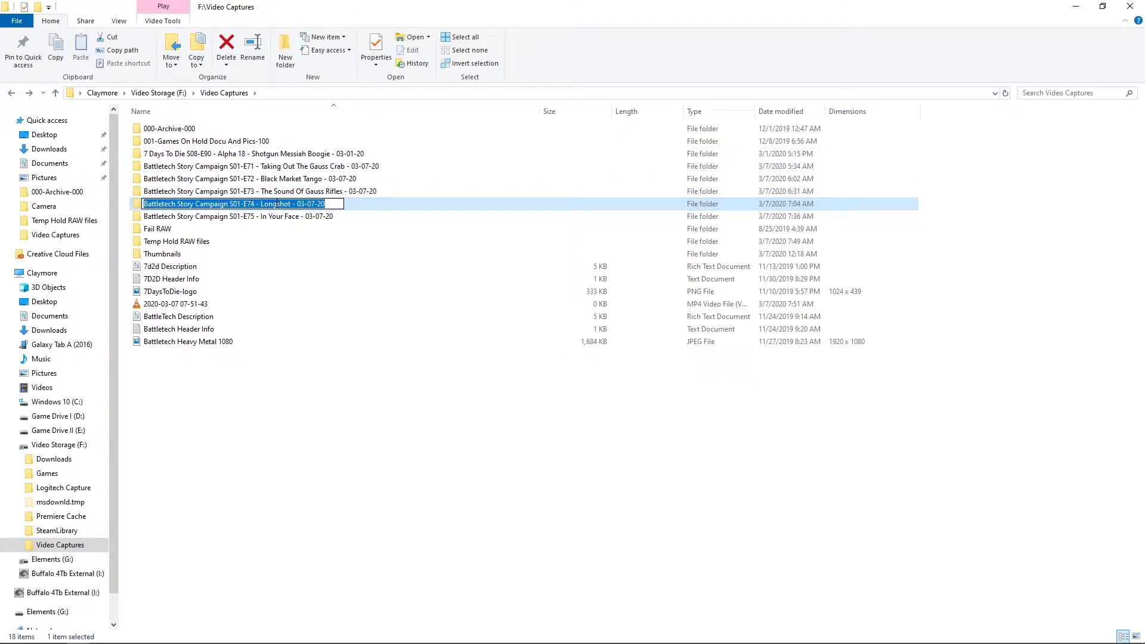
Back on the YouTube upload page, change E74's title to "Battletech Story Campaign: S01-E74 - Longshot - 03-07-20".
key(alt+Tab)
triple_click(523, 246)
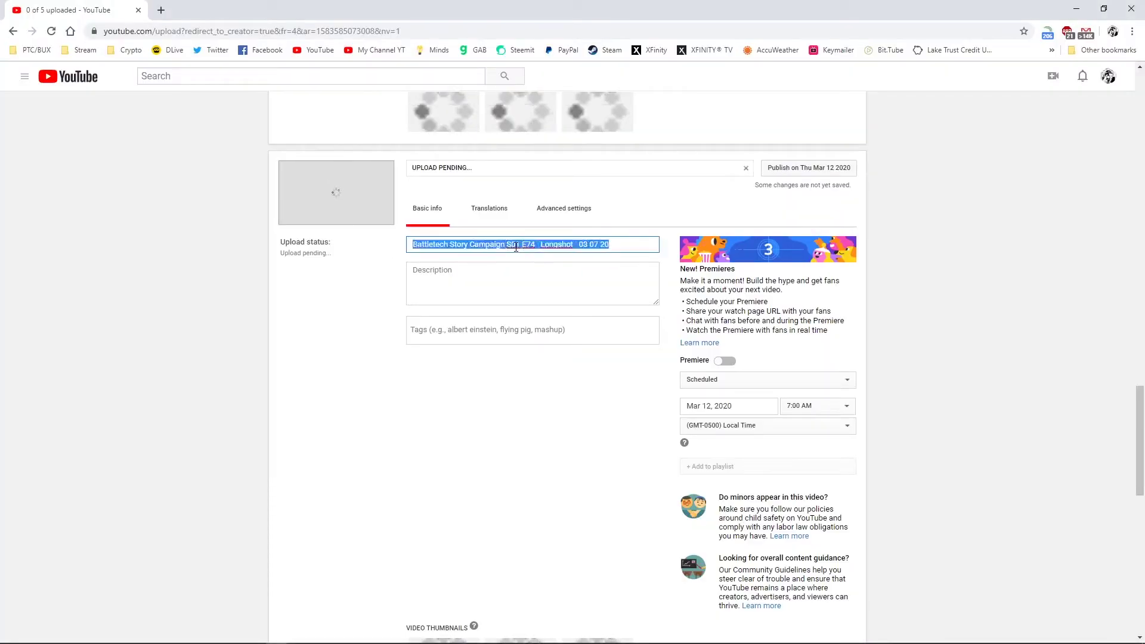
key(ctrl+v)
text(:)
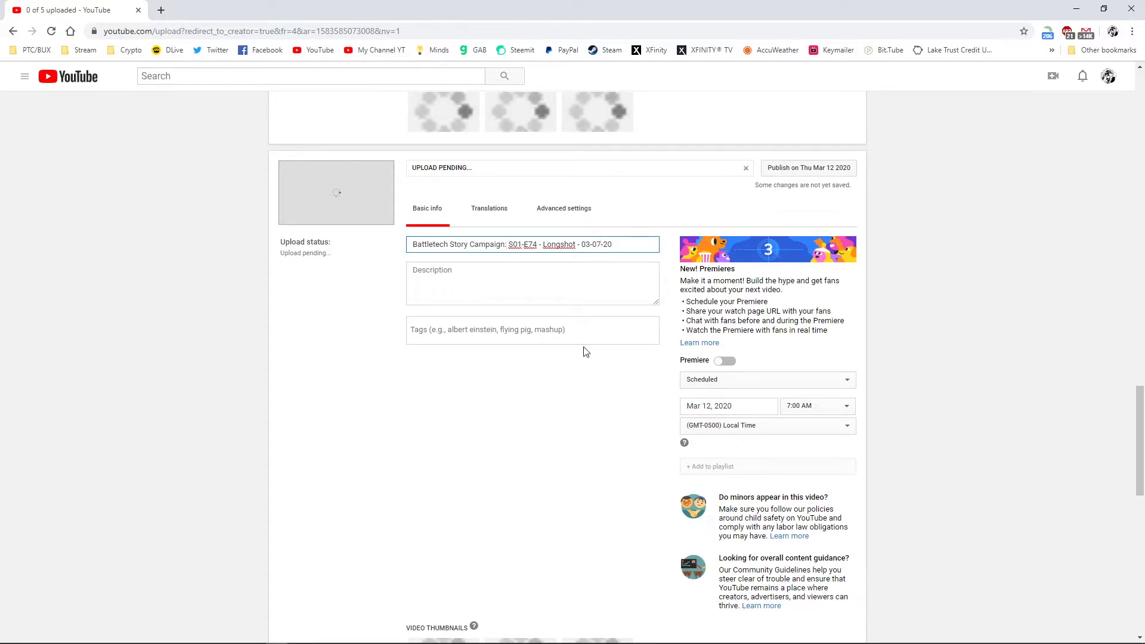
In File Explorer, copy the name of the E75 In Your Face folder.
scroll(584, 349, down, 10)
key(alt+Tab)
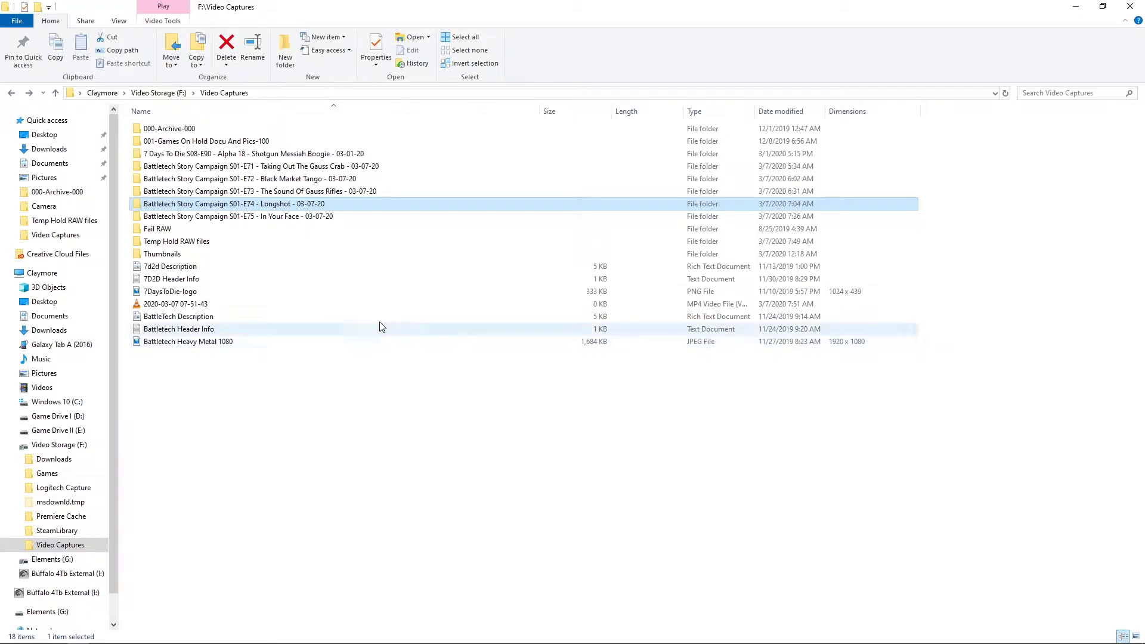
click(292, 218)
click(294, 220)
key(ctrl+c)
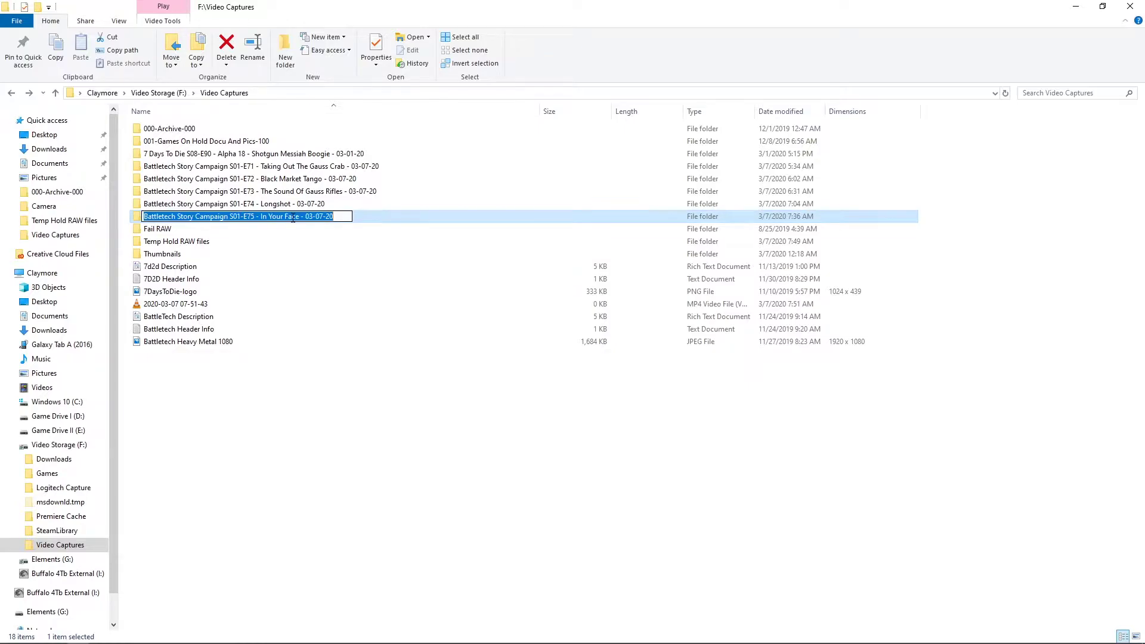
Back on the YouTube upload page, change E75's title to "Battletech Story Campaign: S01-E75 - In Your Face - 03-07-20".
key(alt+Tab)
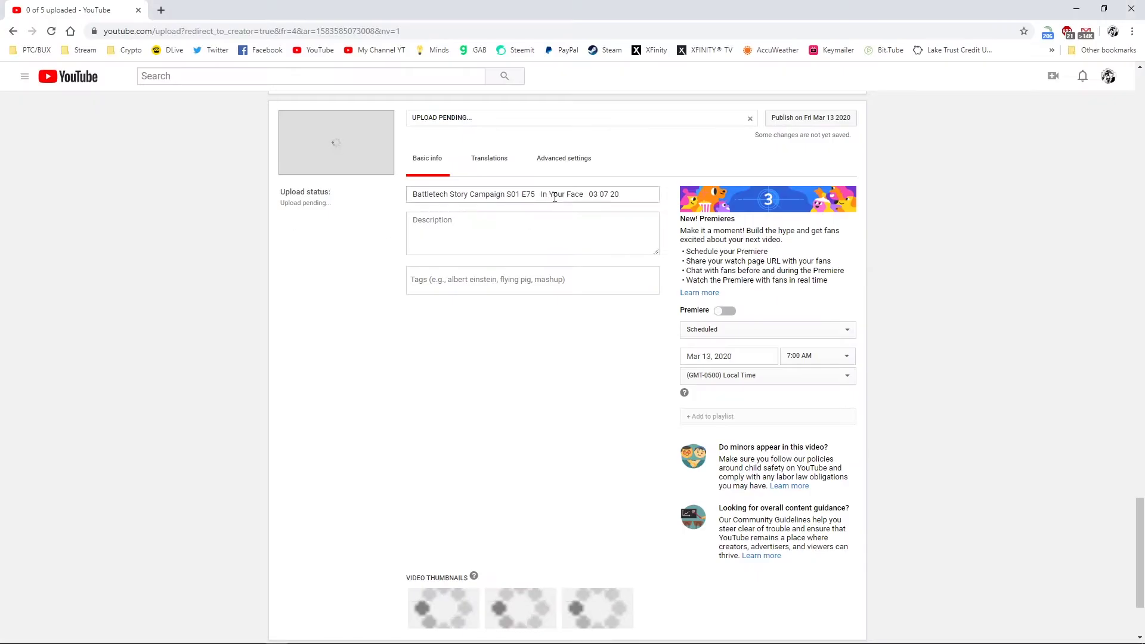
triple_click(554, 196)
key(ctrl+v)
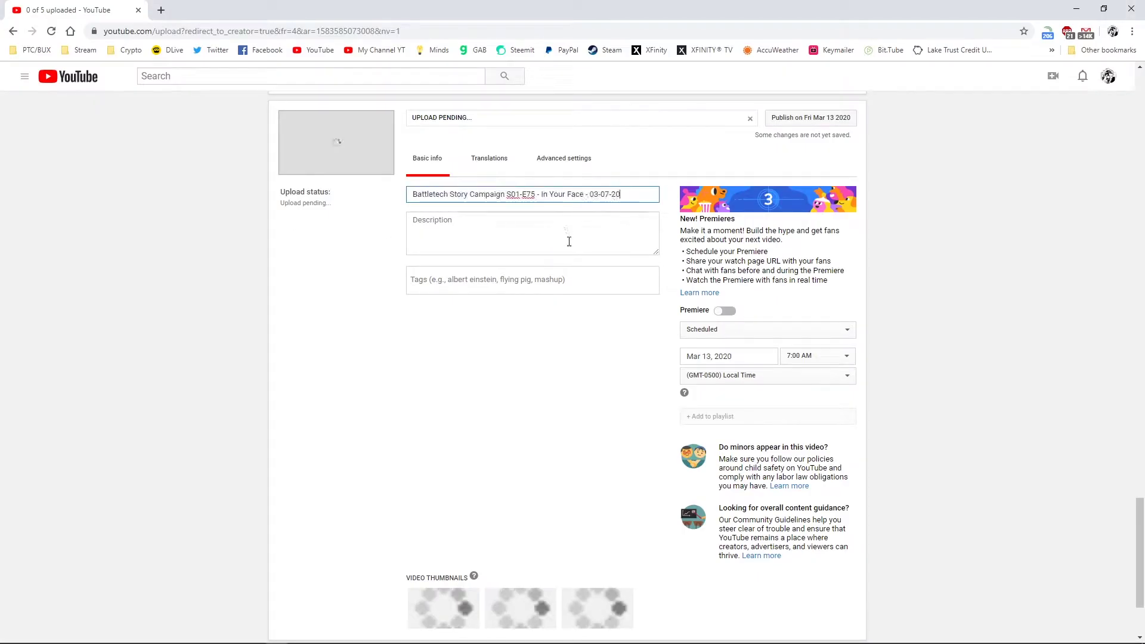
click(506, 195)
text(:)
From File Explorer, open the BattleTech Description document in WordPad and copy all of its text.
scroll(514, 364, down, 8)
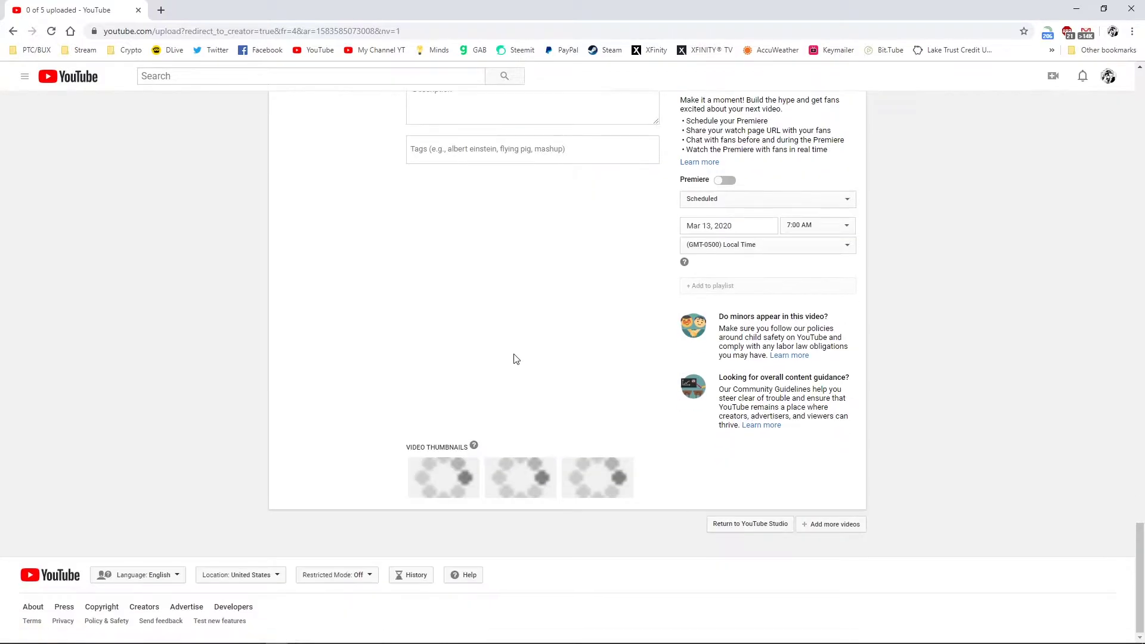
scroll(516, 373, up, 20)
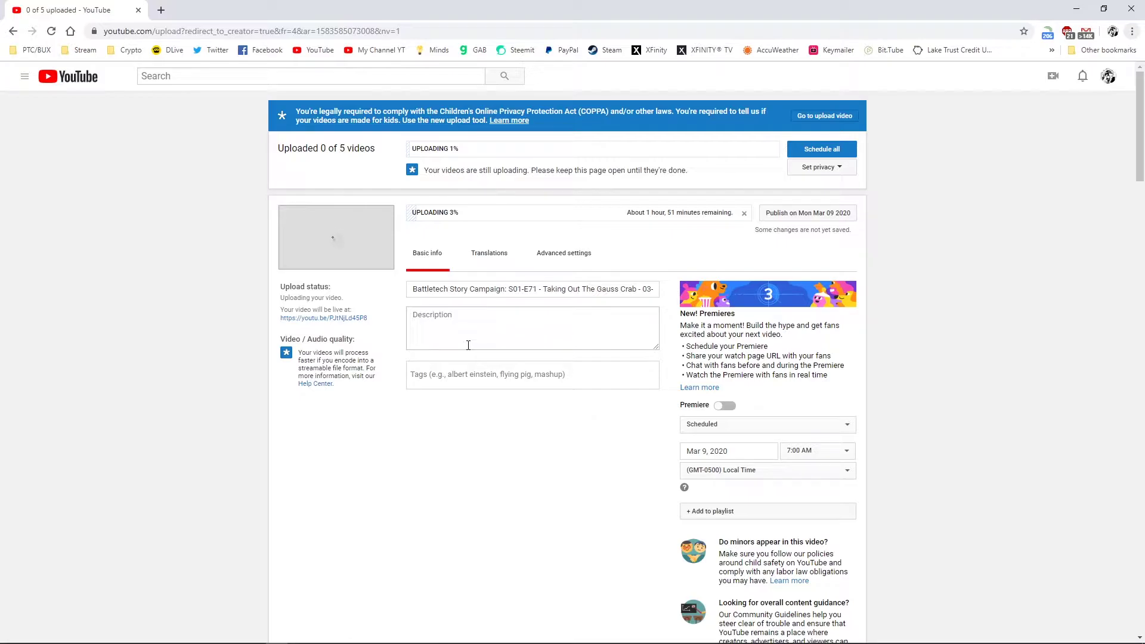
key(alt+Tab)
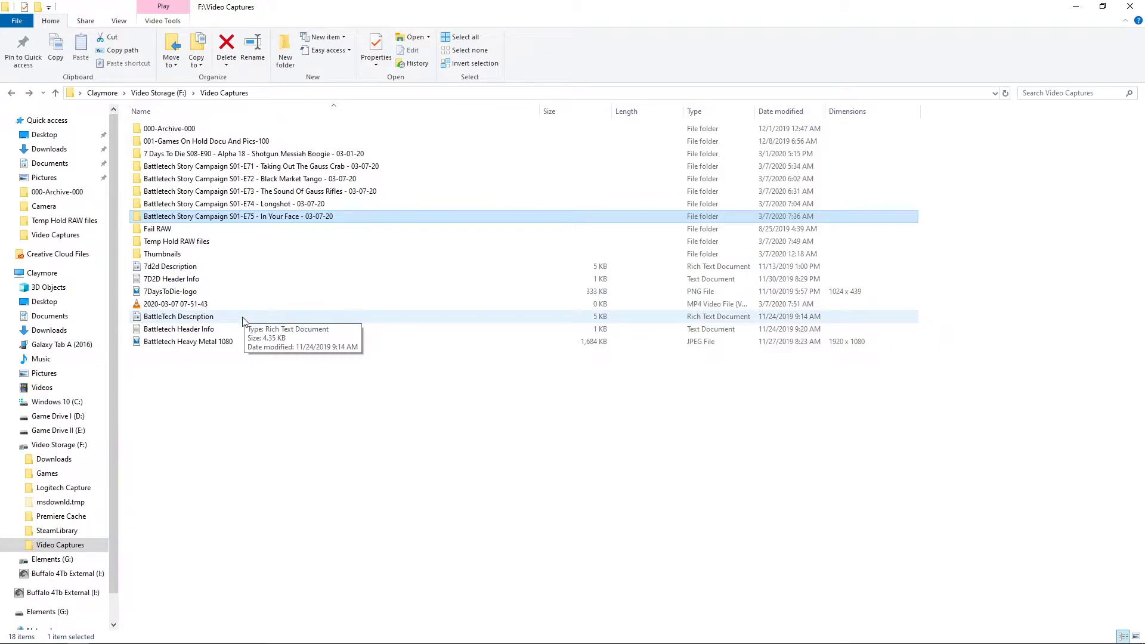
drag(243, 320, 0, 330)
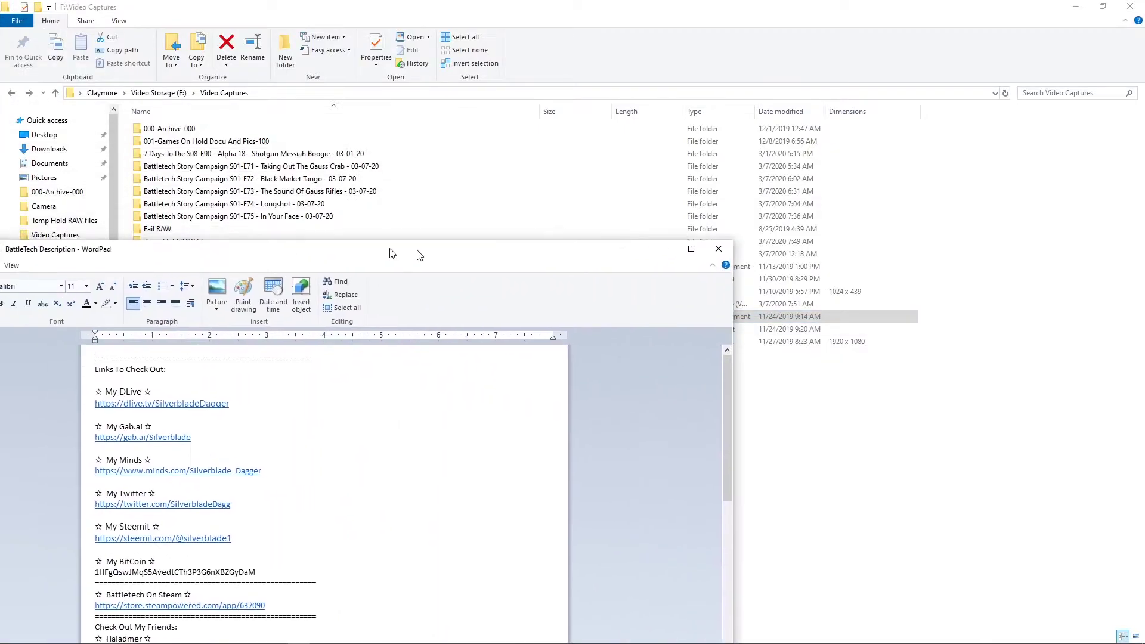
scroll(795, 284, down, 3)
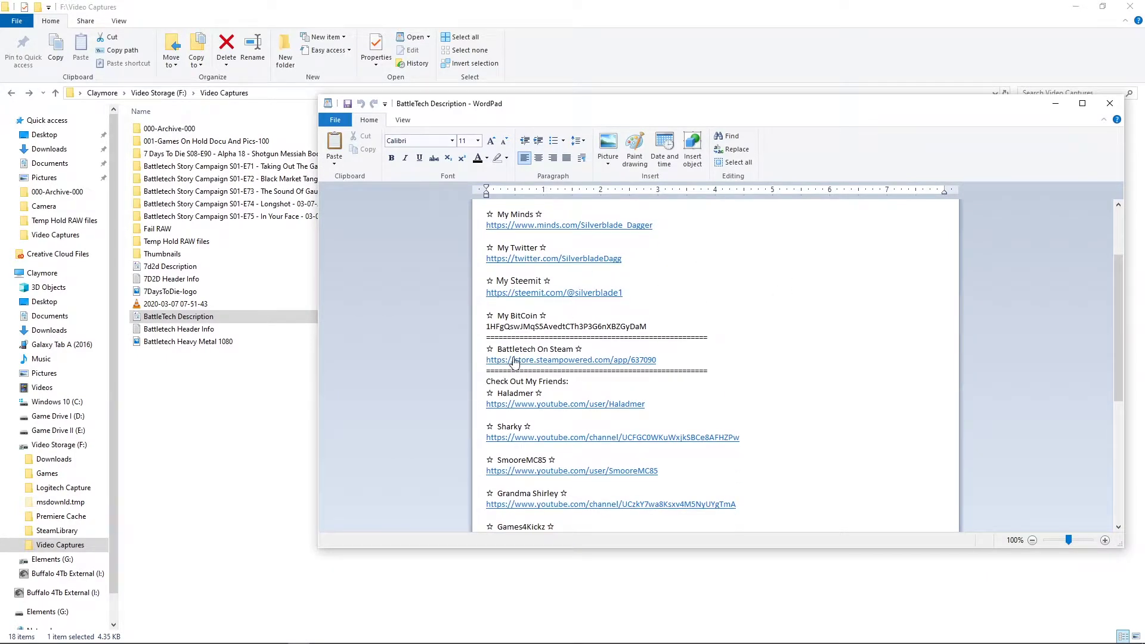
scroll(735, 399, down, 3)
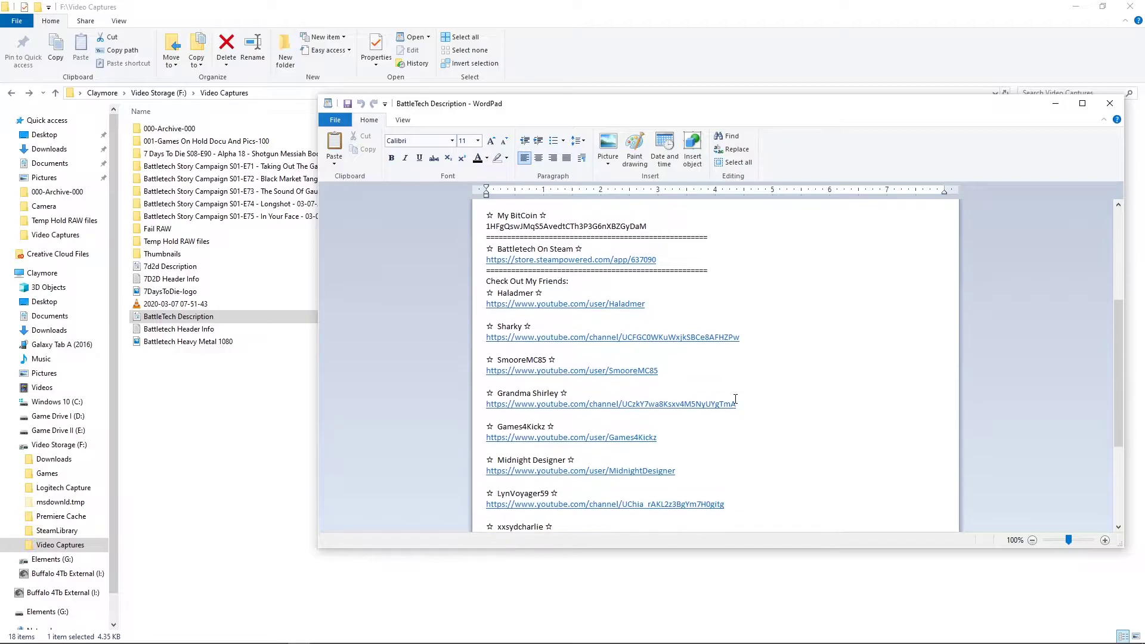
scroll(584, 322, down, 5)
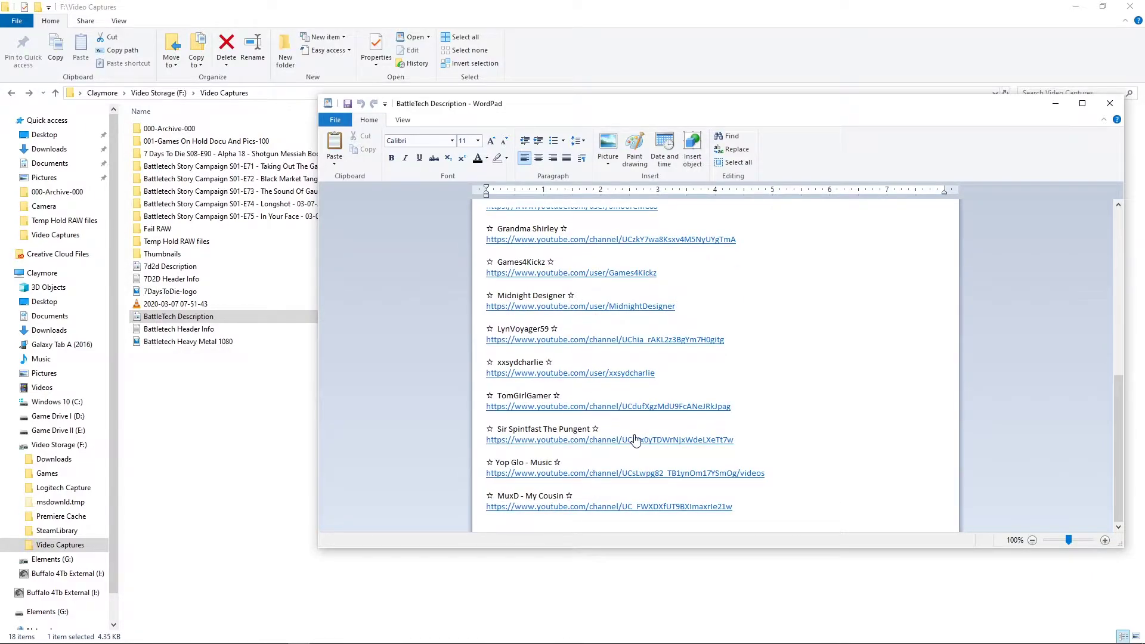
key(ctrl+a)
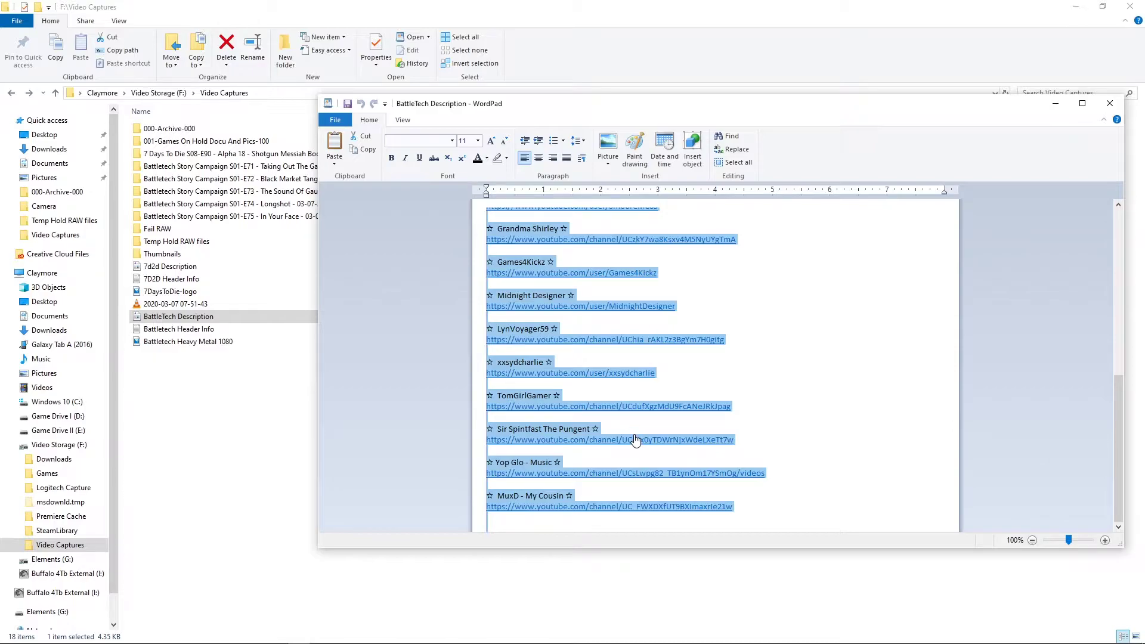
key(alt)
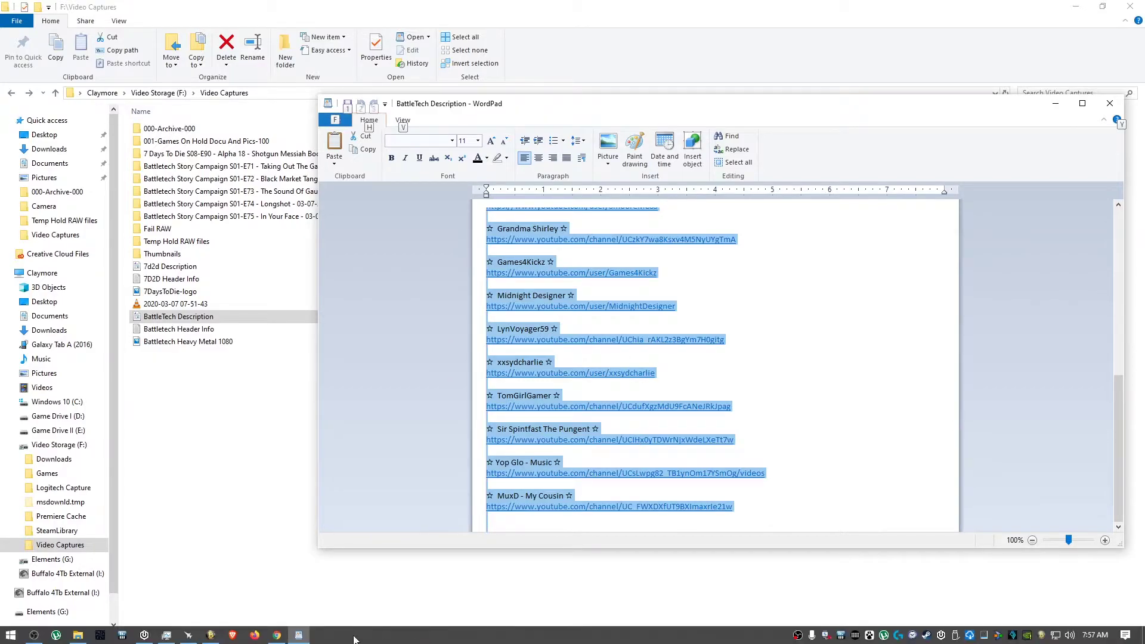
Back on the YouTube upload page, paste the copied text into the descriptions of E71 and E72.
click(273, 636)
click(511, 316)
key(ctrl+v)
scroll(509, 417, down, 9)
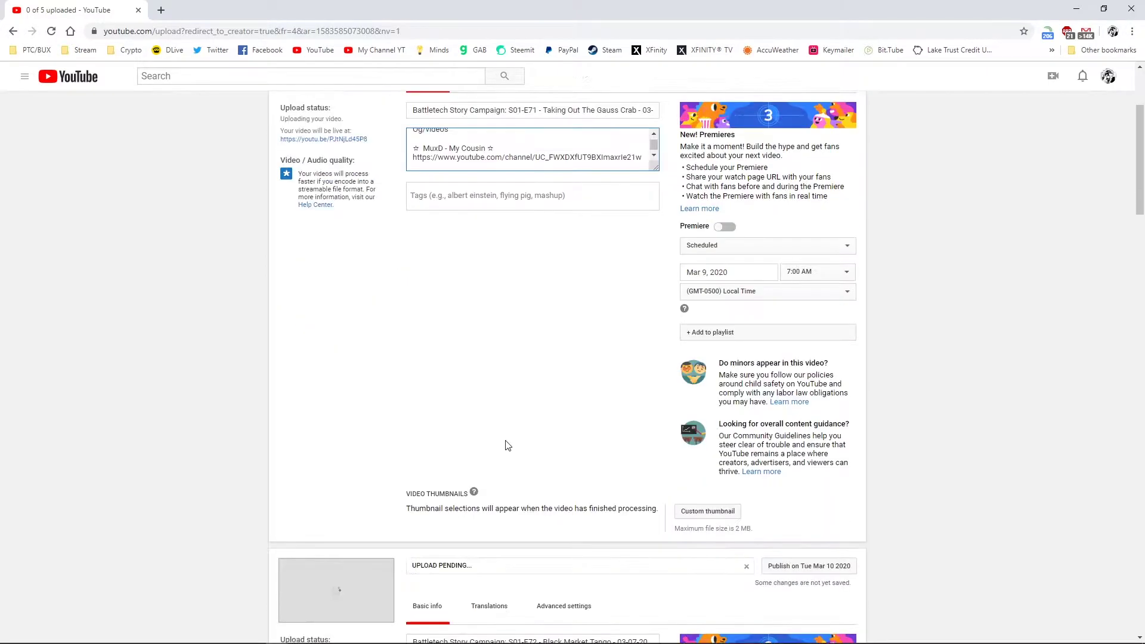
click(481, 314)
key(ctrl+v)
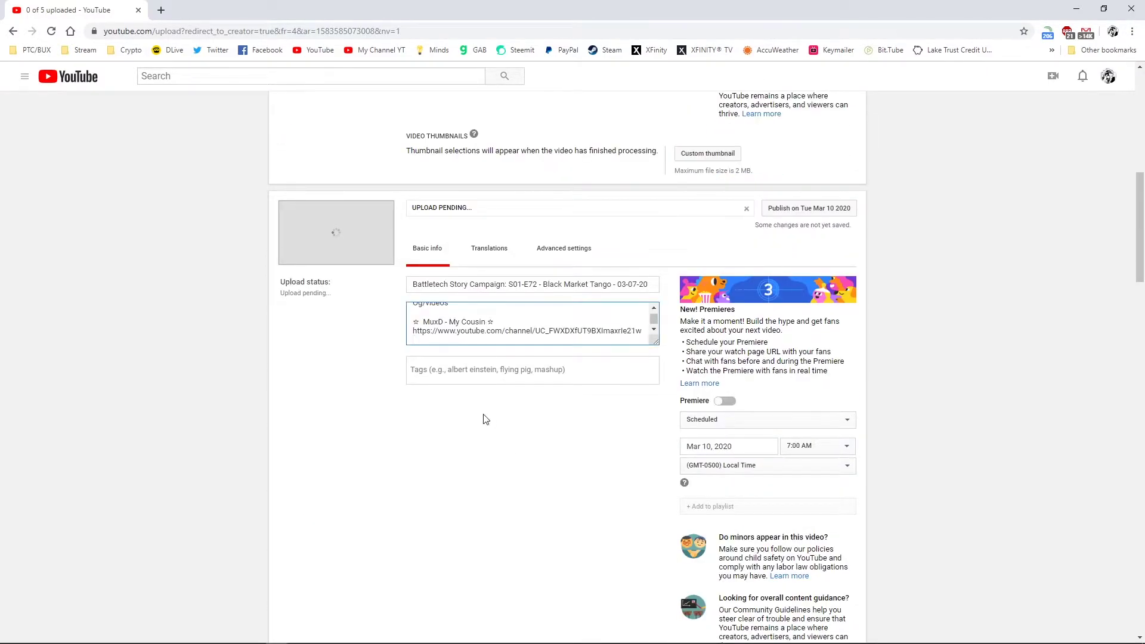
Paste the same copied text into the descriptions of E73, E74 and E75.
scroll(483, 418, down, 9)
click(480, 325)
key(ctrl+v)
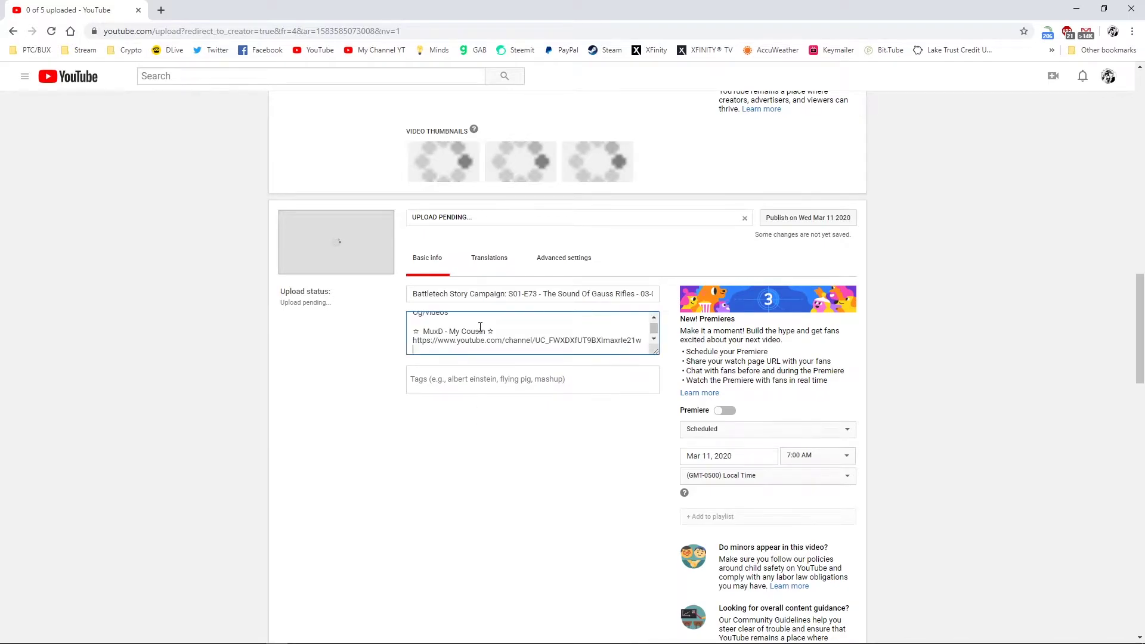
scroll(482, 370, down, 9)
click(481, 396)
key(ctrl+v)
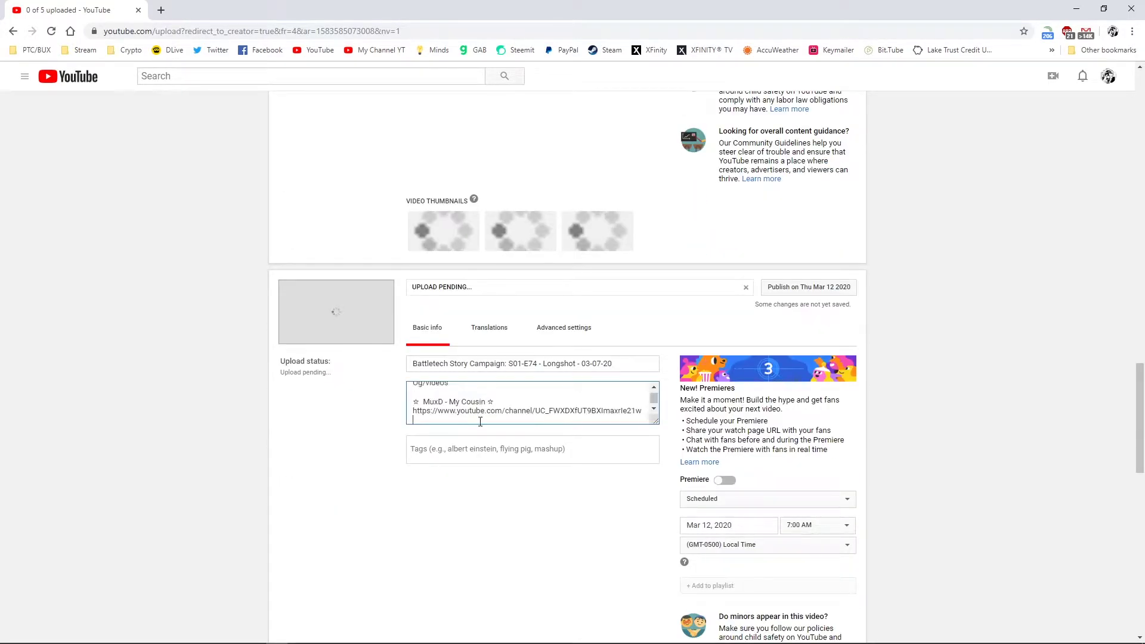
scroll(482, 412, down, 9)
click(485, 414)
key(ctrl+v)
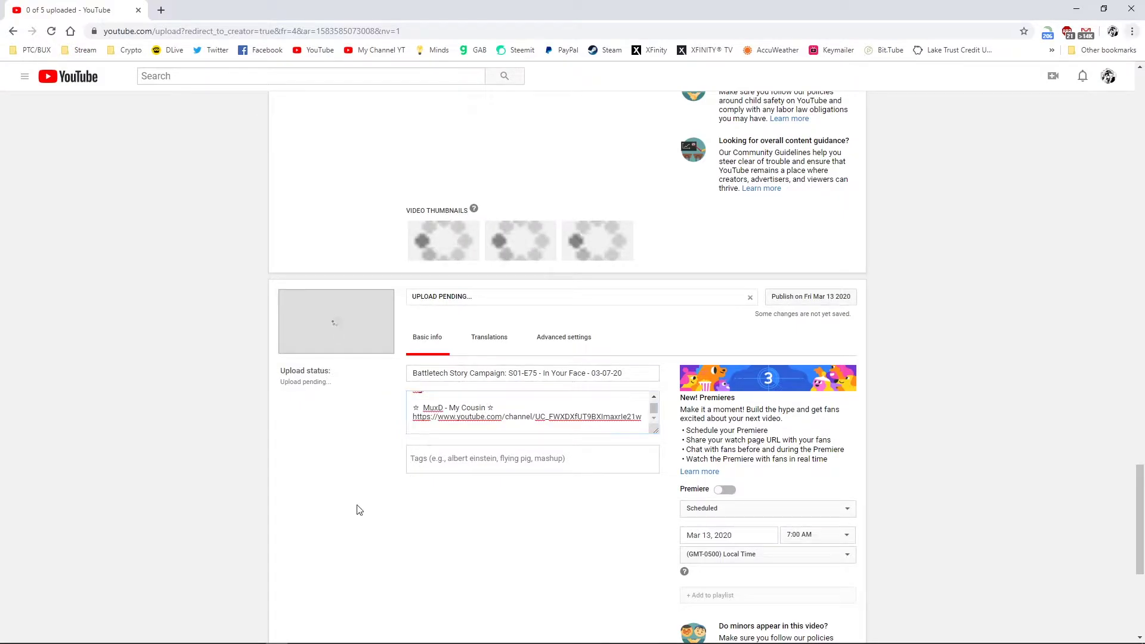
Put WordPad away, open Battletech Header Info from File Explorer in Notepad and copy its whole keyword list.
key(alt+Tab)
click(1055, 103)
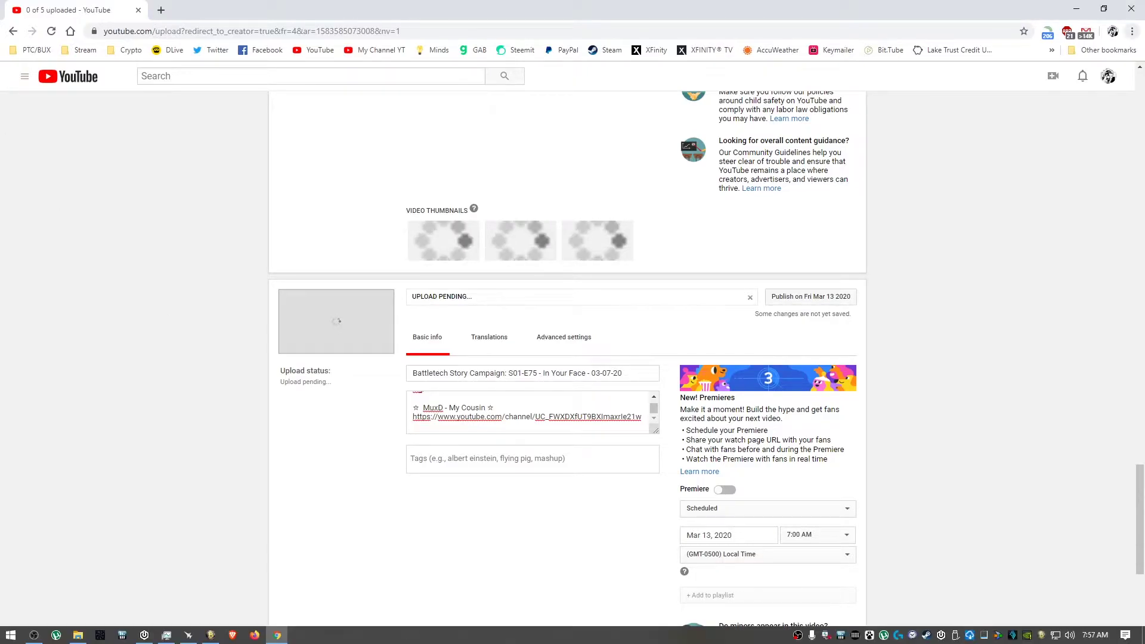
key(alt+Tab)
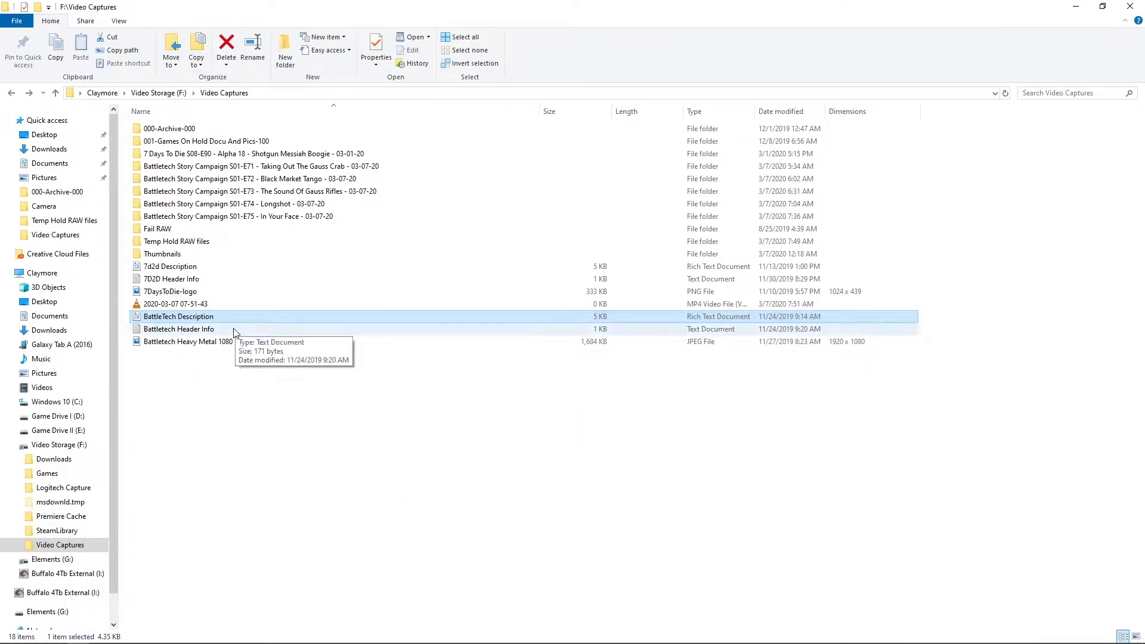
double_click(185, 330)
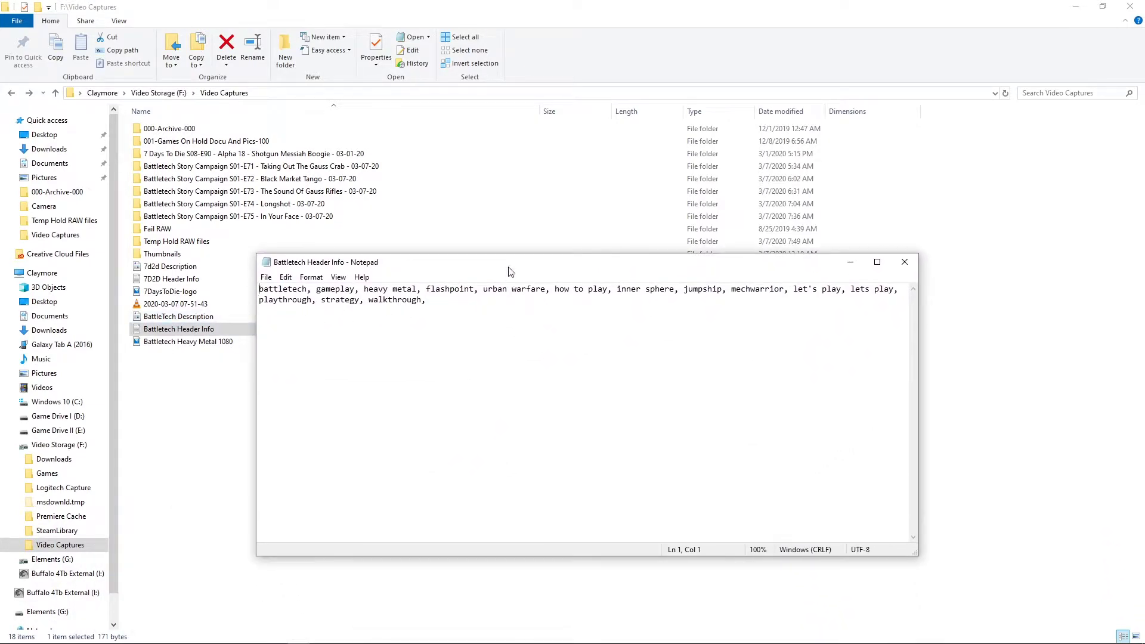
key(ctrl+a)
key(ctrl+c)
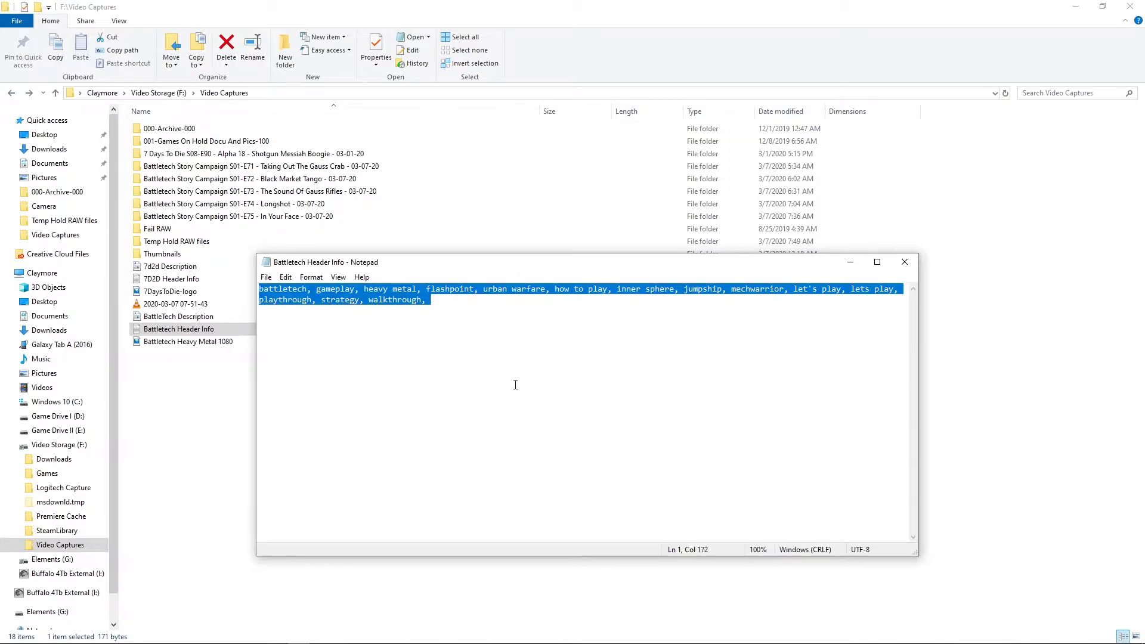
drag(785, 263, 0, 358)
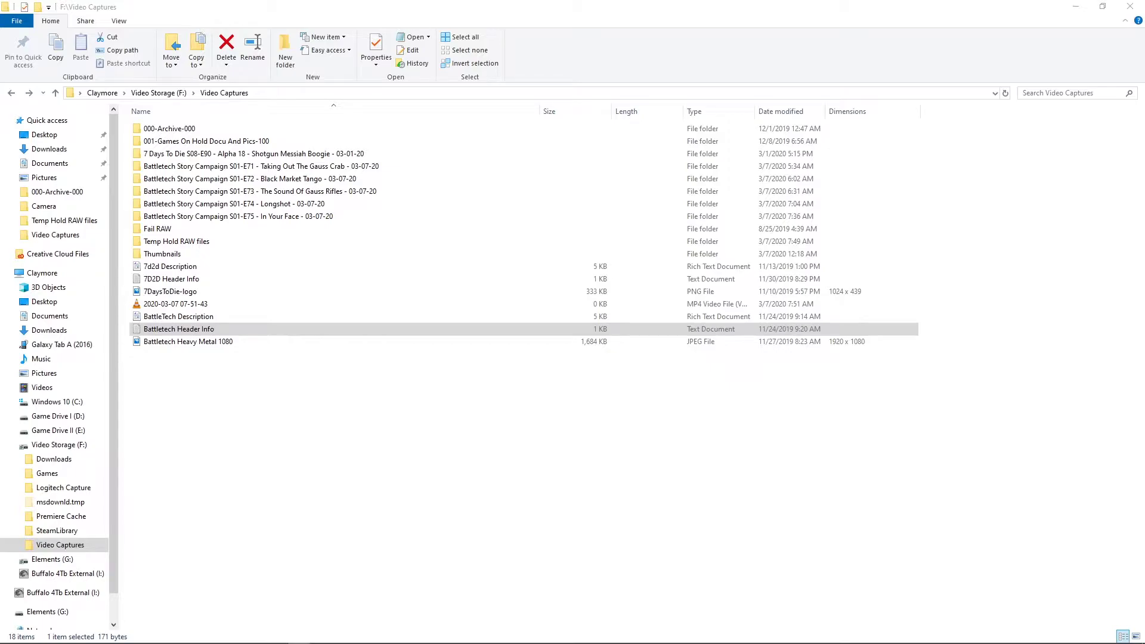
Back on the YouTube upload page, paste the copied keyword list as tags for E75 and E74.
key(alt+Tab)
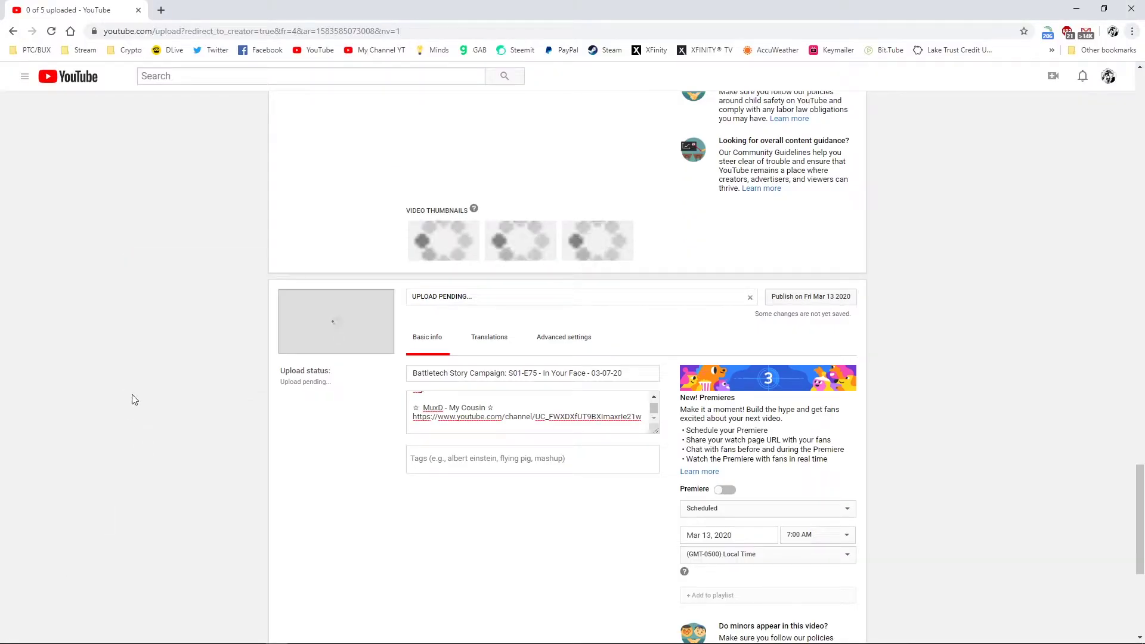
click(511, 462)
key(ctrl+v)
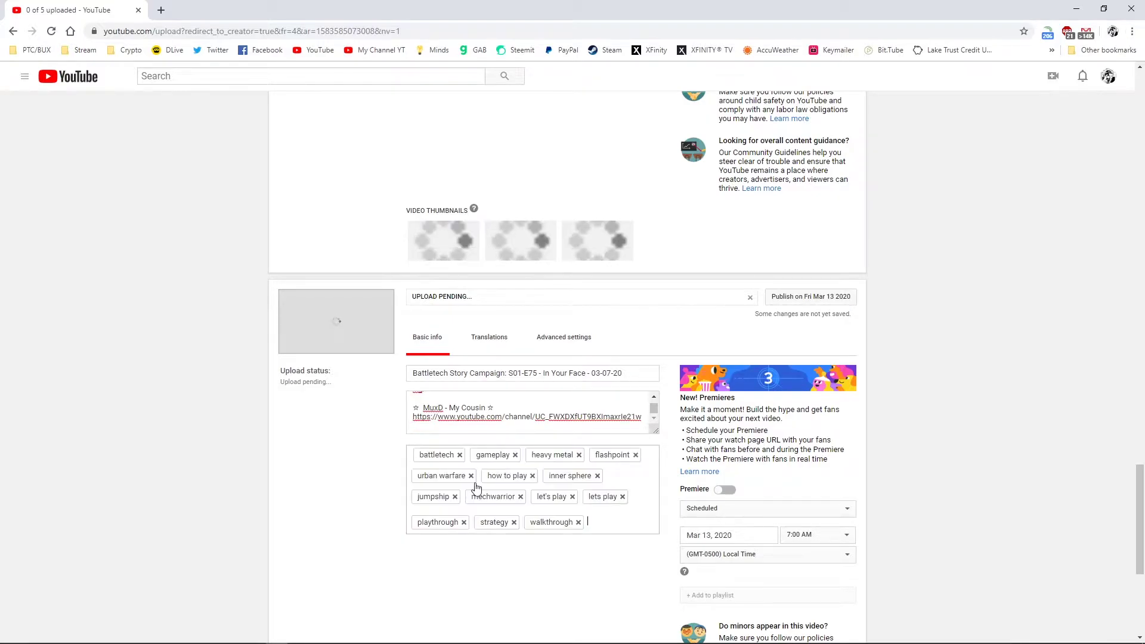
scroll(334, 486, up, 5)
scroll(335, 478, up, 3)
click(447, 447)
key(ctrl+v)
Paste the same keyword list as tags for E73, E72 and E71.
scroll(327, 478, up, 7)
click(418, 380)
key(ctrl+v)
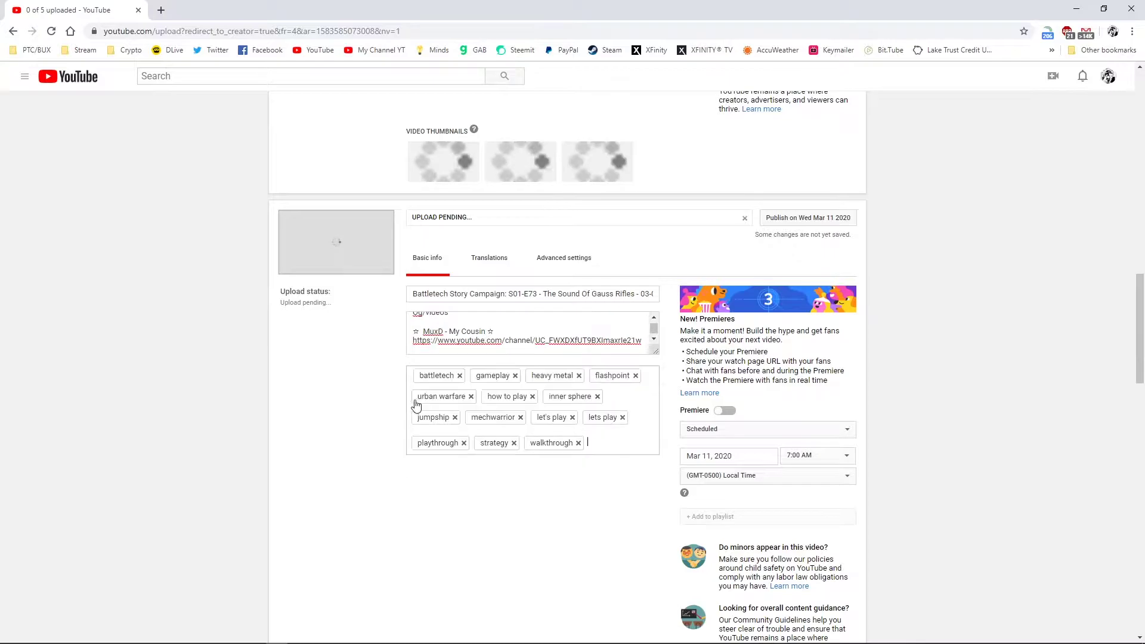
scroll(358, 414, up, 8)
click(442, 310)
key(ctrl+v)
scroll(370, 382, up, 8)
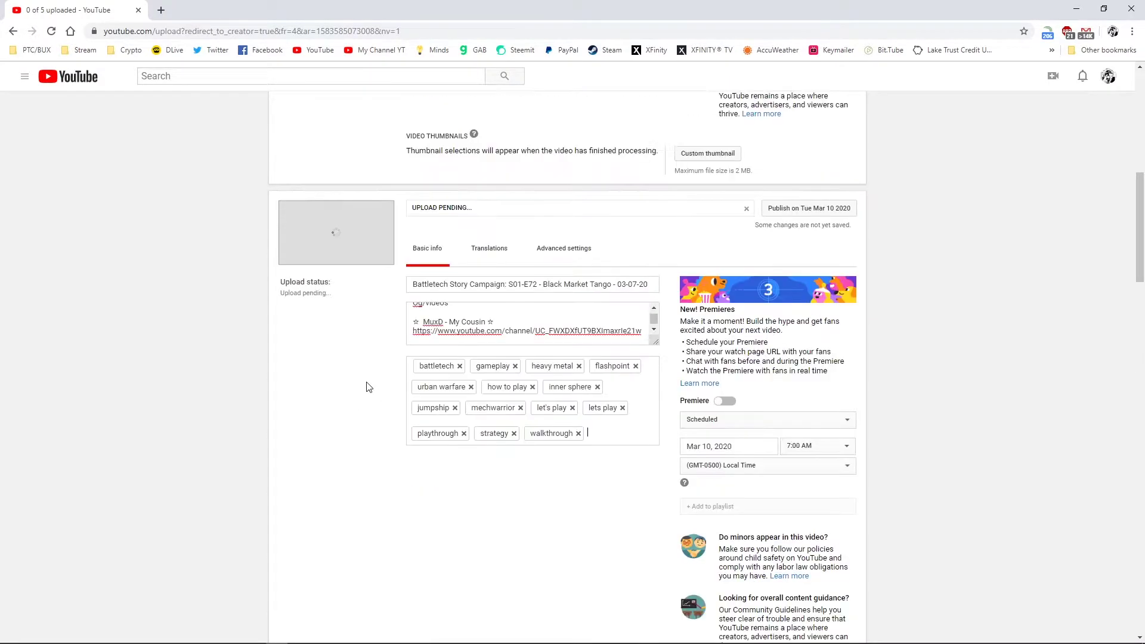
key(ctrl+v)
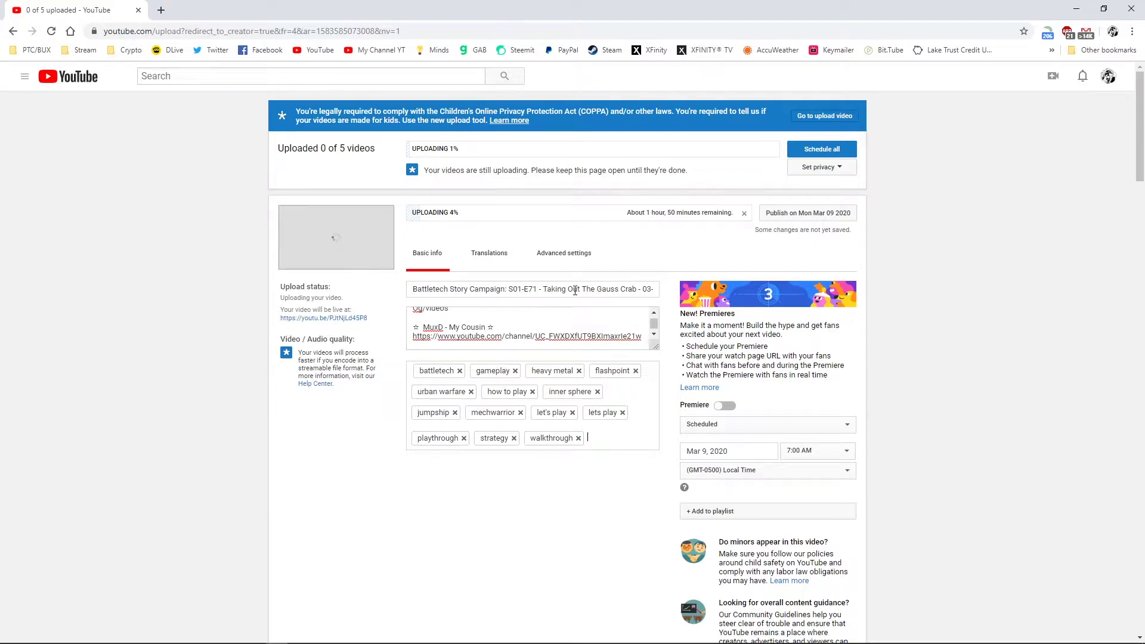
In E71's advanced settings, set the comments to sort by newest first.
click(576, 264)
click(501, 344)
click(501, 364)
Set E71's game title to BattleTech and its recording date to today, March 7, 2020.
click(695, 331)
text(battlet)
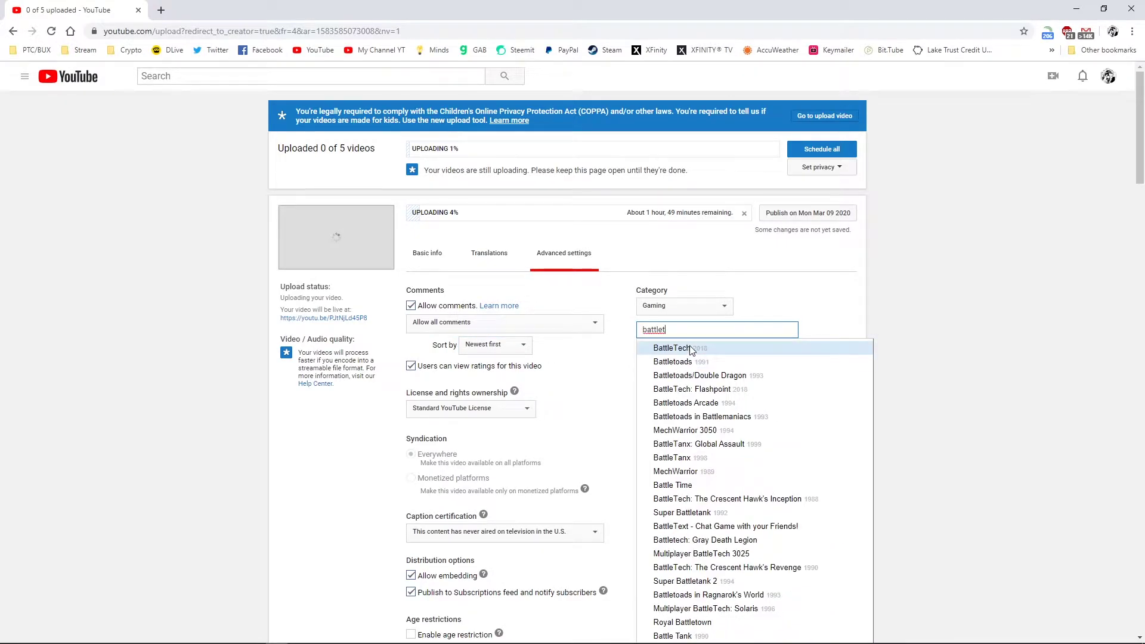
click(686, 347)
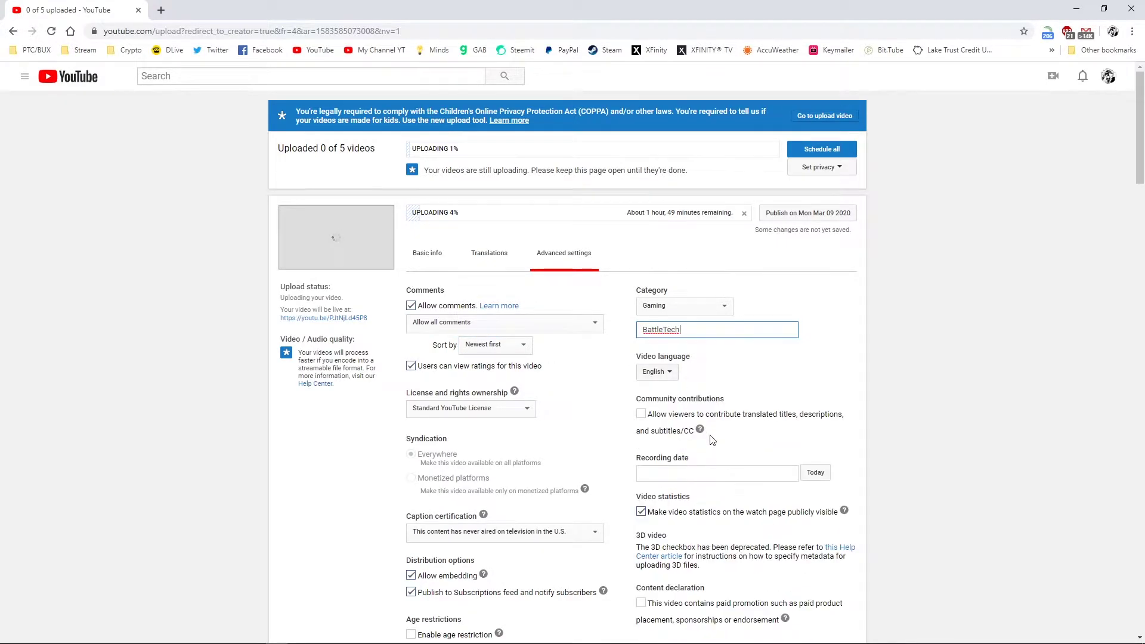
click(820, 474)
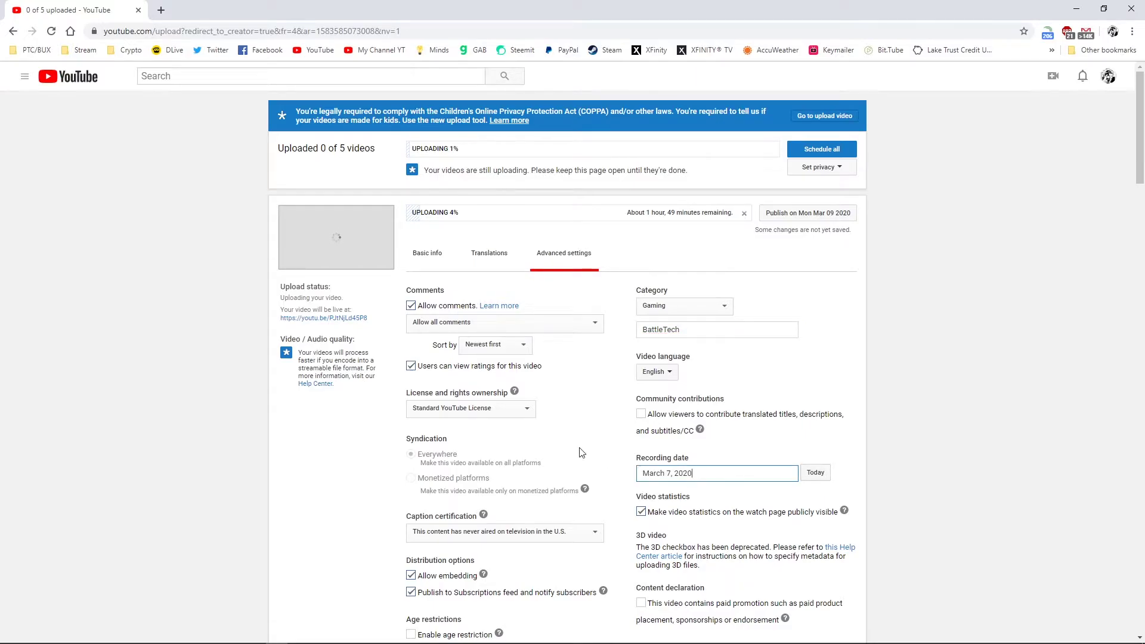
In E72's advanced settings, set the comments to sort by newest first.
scroll(578, 453, down, 6)
click(556, 374)
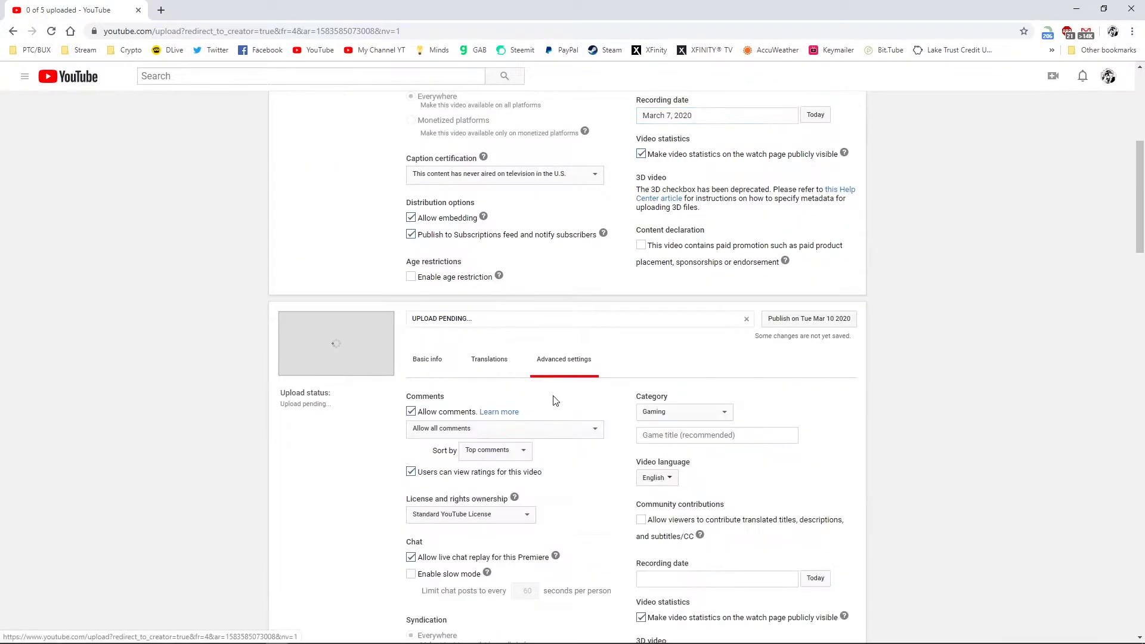
click(518, 474)
Set E72's game title to BattleTech and its recording date to today, March 7, 2020.
click(682, 436)
text(battlet)
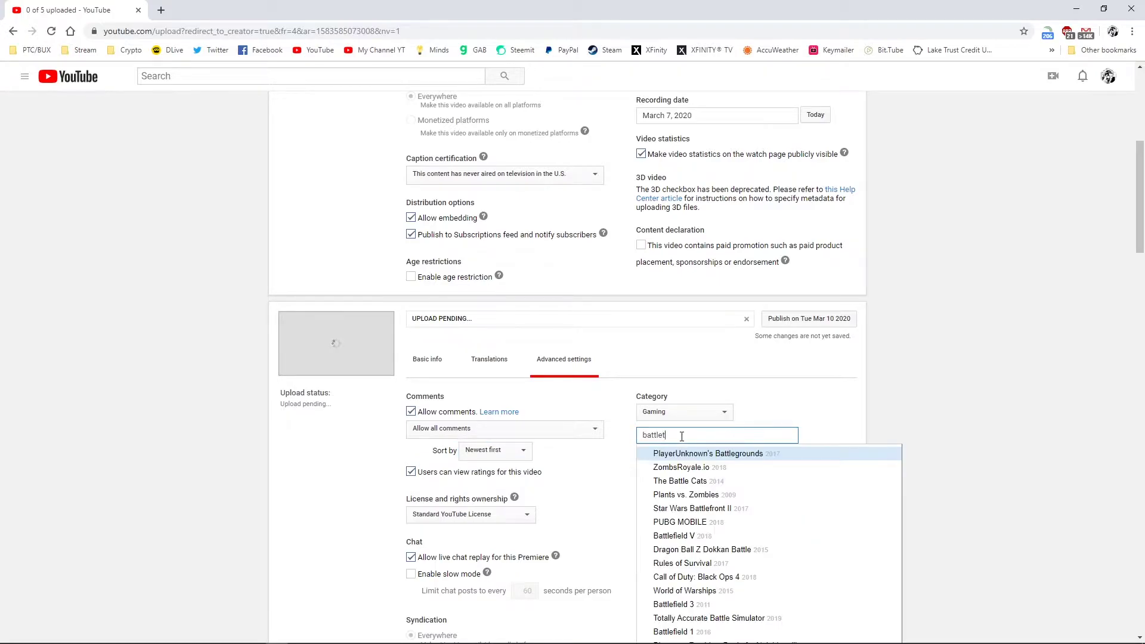
click(673, 455)
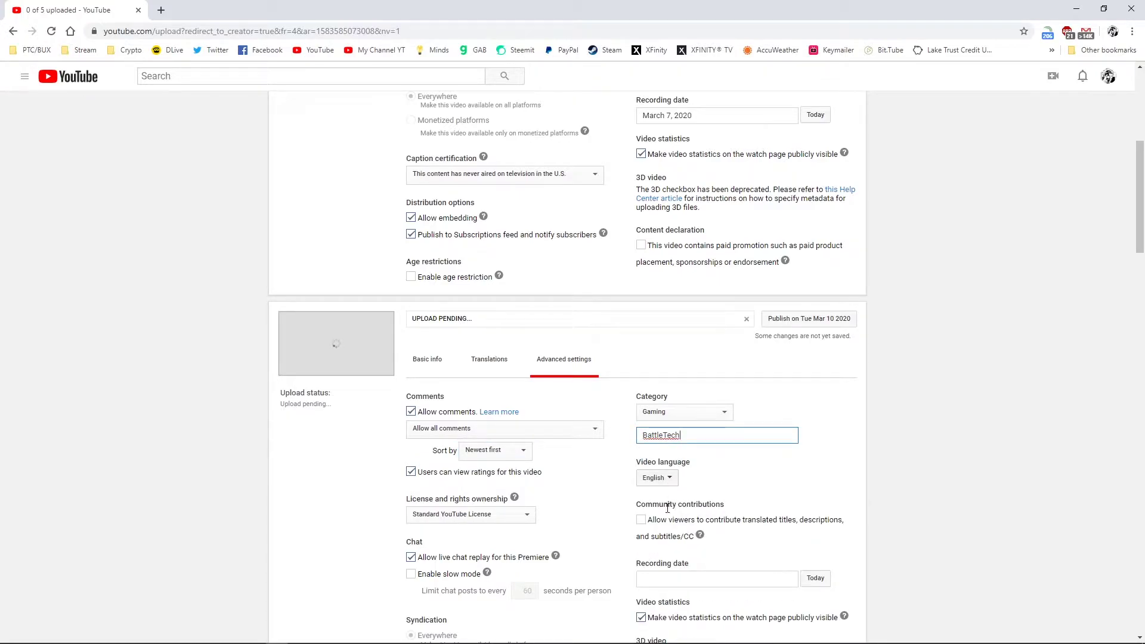
click(815, 580)
scroll(612, 569, down, 8)
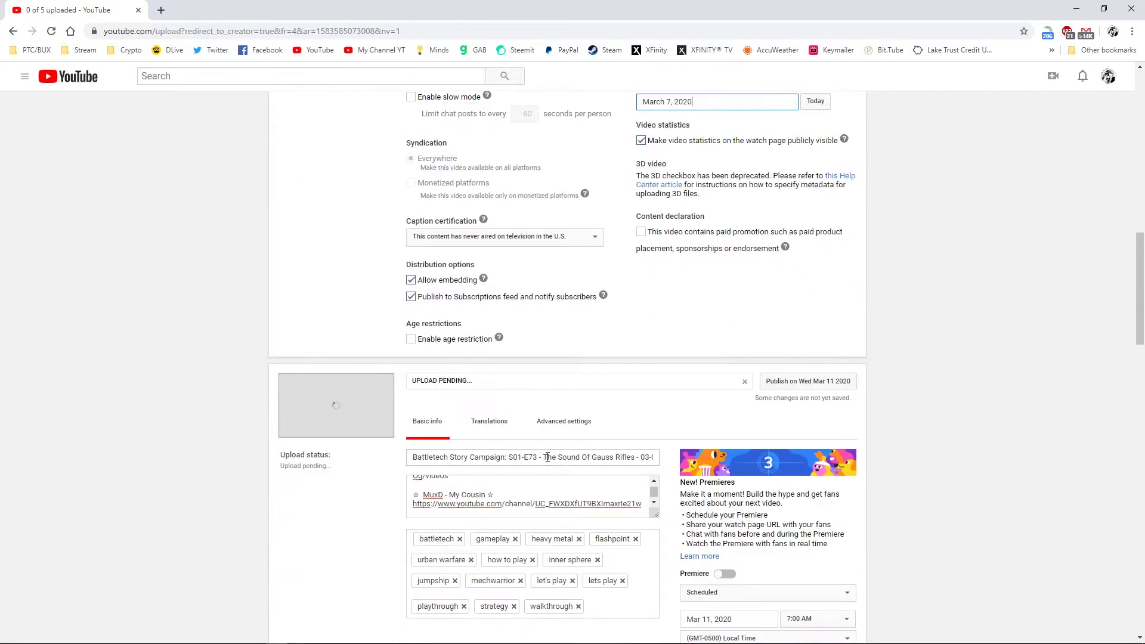
In E73's advanced settings, set the comments to sort by newest first.
click(566, 424)
scroll(616, 504, down, 3)
click(513, 334)
click(506, 356)
Set E73's game title to BattleTech and its recording date to today, March 7, 2020.
click(690, 319)
text(battlet)
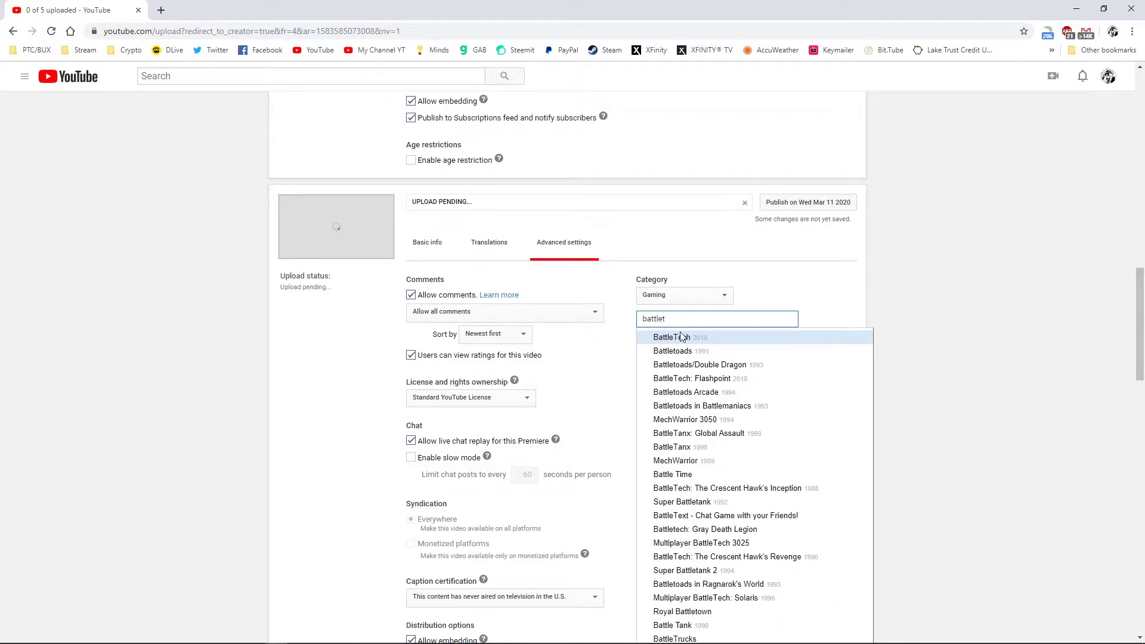
click(682, 337)
click(813, 463)
In E74's advanced settings, set the comments to sort by newest first.
scroll(573, 471, down, 6)
scroll(569, 467, down, 2)
click(563, 305)
click(495, 395)
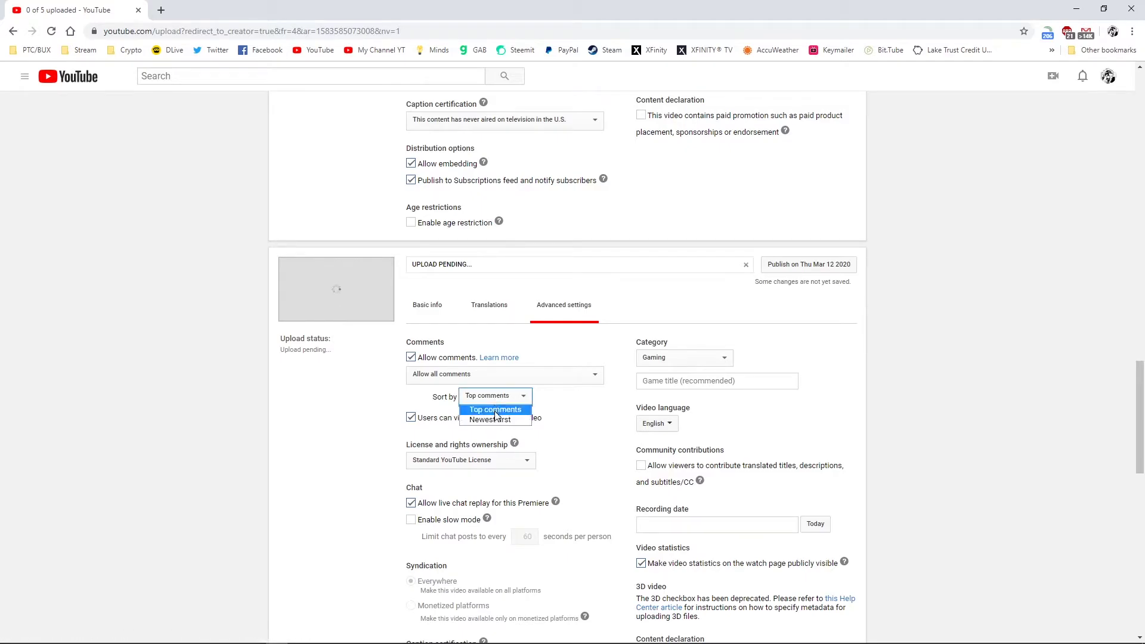
click(494, 420)
Set E74's game title to BattleTech and its recording date to today, March 7, 2020.
click(651, 380)
text(battlet)
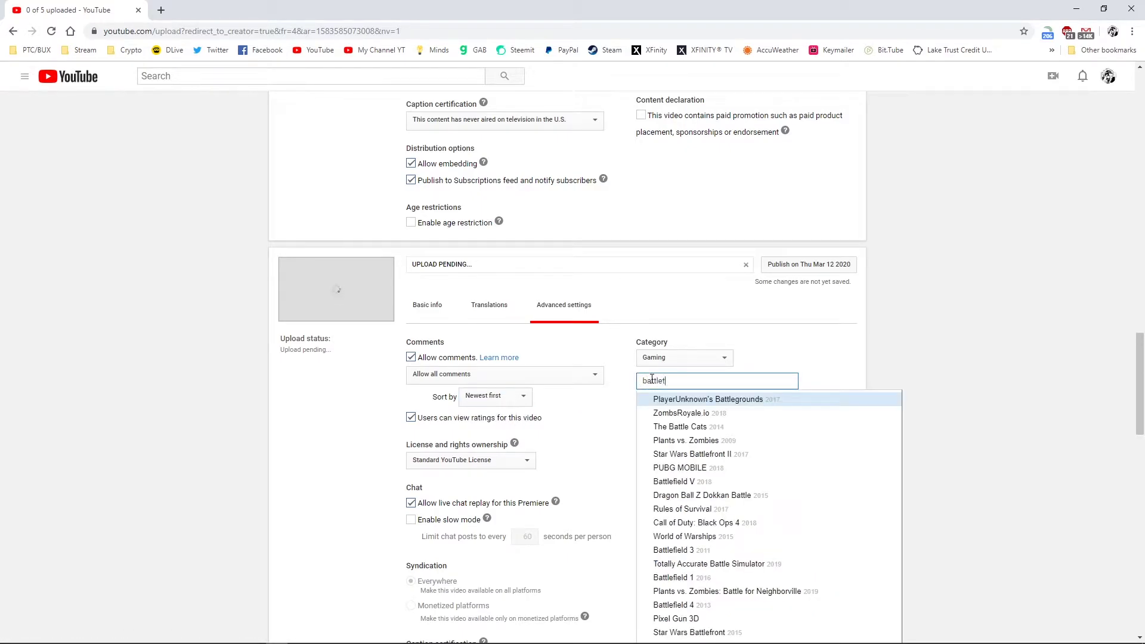
click(668, 402)
click(817, 526)
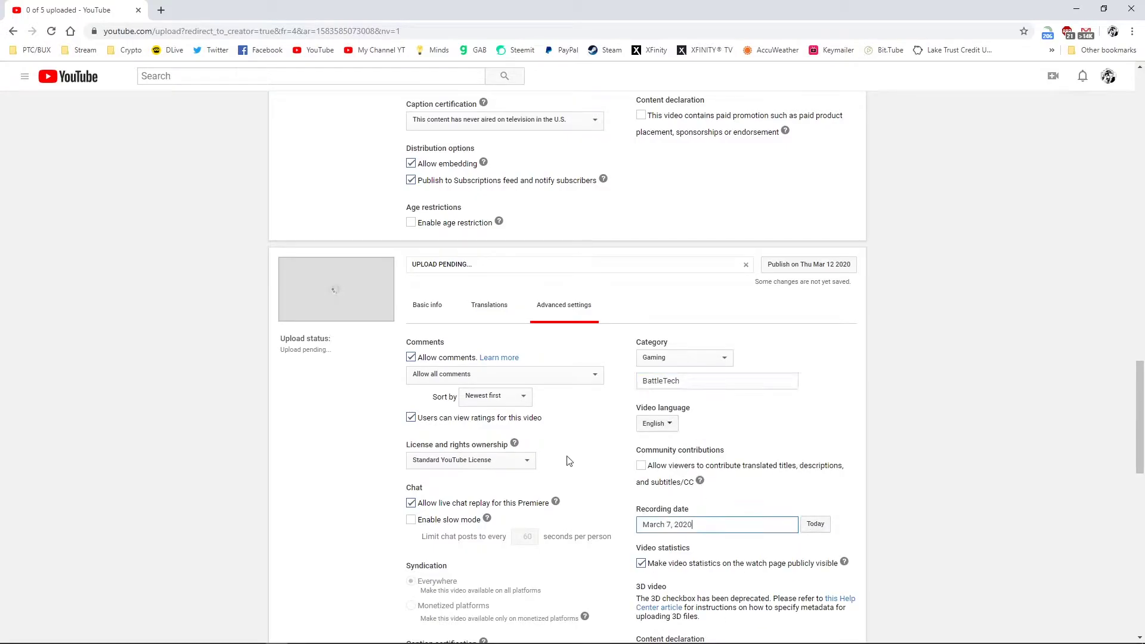
In E75's advanced settings, set the comments to sort by newest first.
scroll(568, 461, down, 9)
click(576, 310)
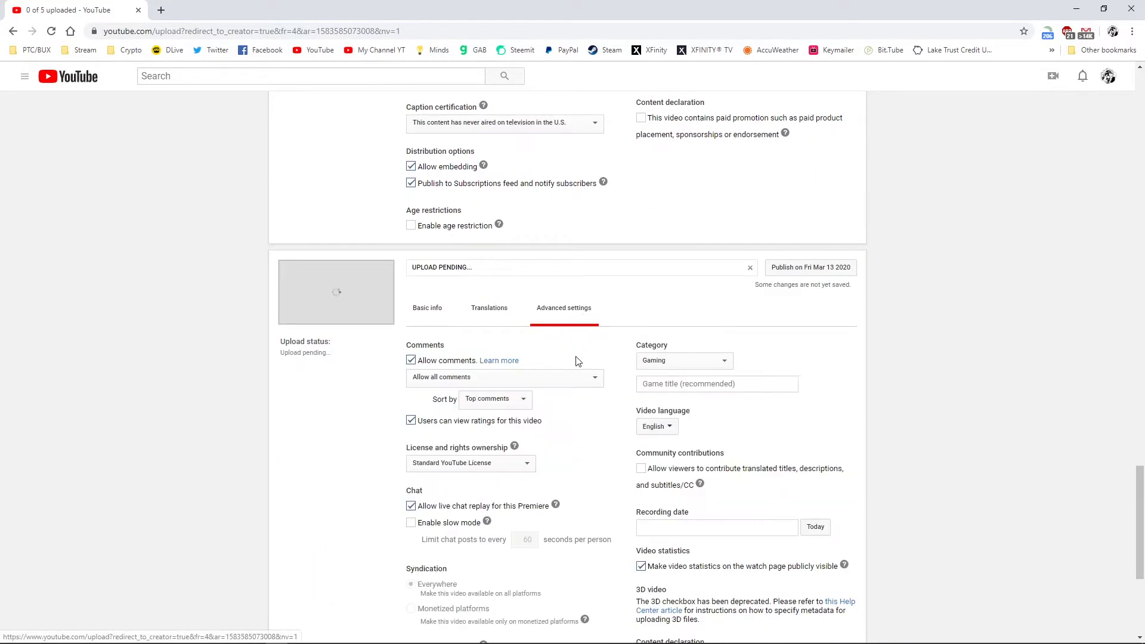
click(523, 400)
click(509, 422)
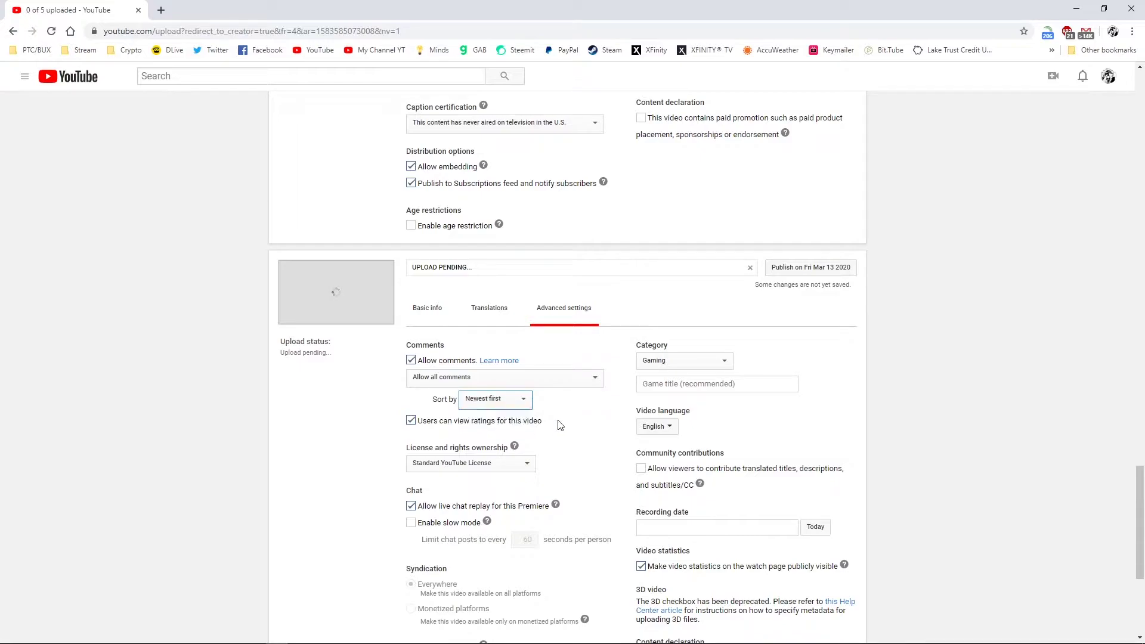
Set E75's game title to BattleTech and its recording date to today, March 7, 2020.
click(668, 392)
text(battlet)
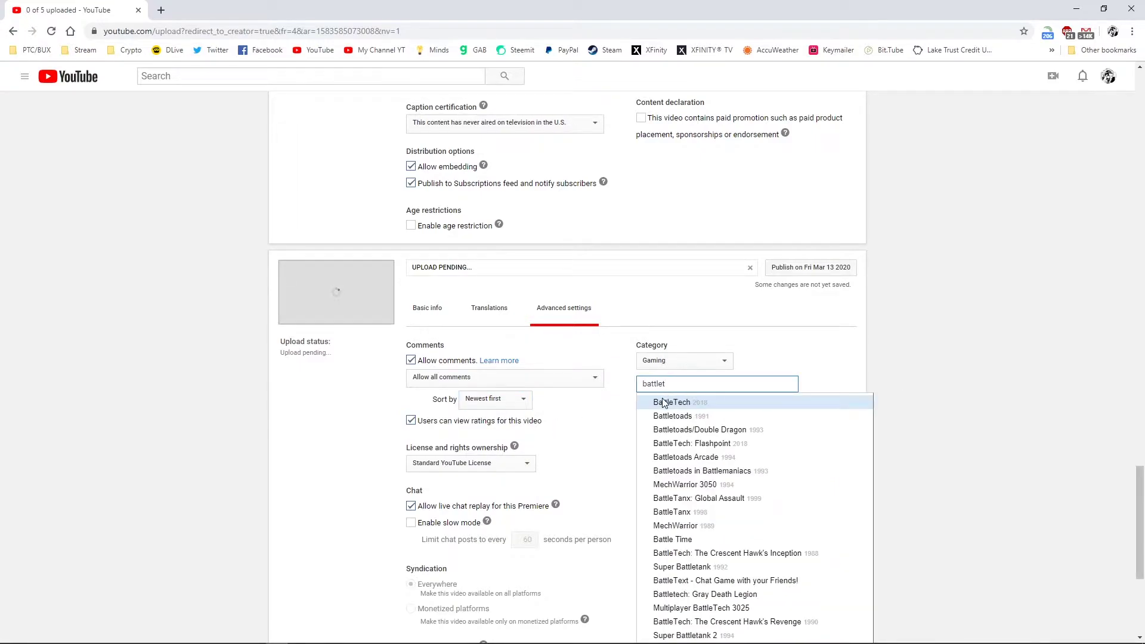
click(663, 403)
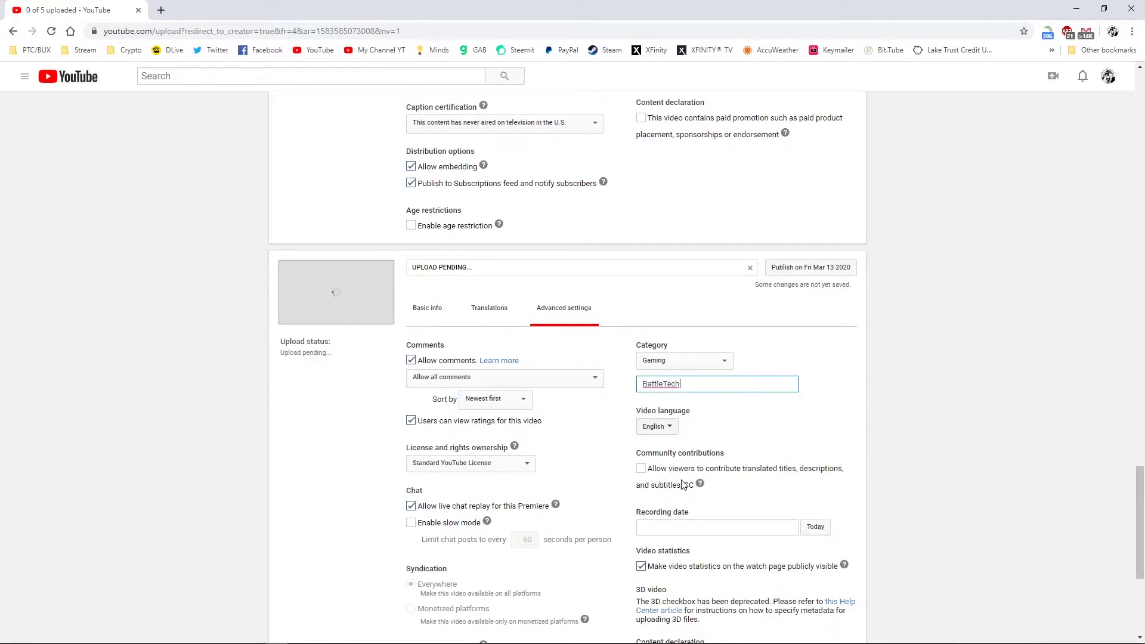
click(814, 527)
scroll(628, 548, down, 4)
scroll(610, 488, up, 4)
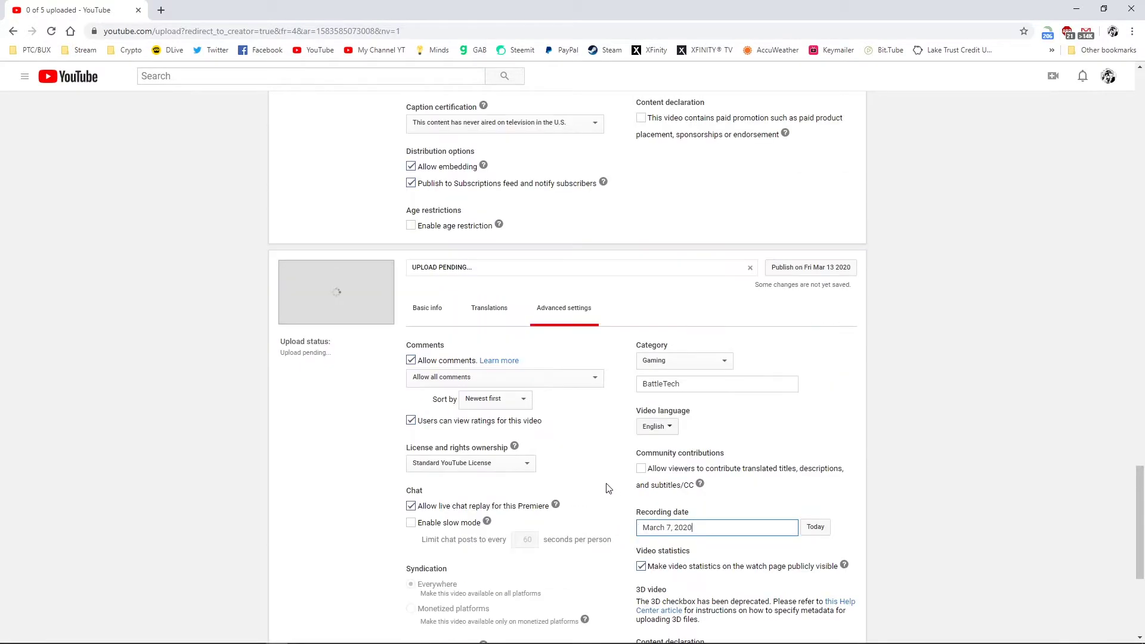
Return all five episodes, from E75 back up to E71, to their basic info view.
click(430, 309)
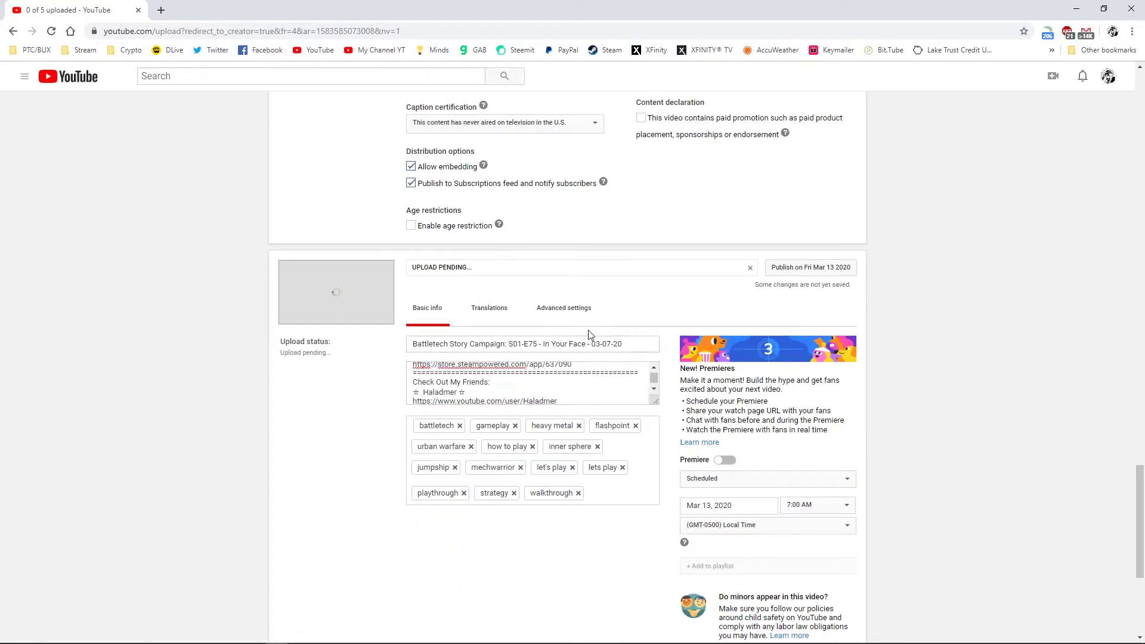
scroll(588, 334, up, 1)
scroll(553, 460, up, 2)
scroll(519, 371, up, 10)
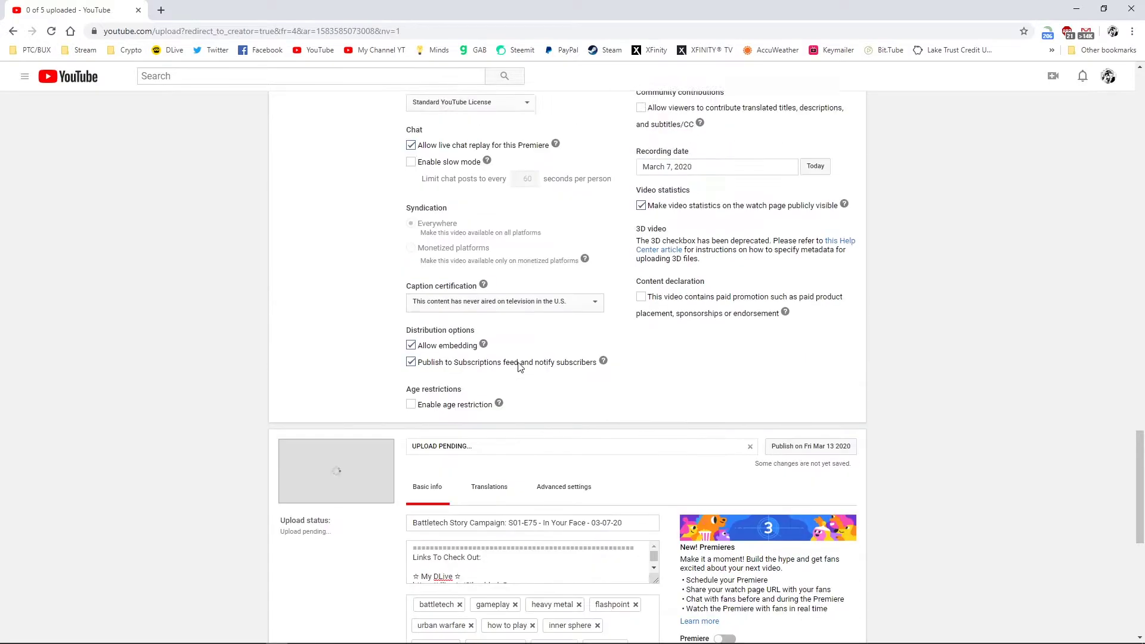
click(427, 435)
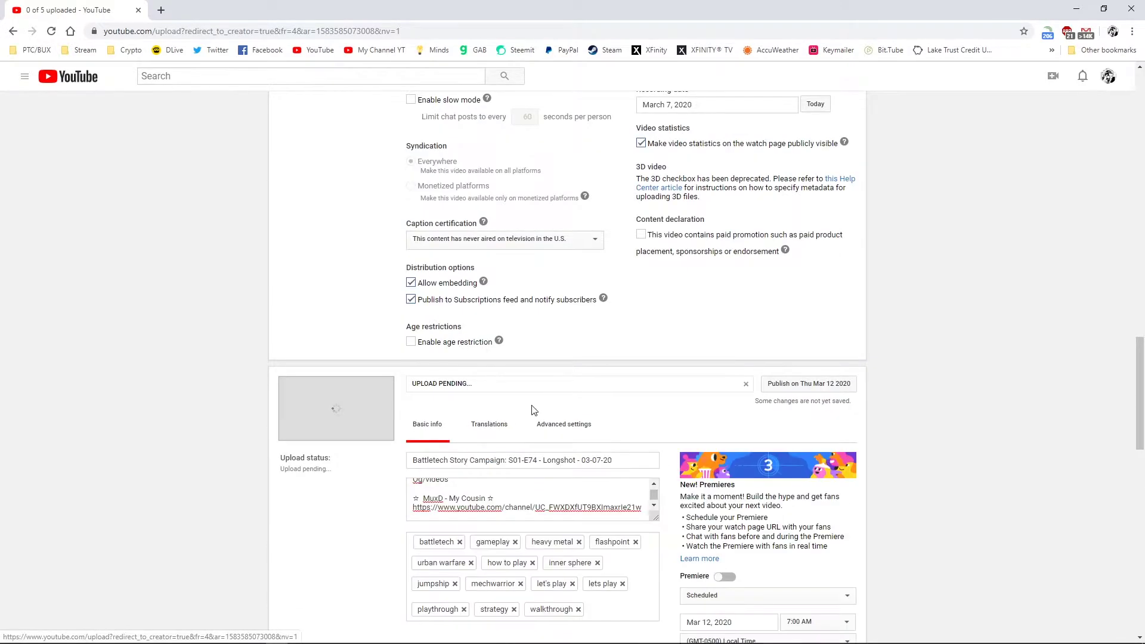
scroll(438, 365, up, 8)
click(437, 365)
scroll(437, 365, up, 10)
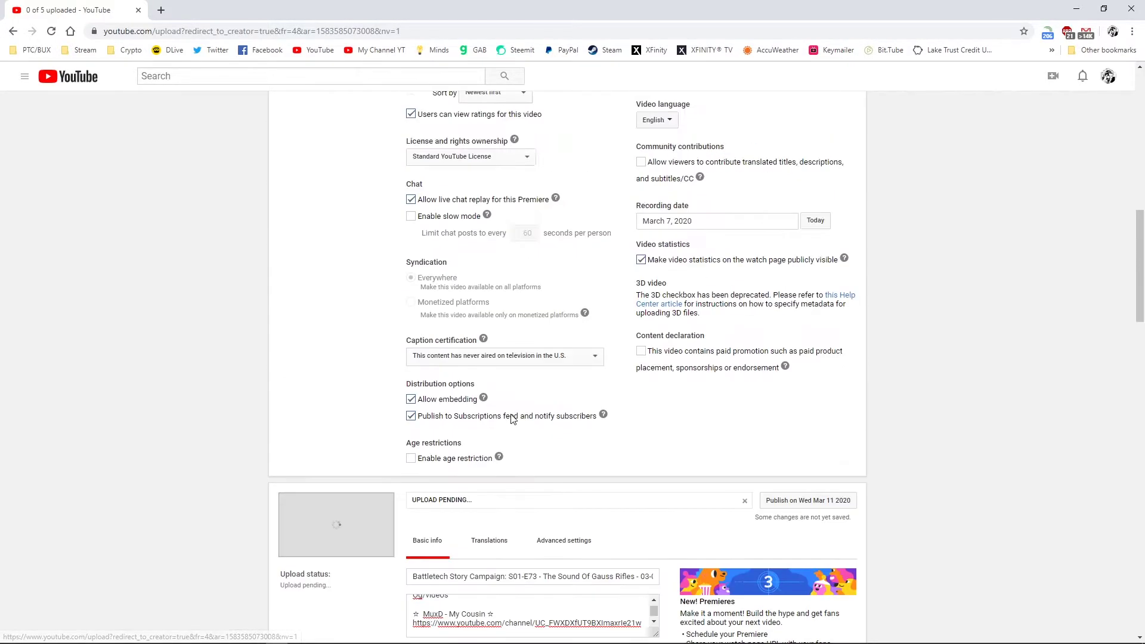
click(422, 417)
scroll(421, 418, up, 10)
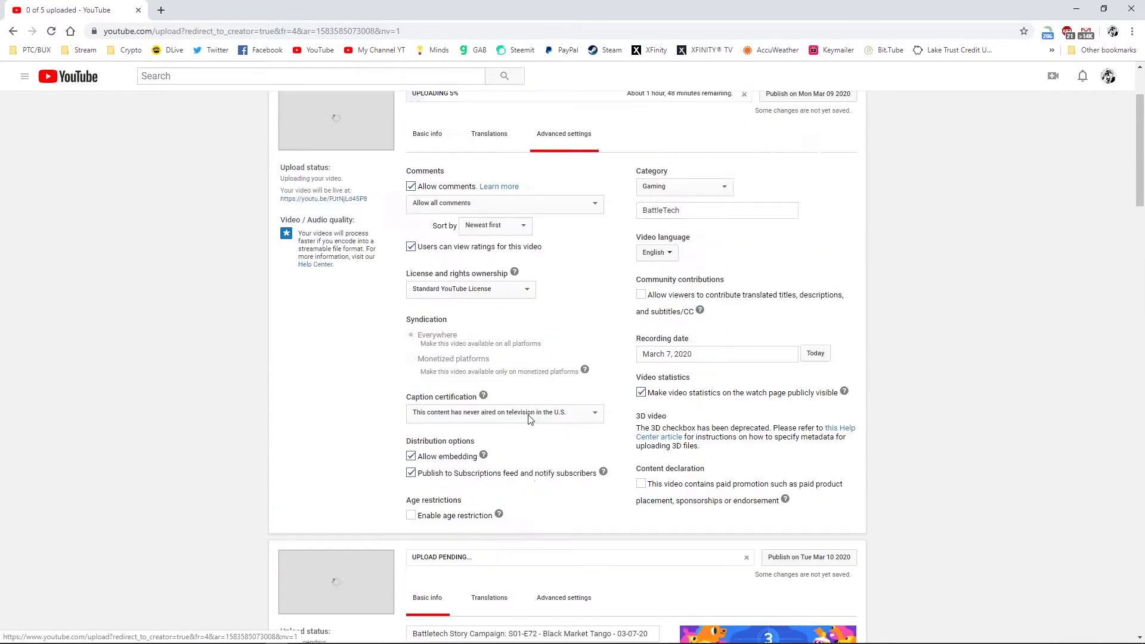
click(426, 253)
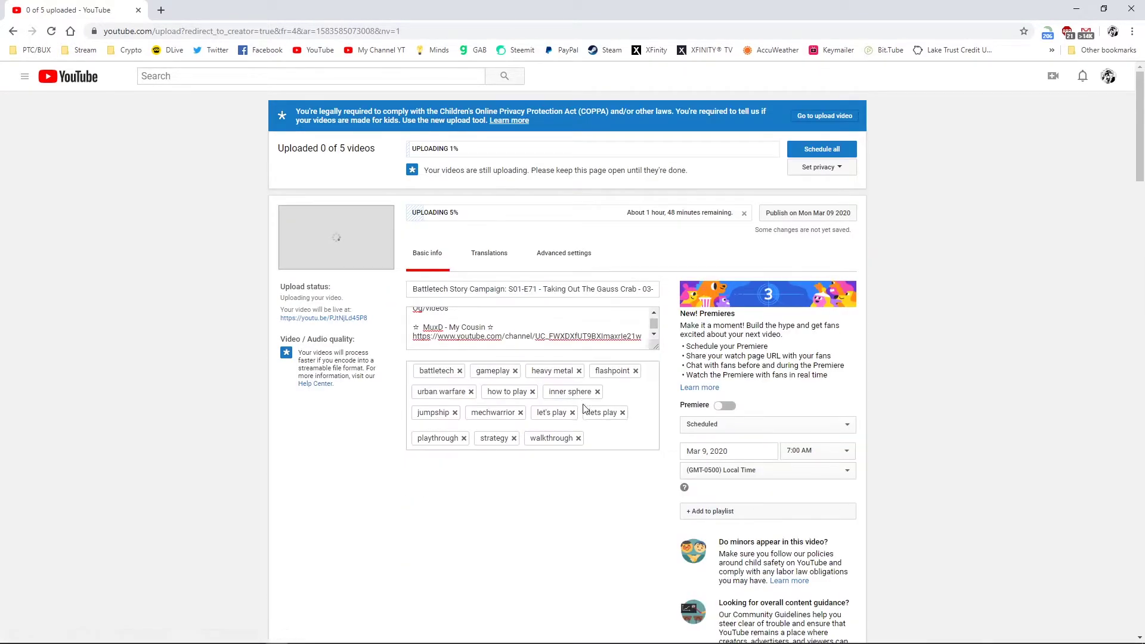
Add the image Battletech Heavy Metal 1080 from the Video Captures folder as E71's custom thumbnail.
scroll(598, 449, down, 4)
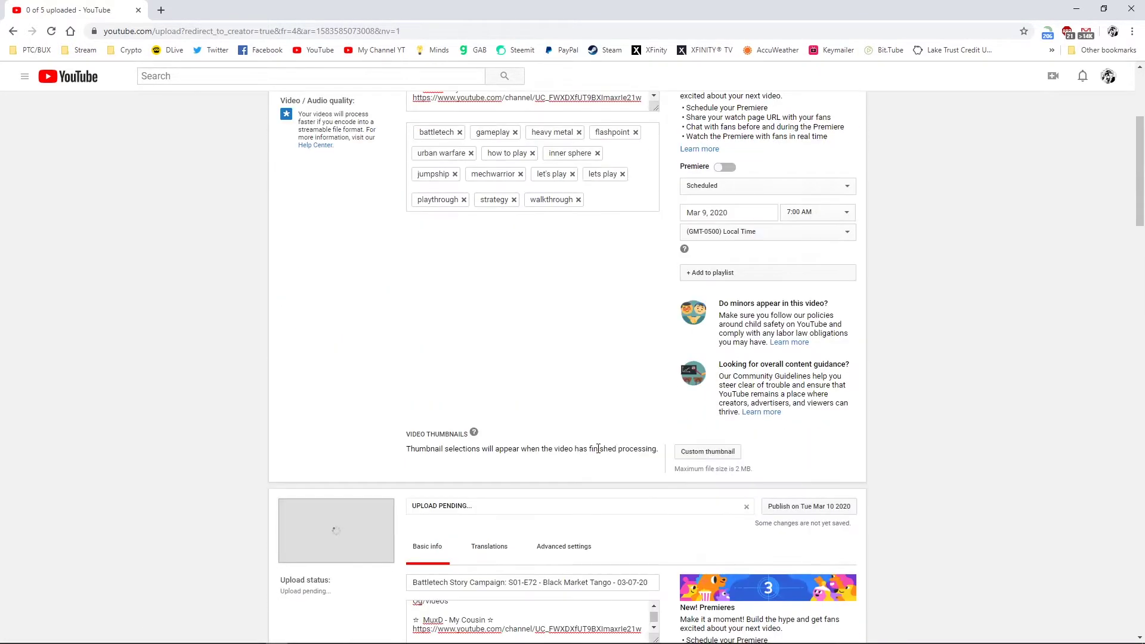
click(691, 456)
click(113, 29)
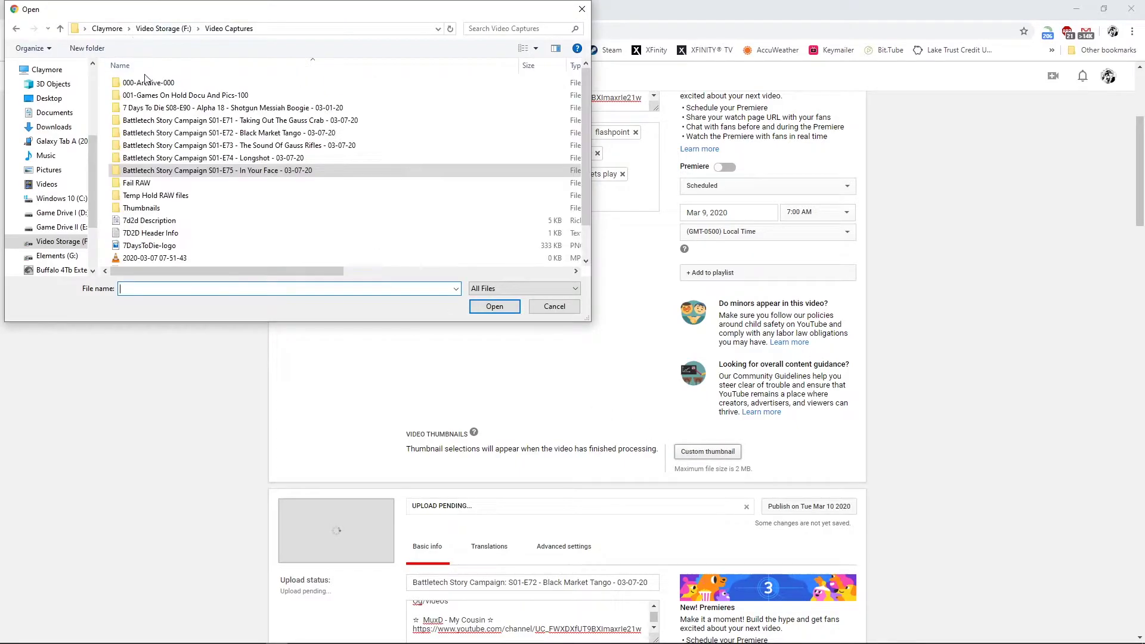
scroll(202, 242, down, 1)
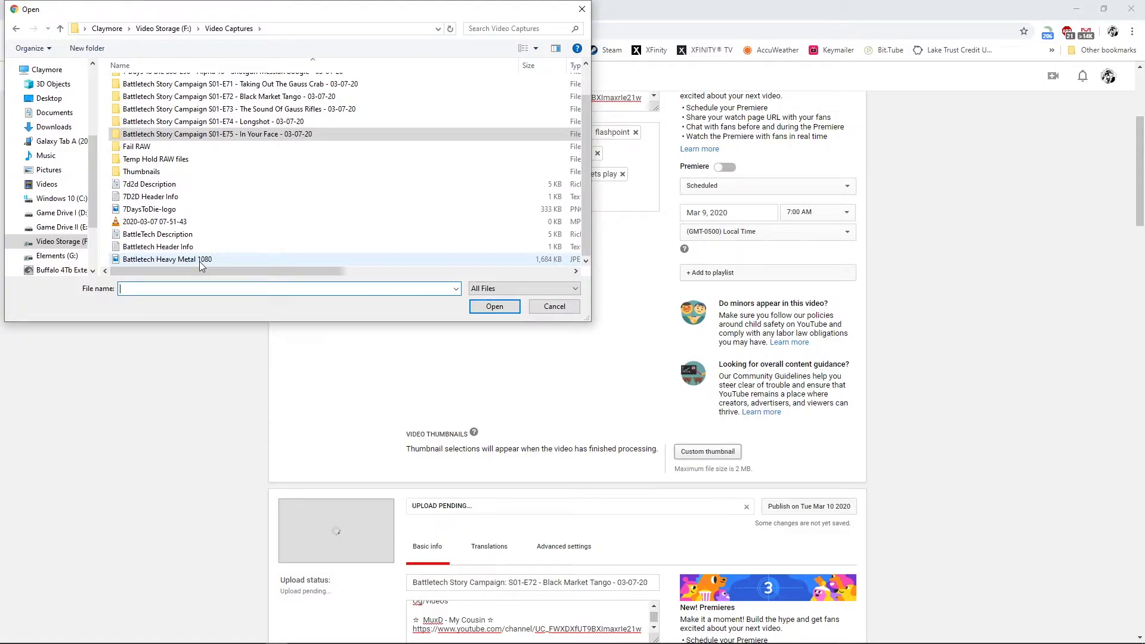
click(200, 262)
click(494, 307)
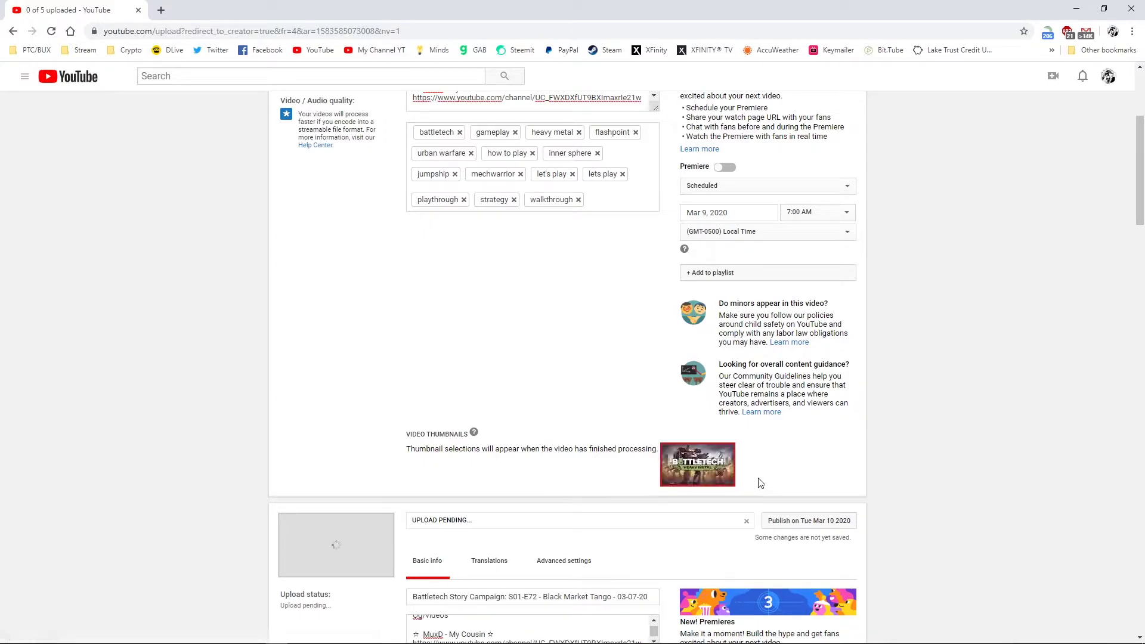
Review the upload status, basic info, schedule and thumbnail areas of all five episodes, E71 to E75.
scroll(570, 439, up, 3)
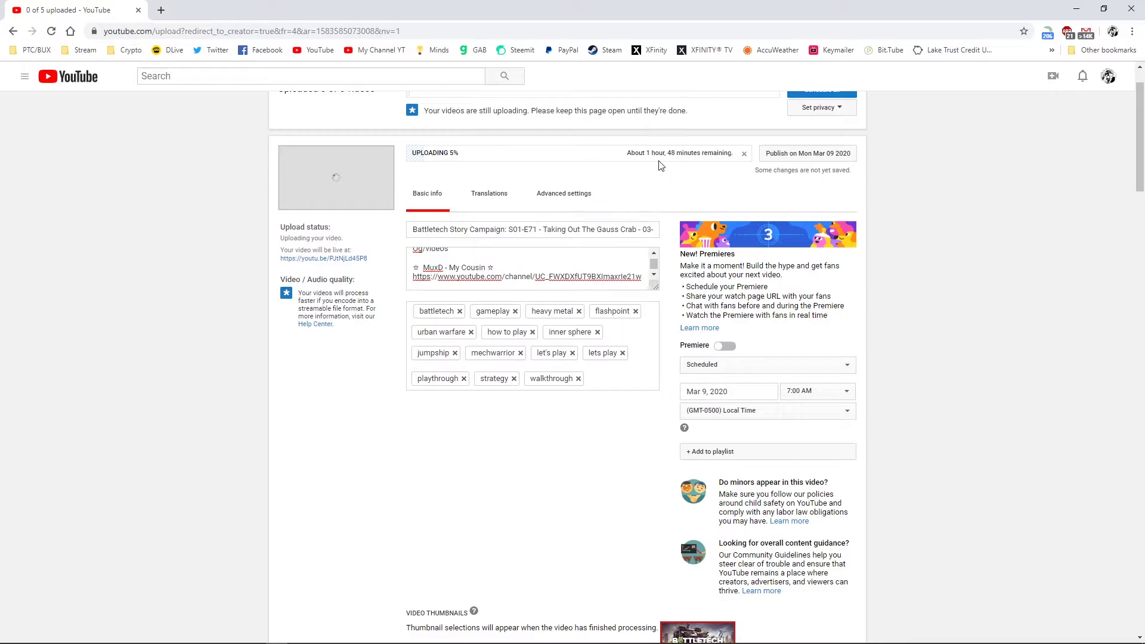
scroll(669, 163, down, 8)
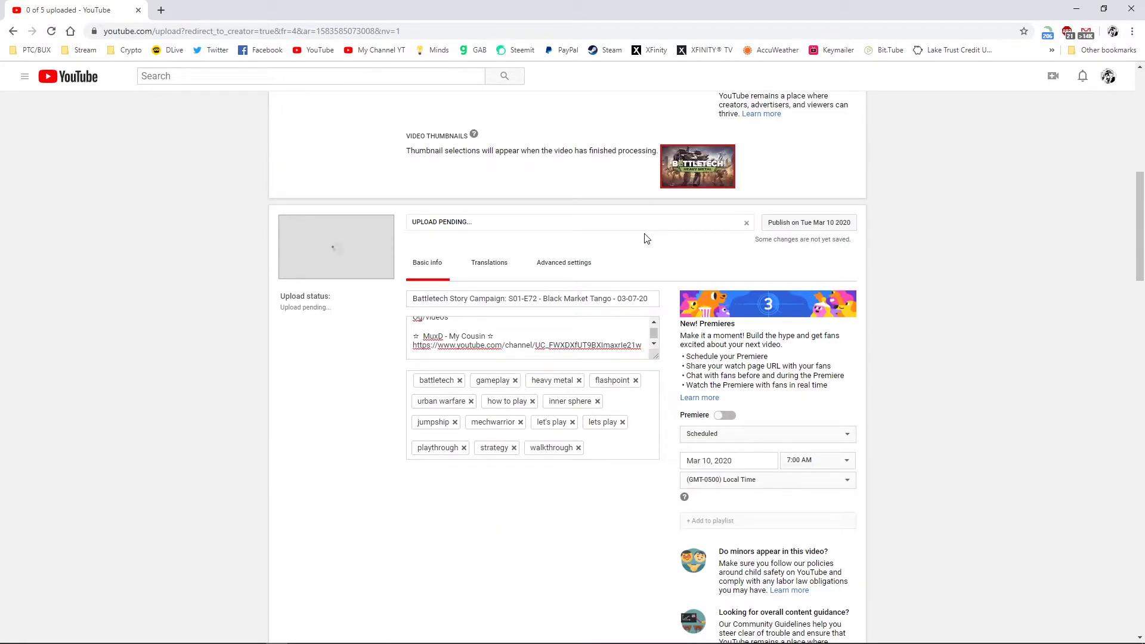
scroll(670, 245, down, 9)
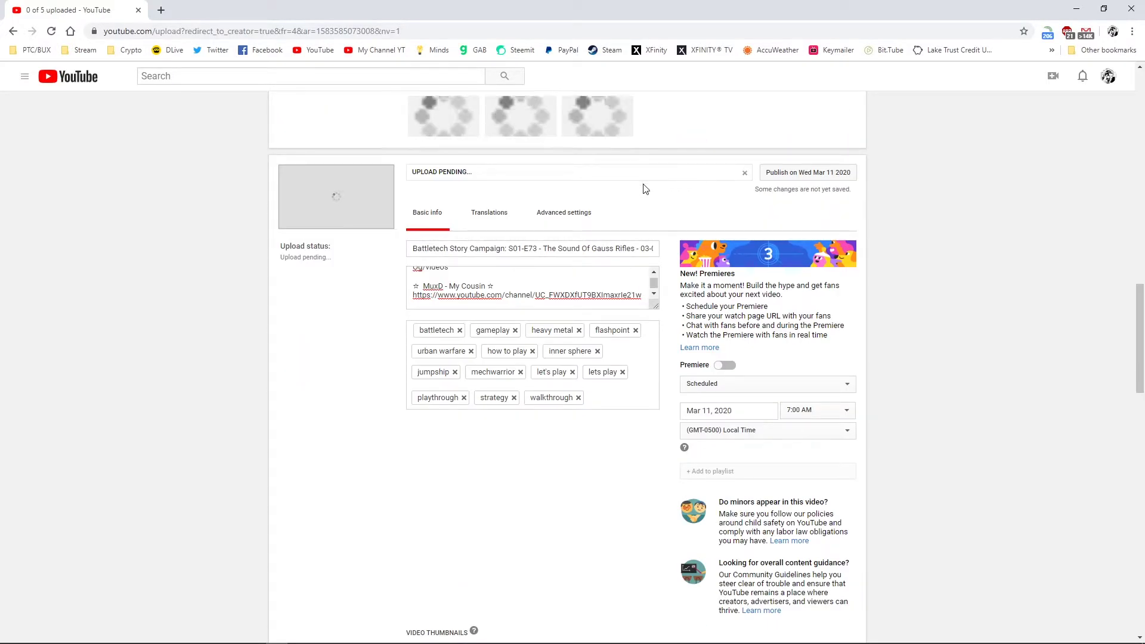
scroll(672, 336, down, 1)
scroll(671, 358, down, 13)
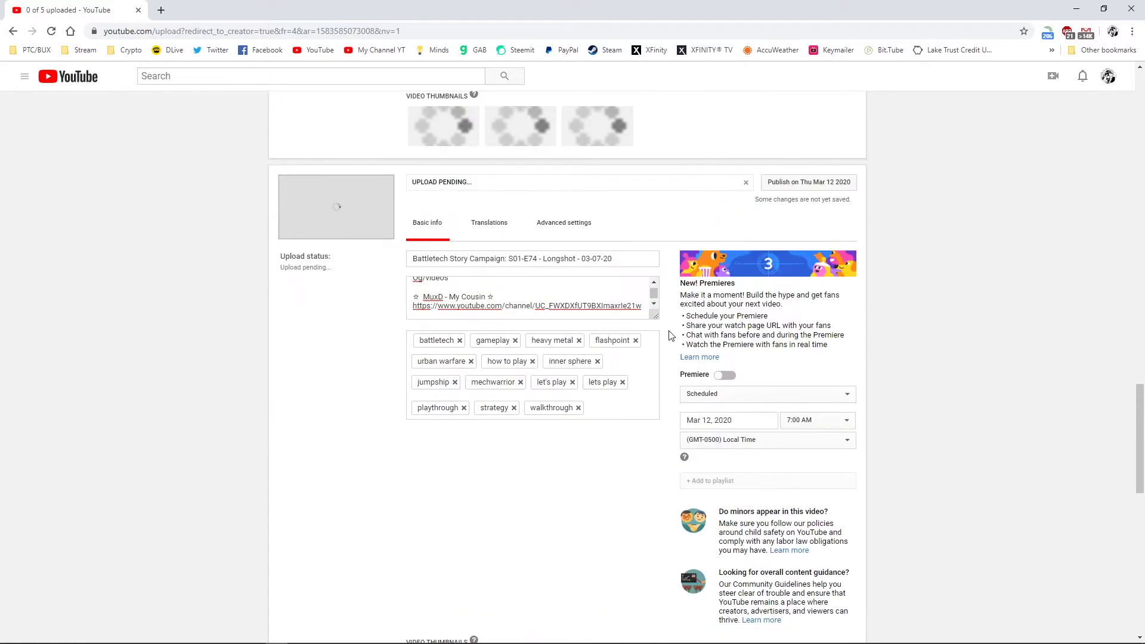
scroll(676, 467, down, 6)
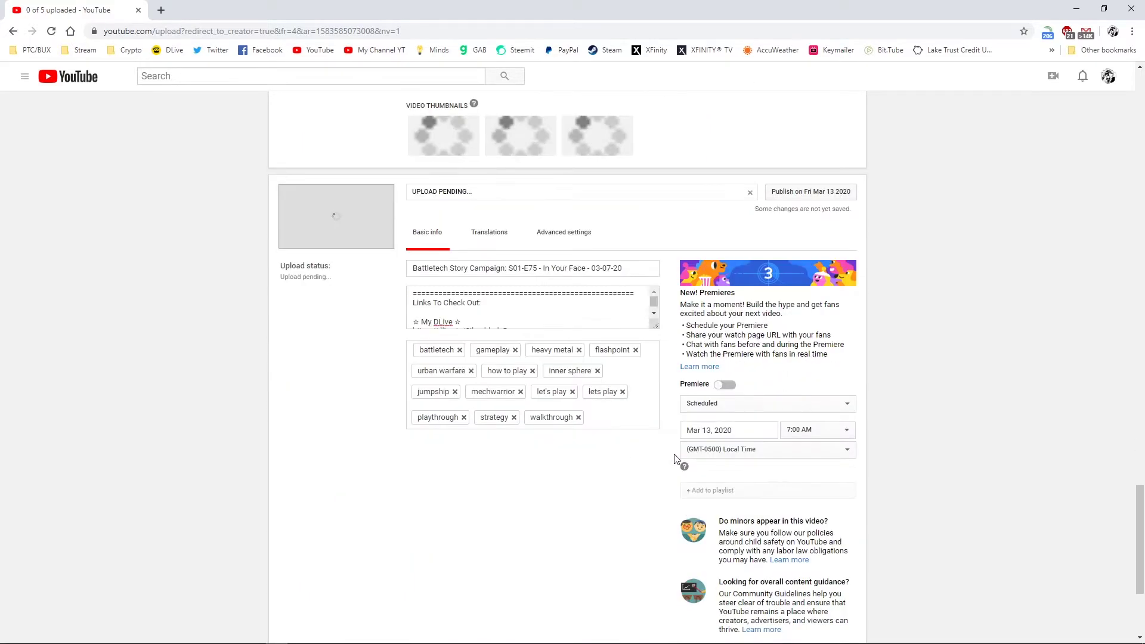
scroll(674, 459, up, 12)
scroll(674, 458, up, 20)
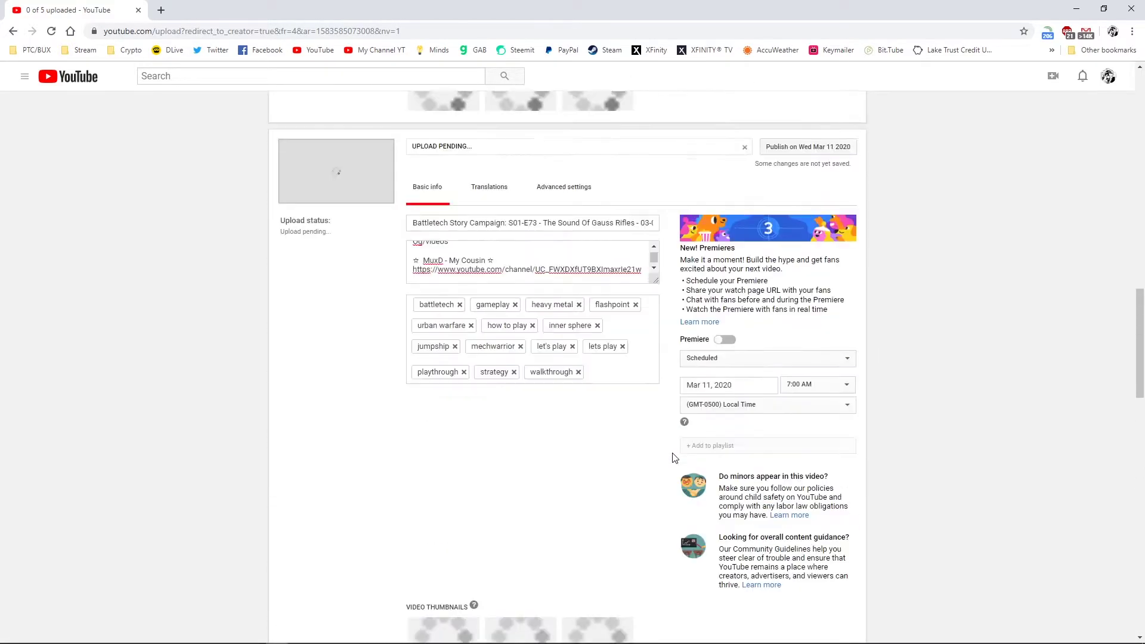
scroll(666, 455, up, 4)
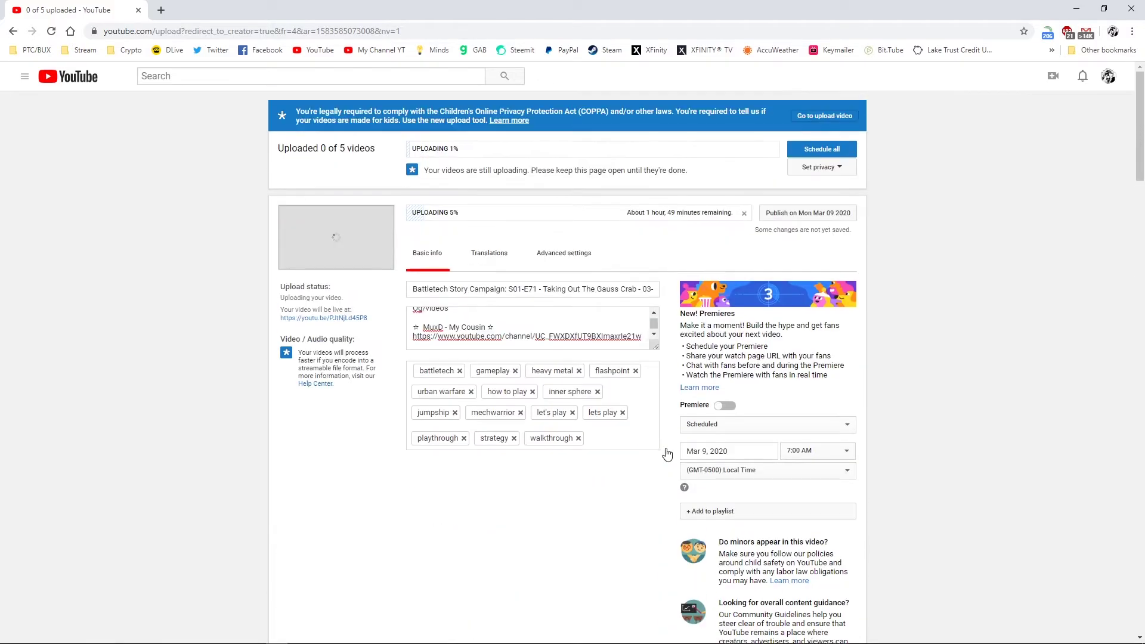
Switch to File Explorer and examine the raw recordings' file sizes in Temp Hold RAW files, widening the Size column to show them fully.
mouse_move(265, 636)
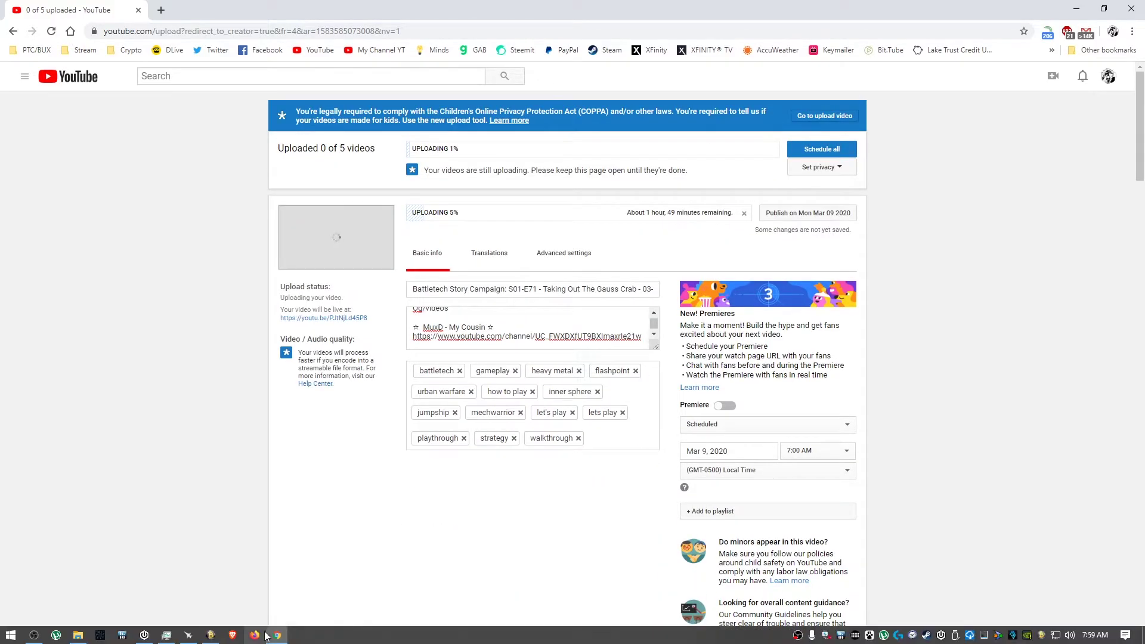
click(78, 634)
double_click(215, 241)
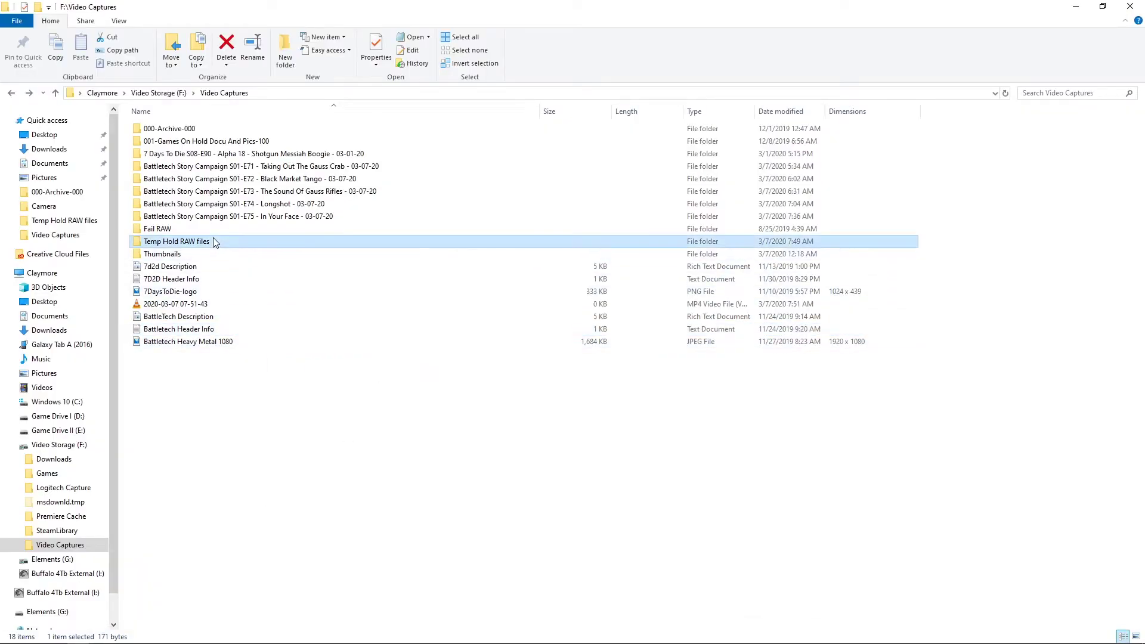
click(206, 130)
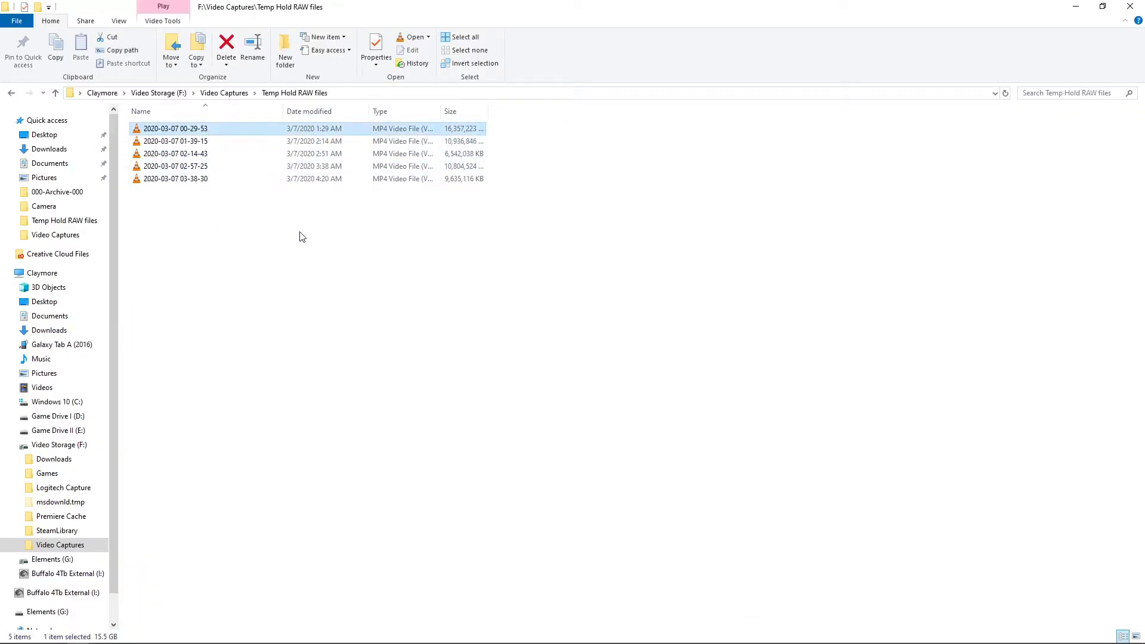
drag(488, 112, 512, 112)
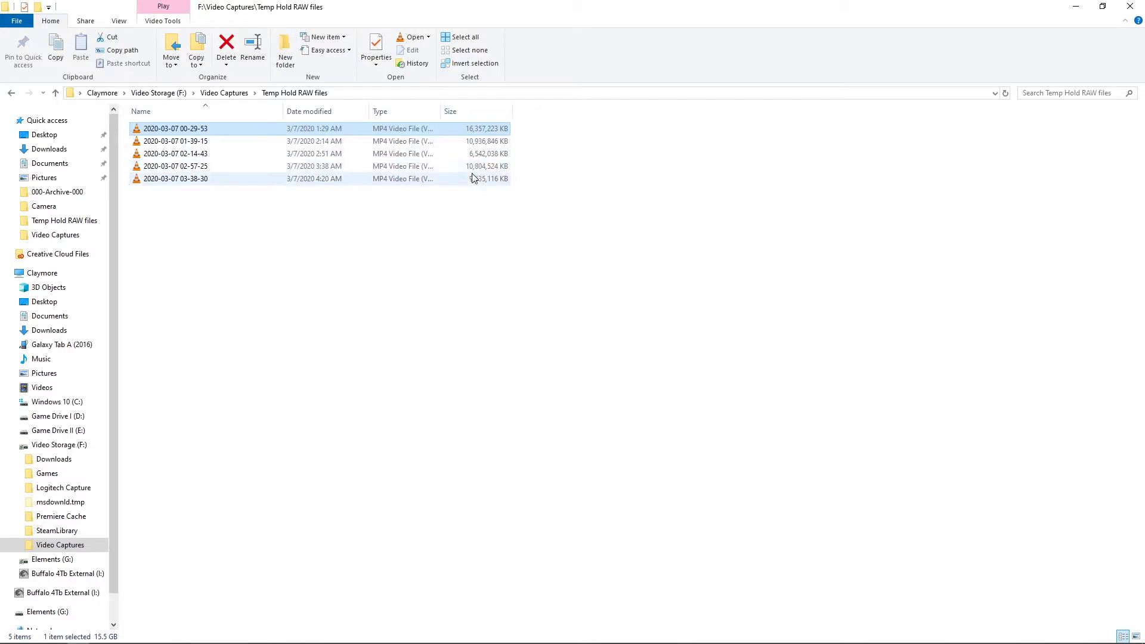
key(BackSpace)
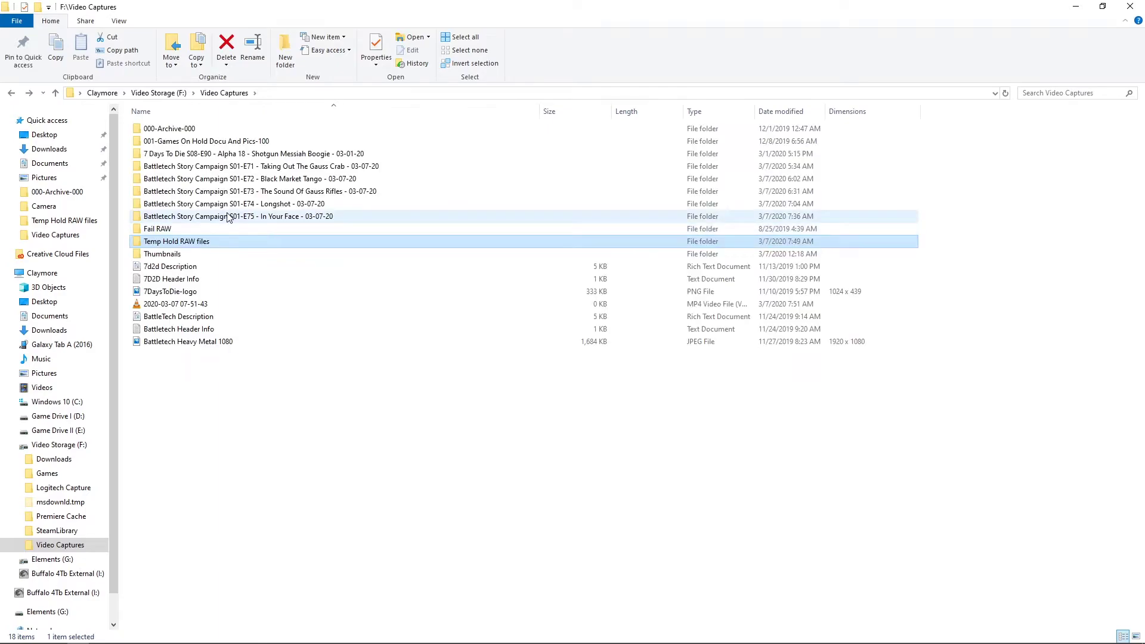
Check the file size and length of the rendered videos in the E71 and E72 episode folders.
double_click(240, 171)
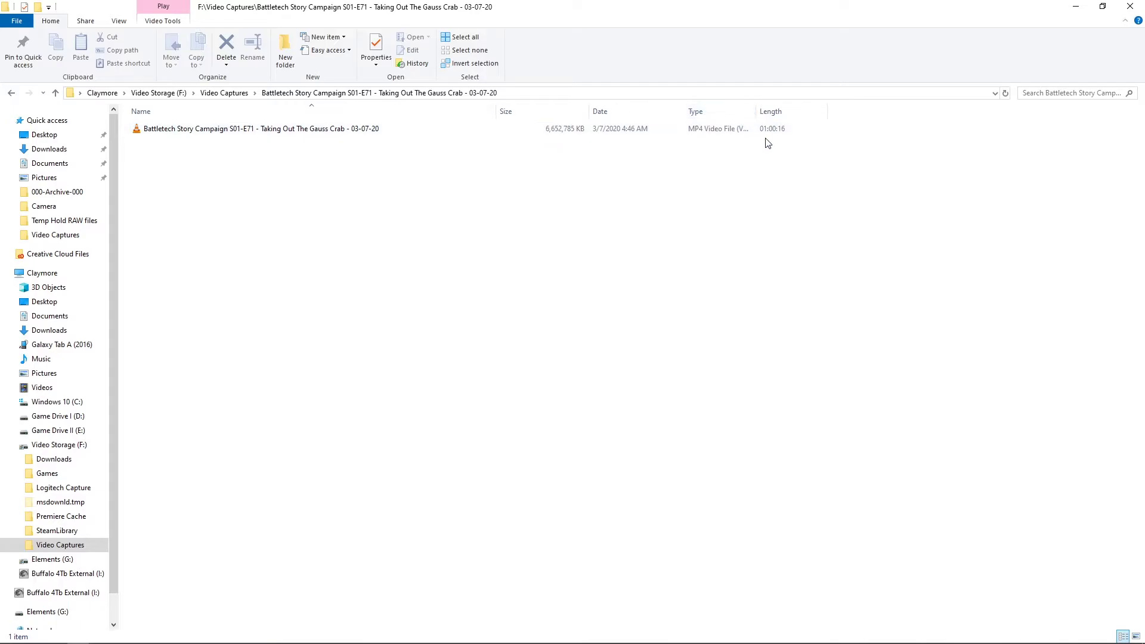
key(BackSpace)
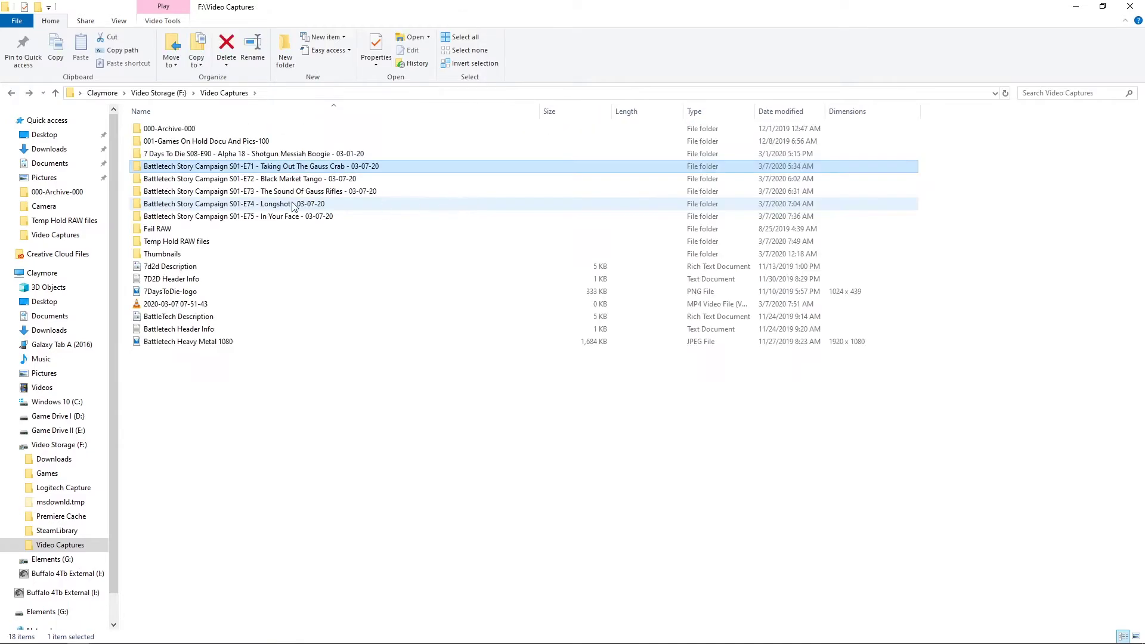
double_click(304, 178)
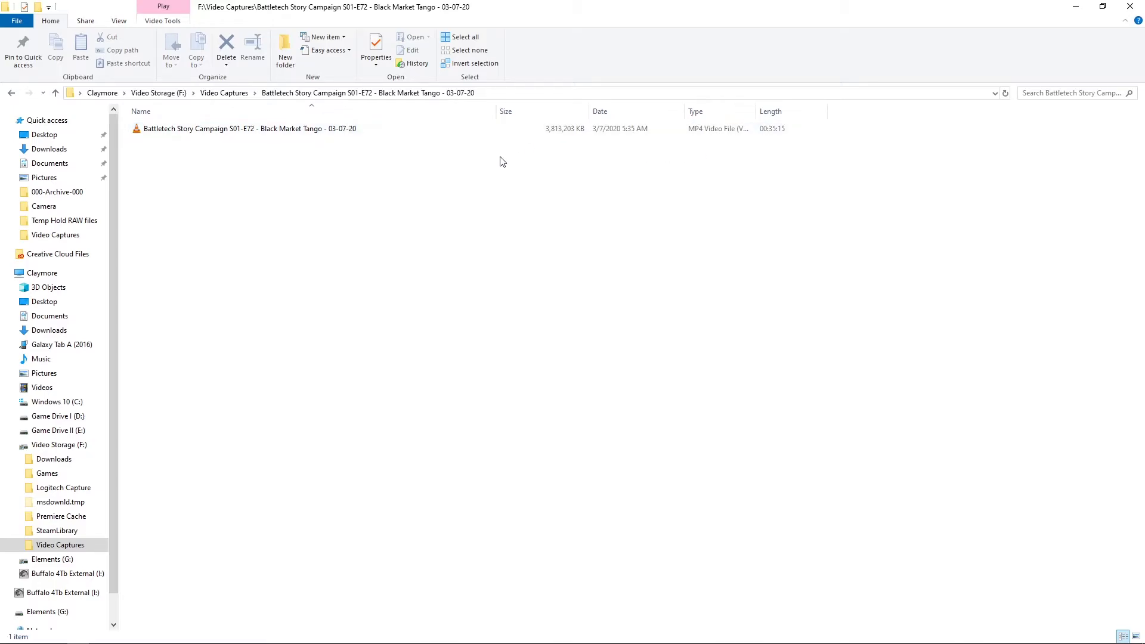
key(BackSpace)
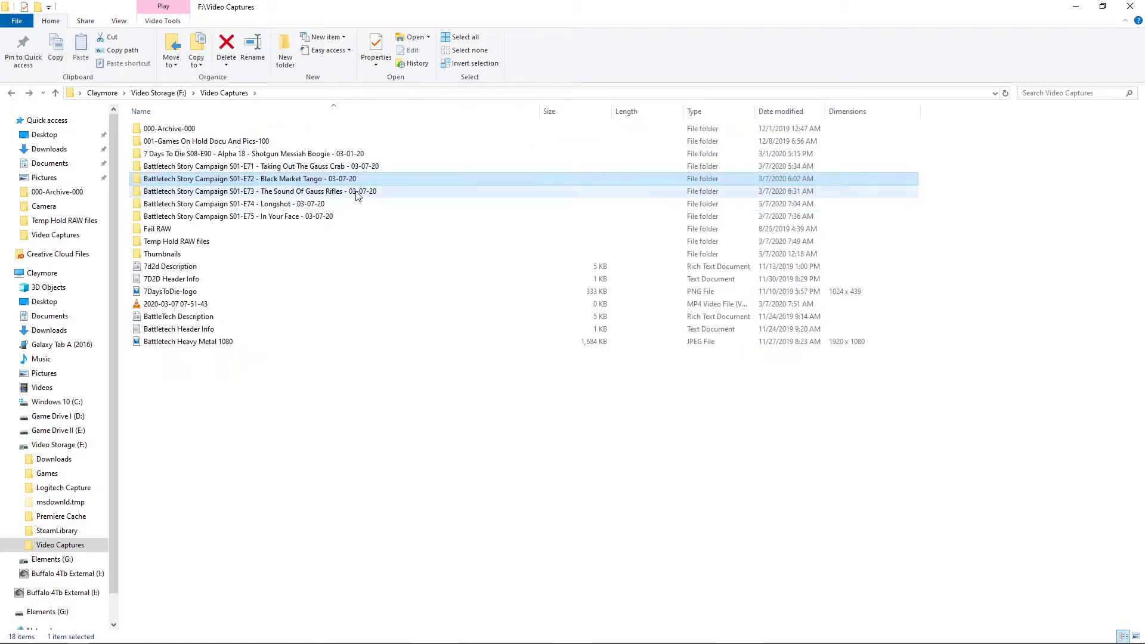
Check the rendered video in the E73 episode folder and view the Logitech Capture folder, ending back in Video Captures.
double_click(357, 192)
key(BackSpace)
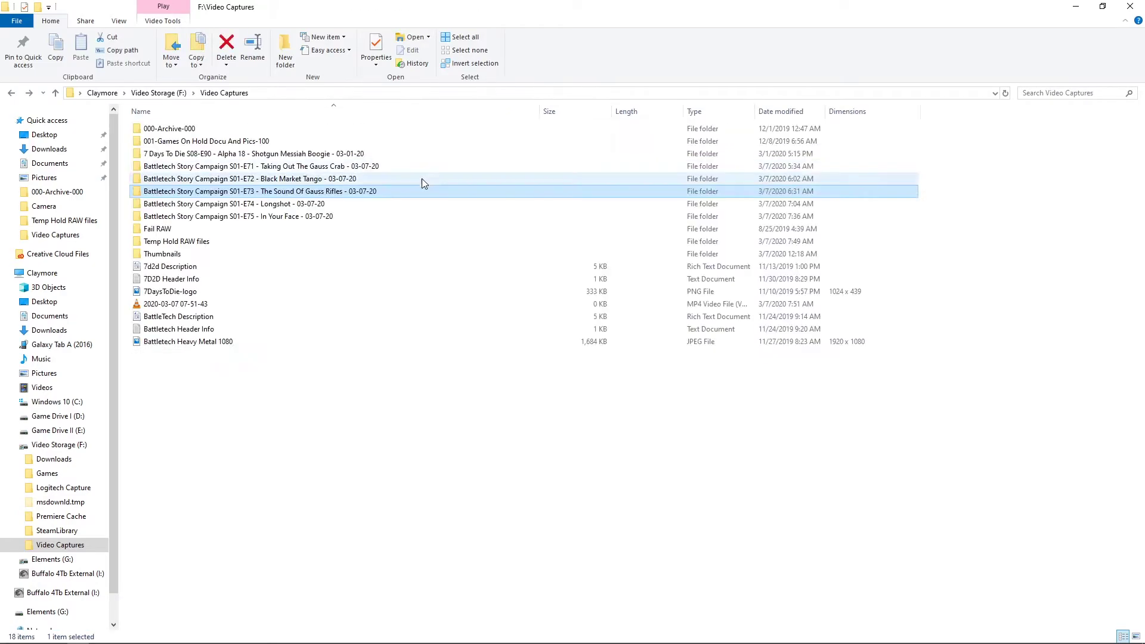
double_click(238, 224)
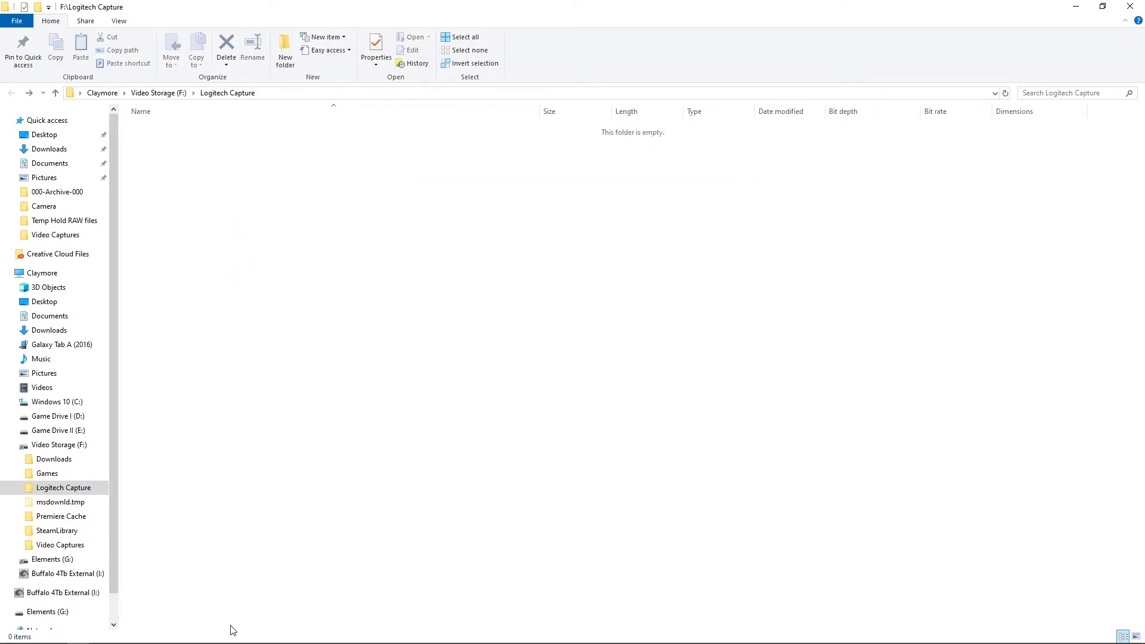
key(BackSpace)
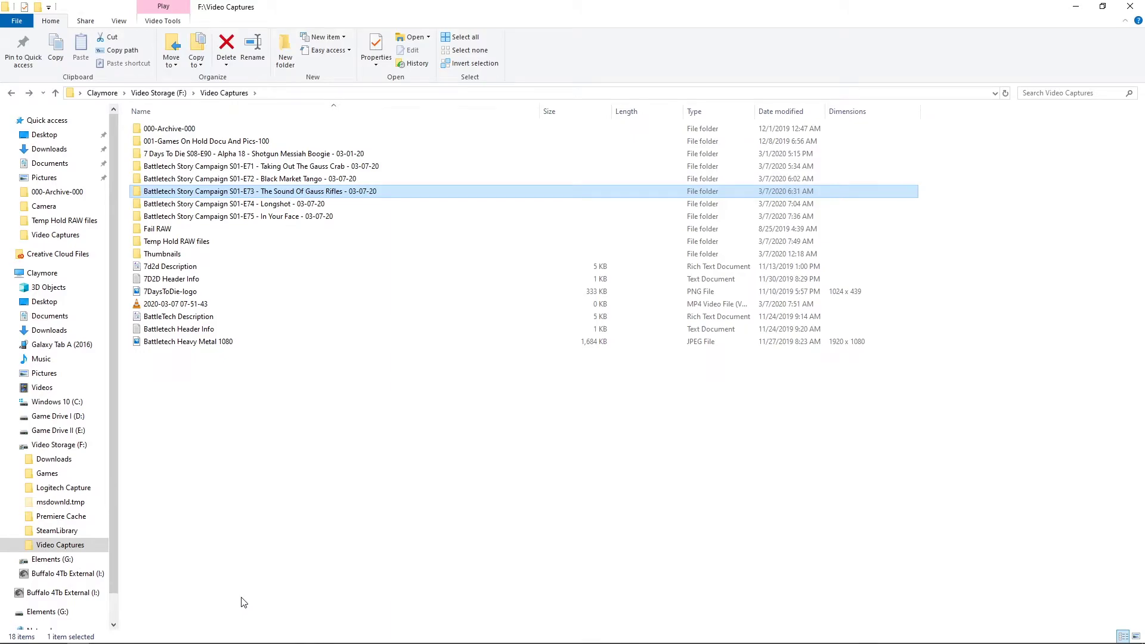
Switch to Chrome, open the own YouTube channel in a new tab and bring up the new YouTube Studio video upload dialog.
key(alt+Tab)
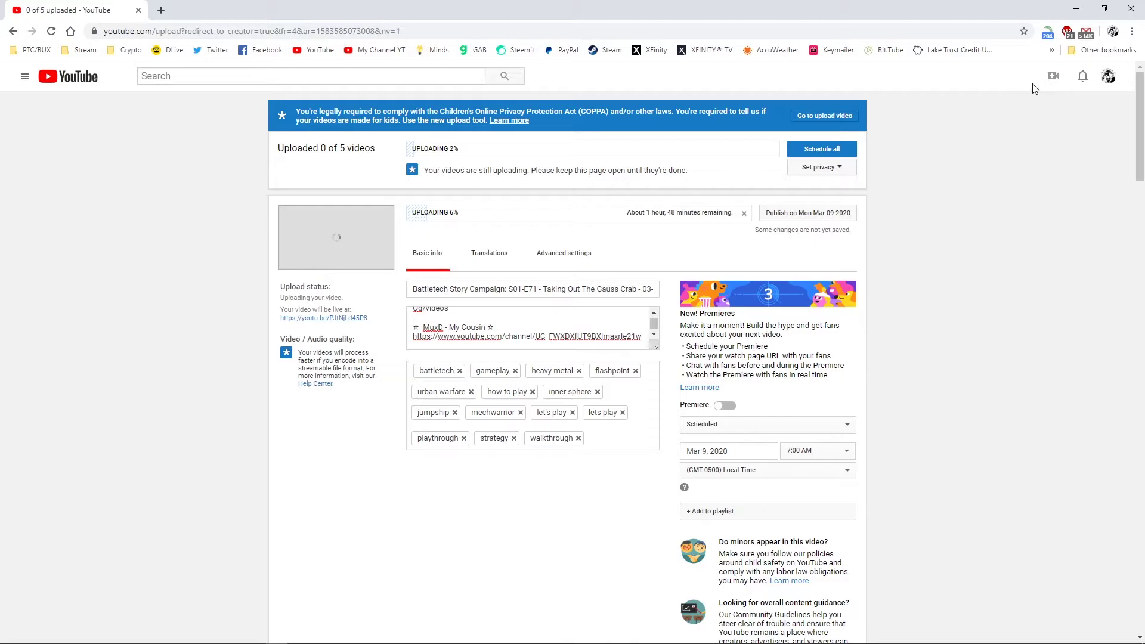
middle_click(369, 51)
click(192, 6)
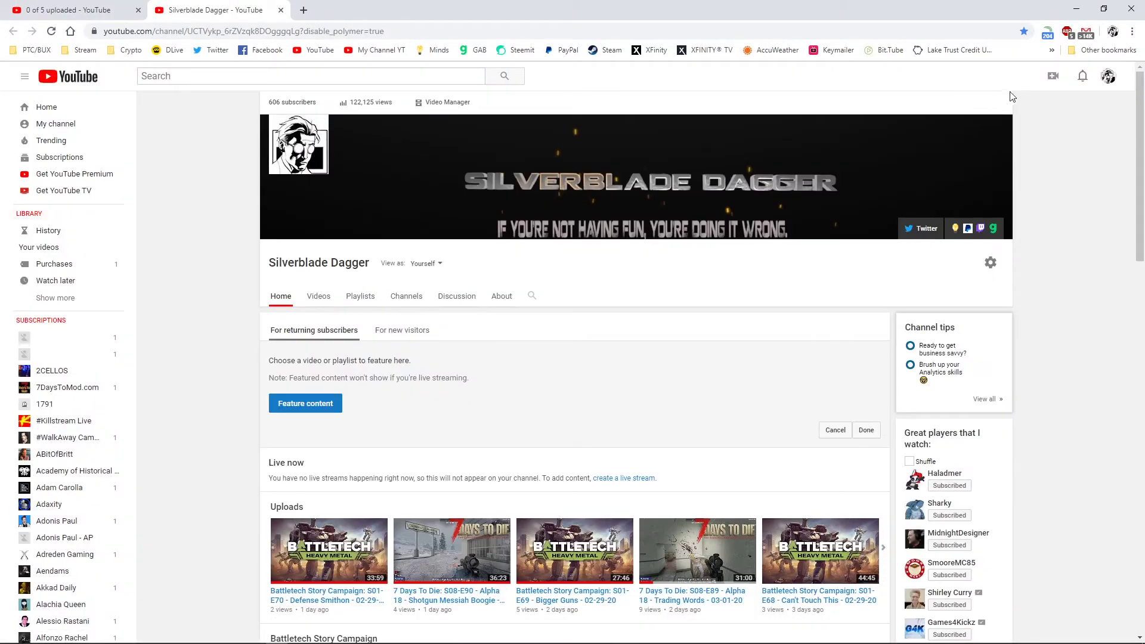
click(1049, 80)
click(1008, 109)
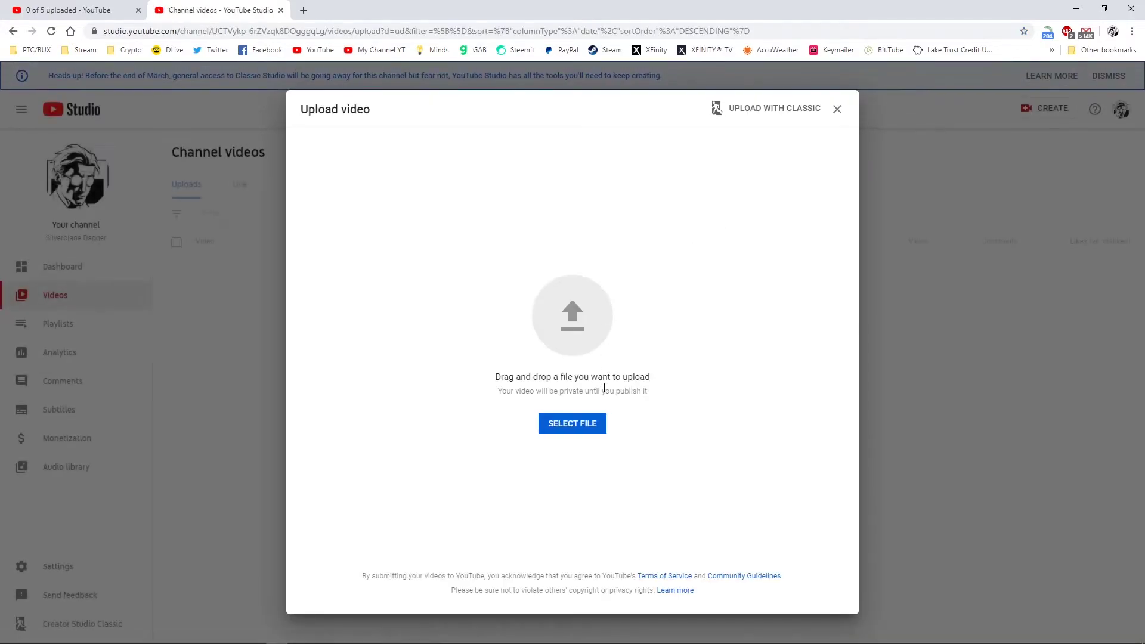
View the new uploader's file selection without choosing a file, and compare its upload dialog with the classic upload page.
click(570, 424)
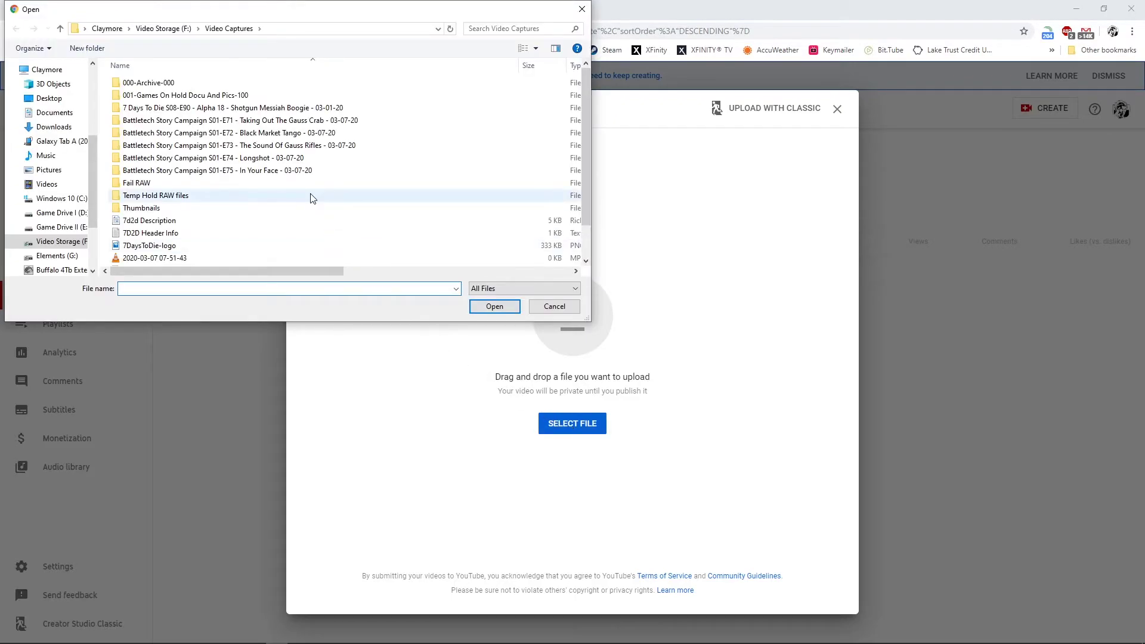
click(554, 307)
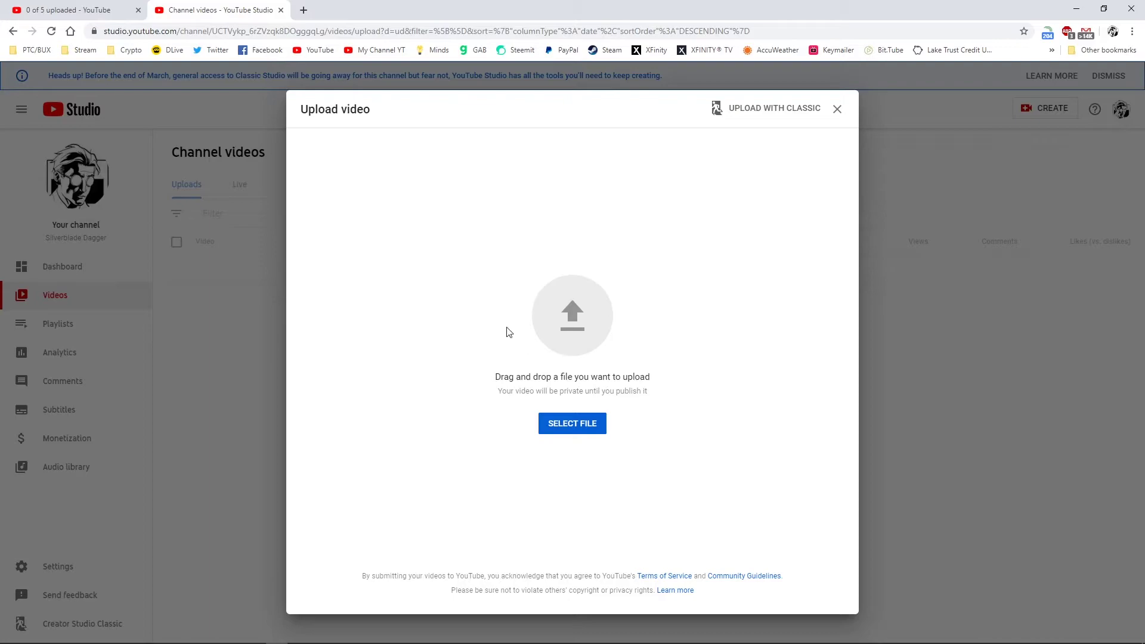
click(105, 7)
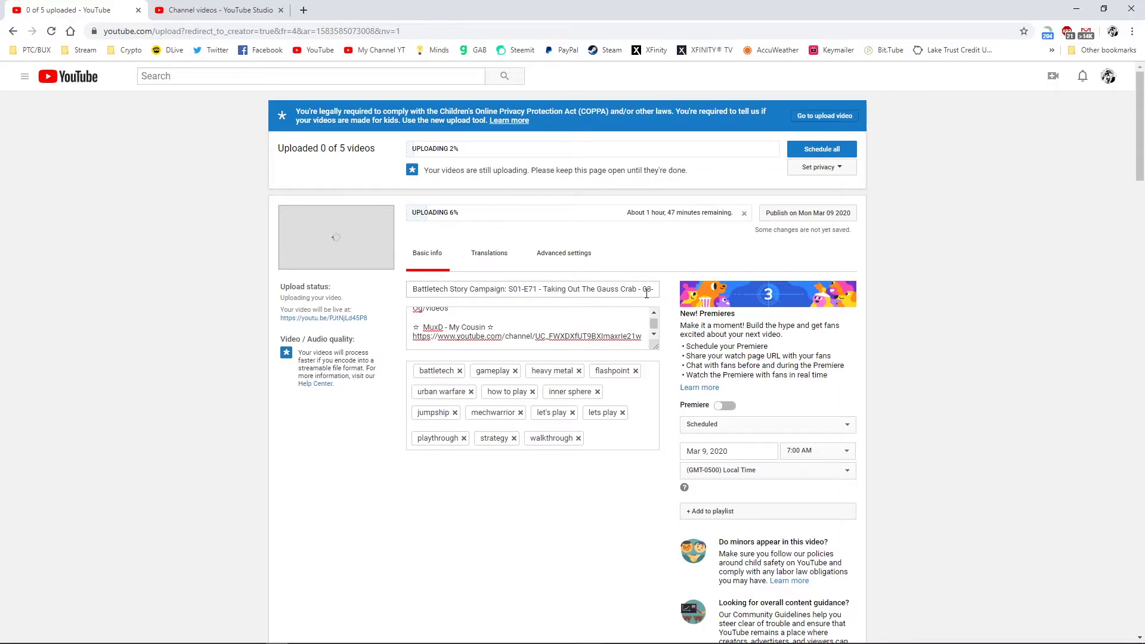
click(237, 10)
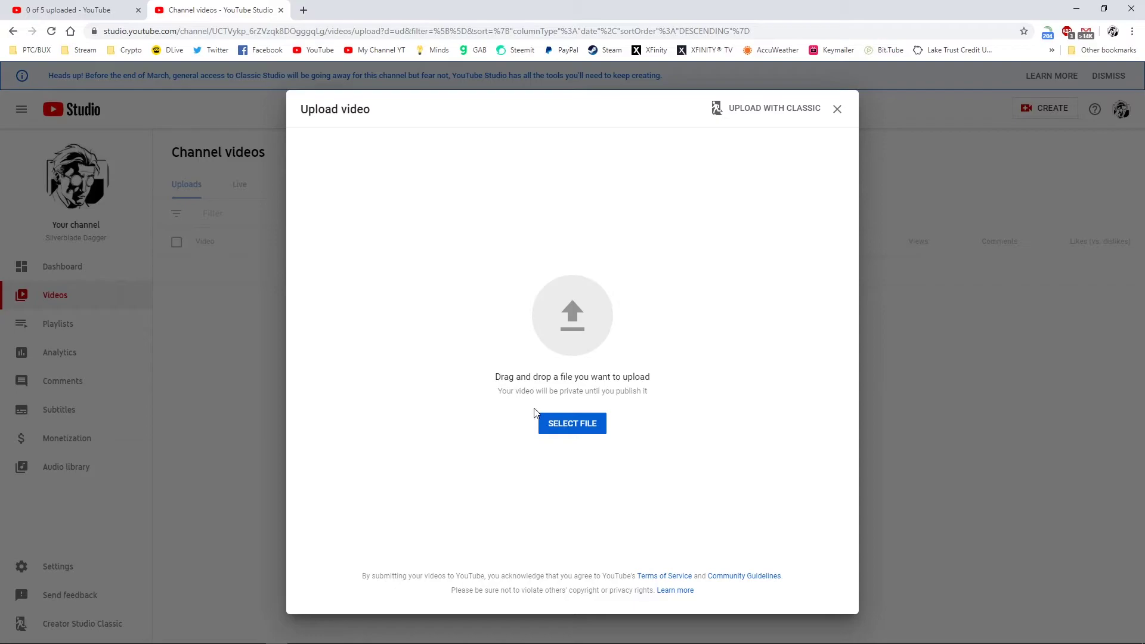
click(88, 6)
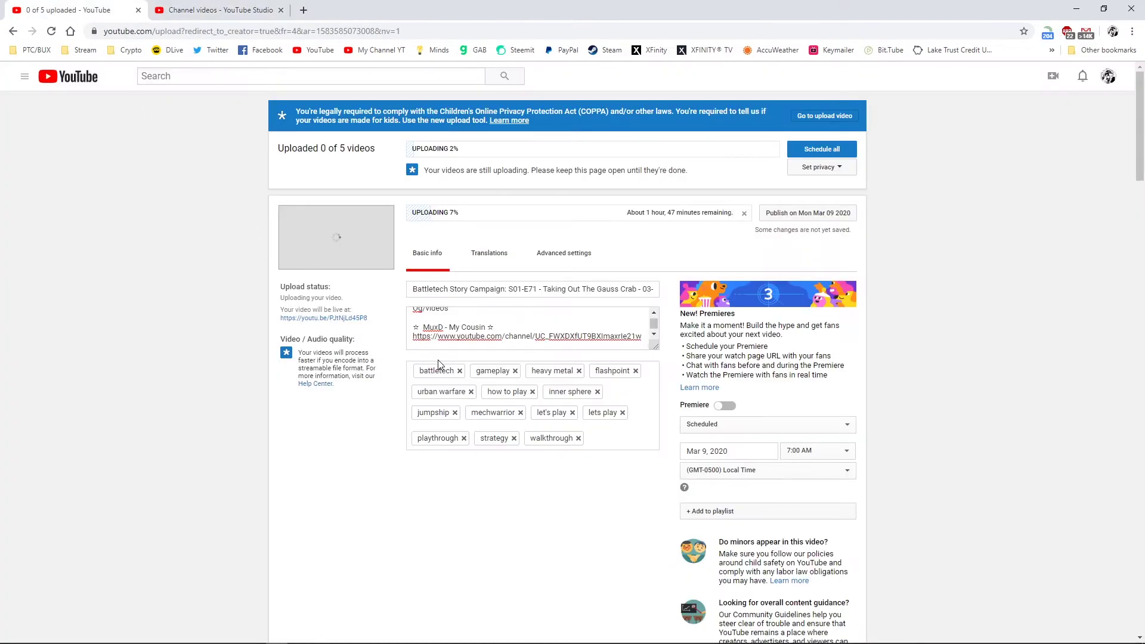
Check E71's advanced settings and basic info on the classic page, and close the YouTube Studio tab.
click(572, 248)
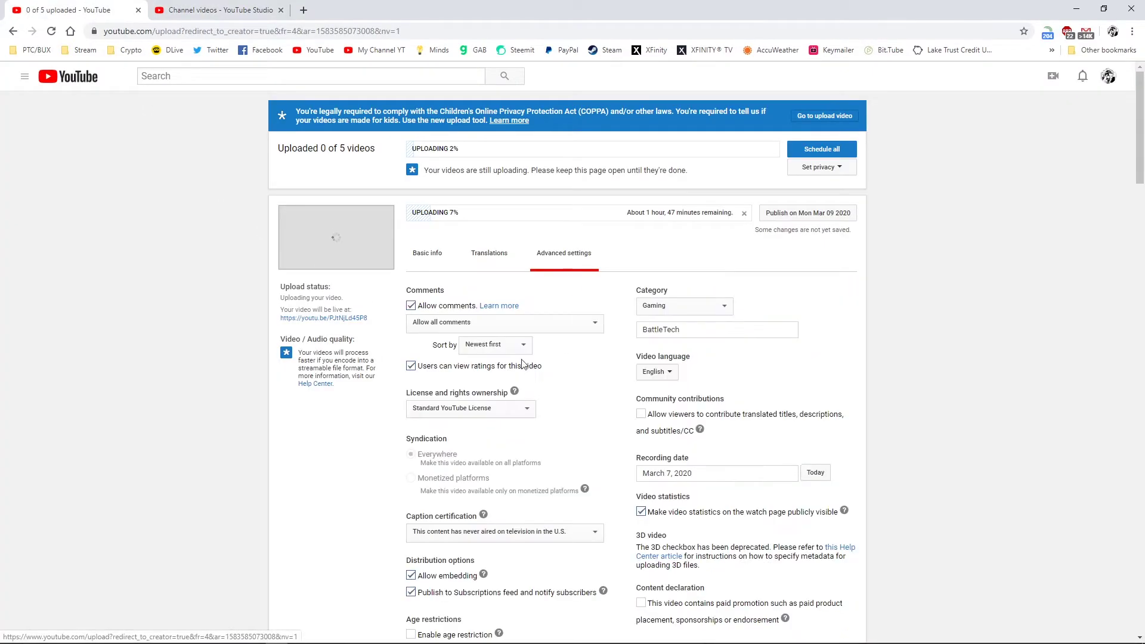
click(434, 253)
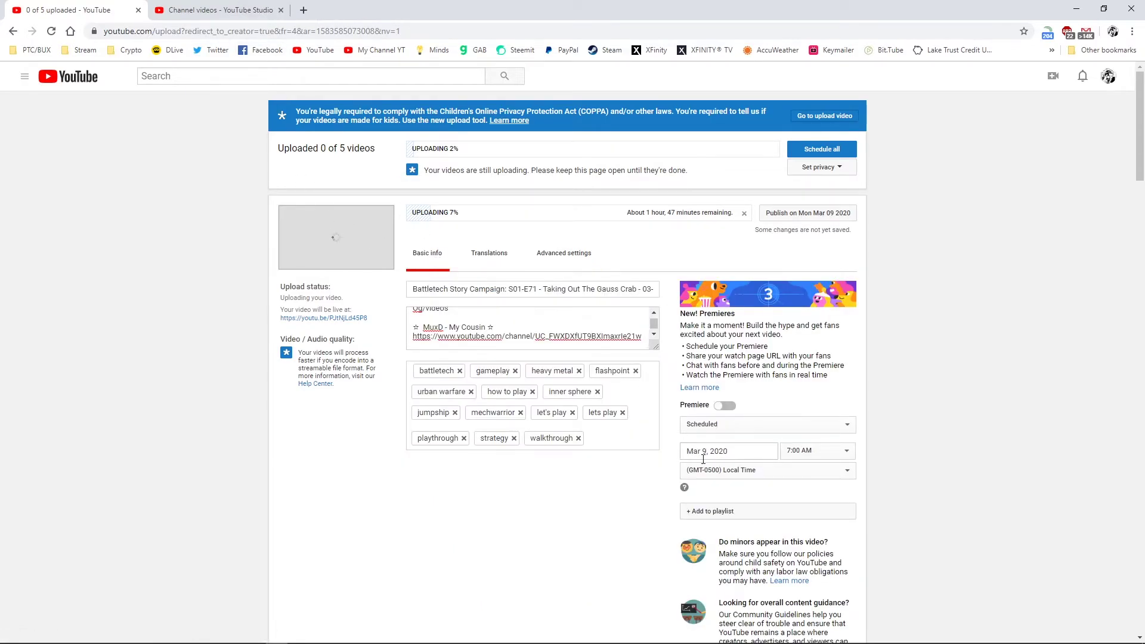
click(238, 8)
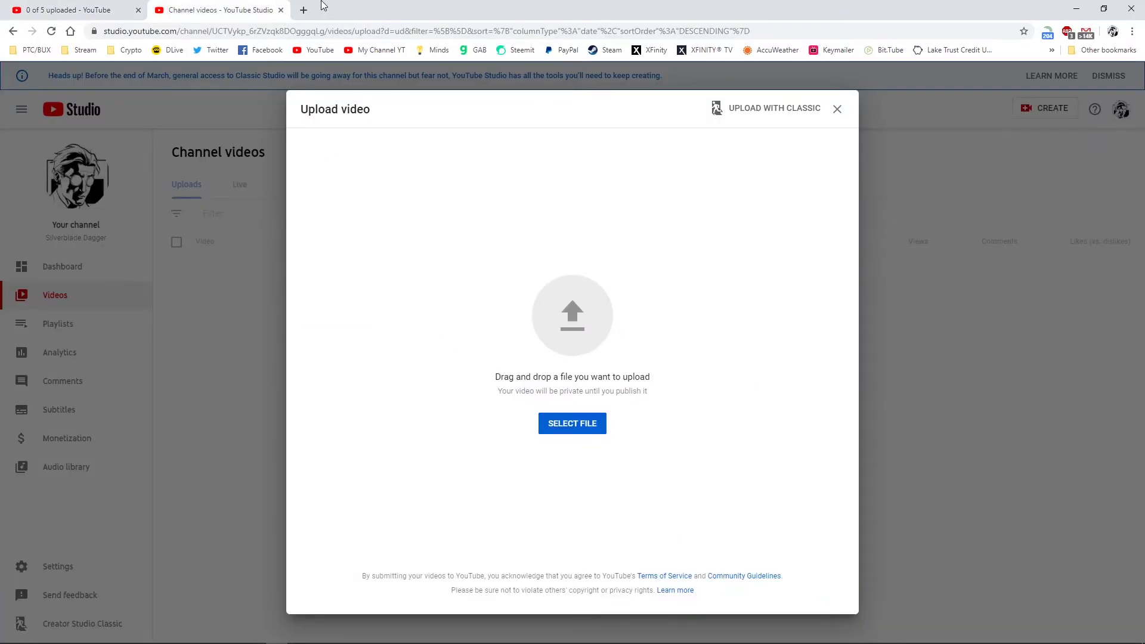
click(280, 9)
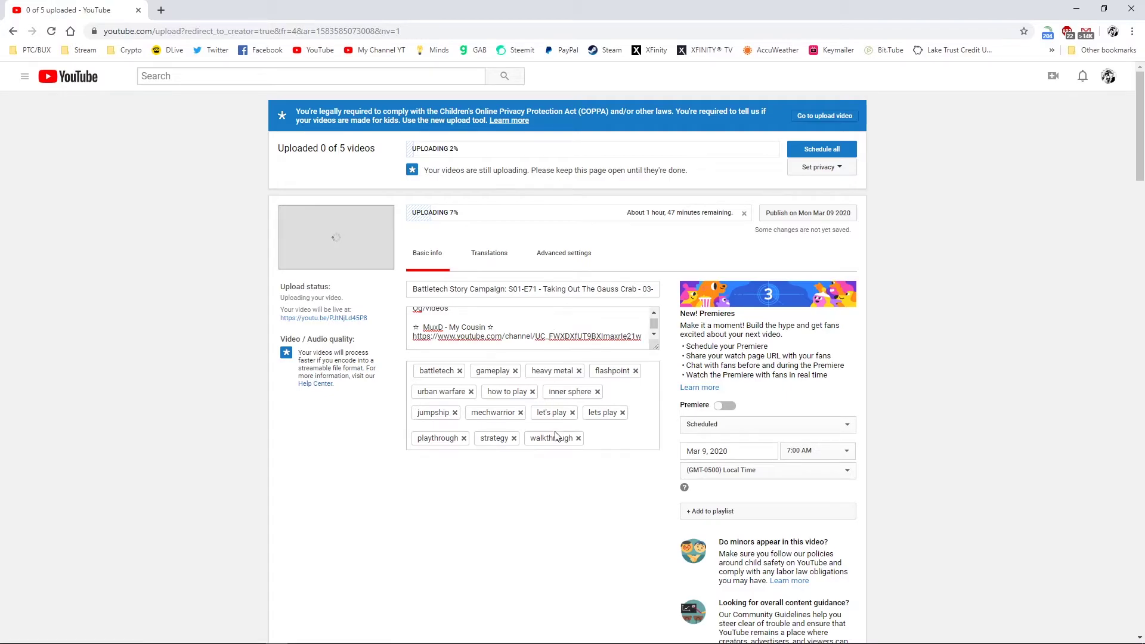
Look through the queued uploads down to the option for adding more videos at the end of the classic upload page.
scroll(555, 434, down, 15)
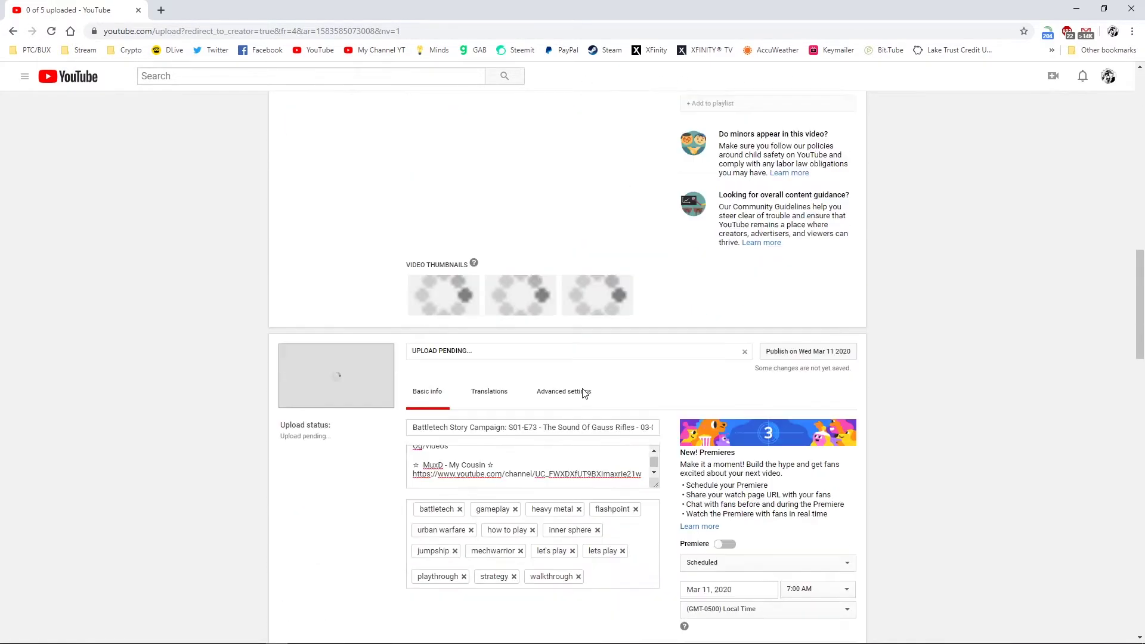
scroll(585, 394, down, 2)
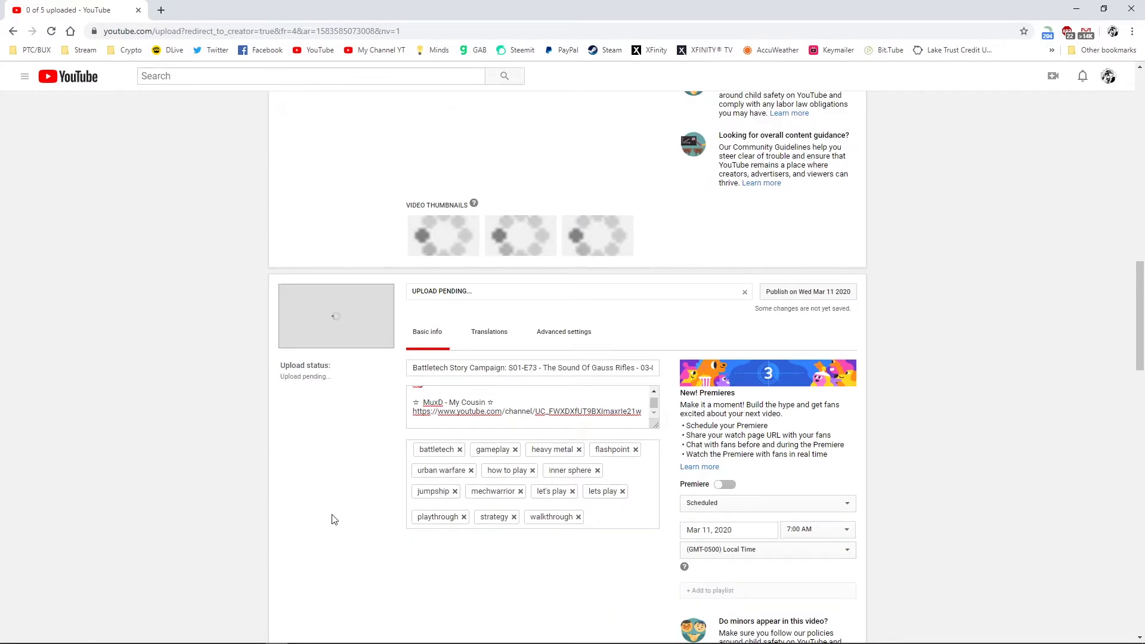
scroll(350, 519, down, 3)
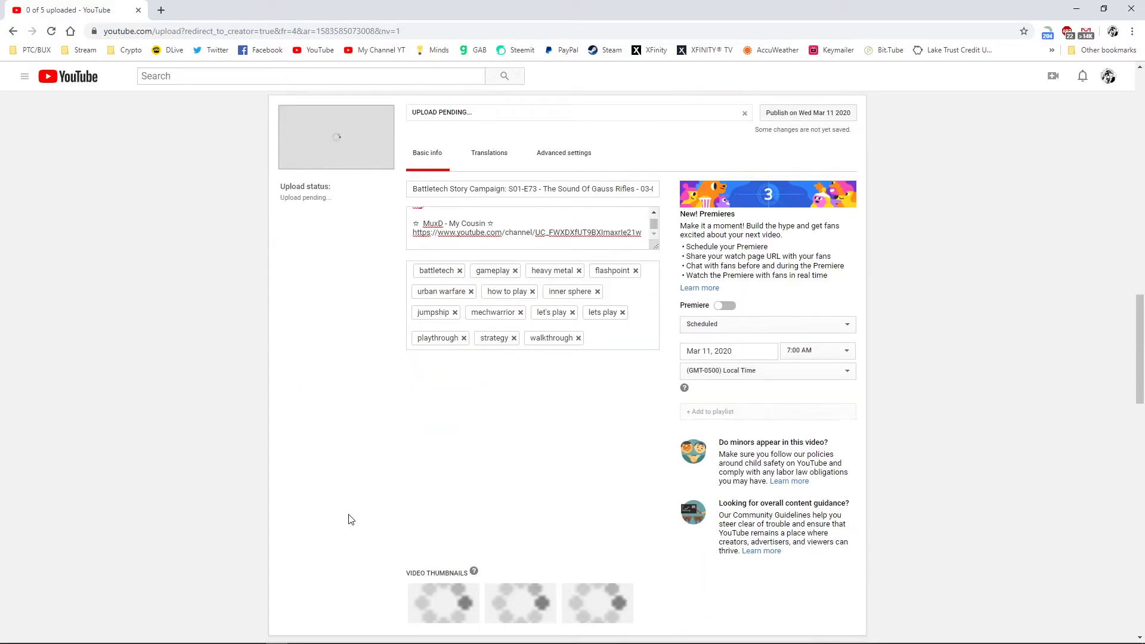
scroll(351, 519, down, 20)
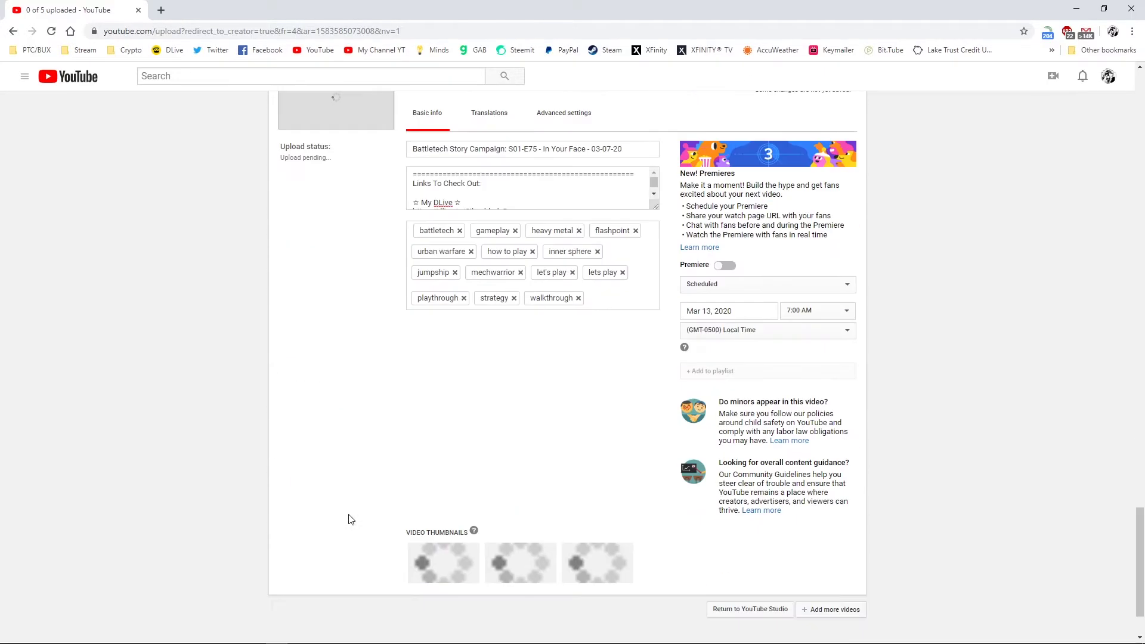
scroll(351, 520, down, 2)
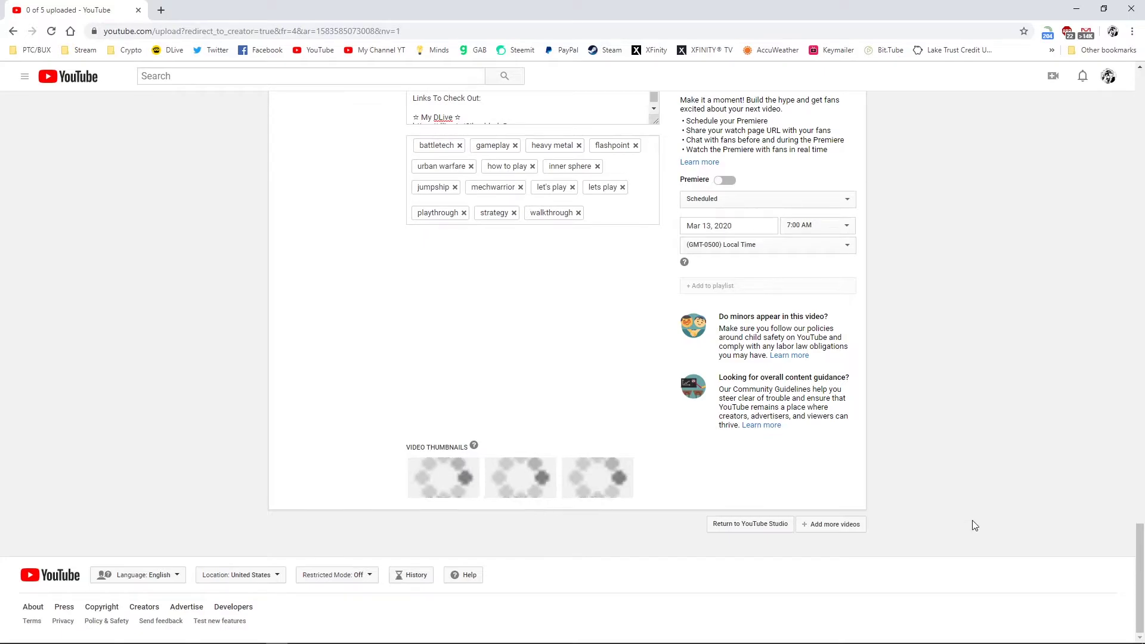
scroll(972, 527, up, 3)
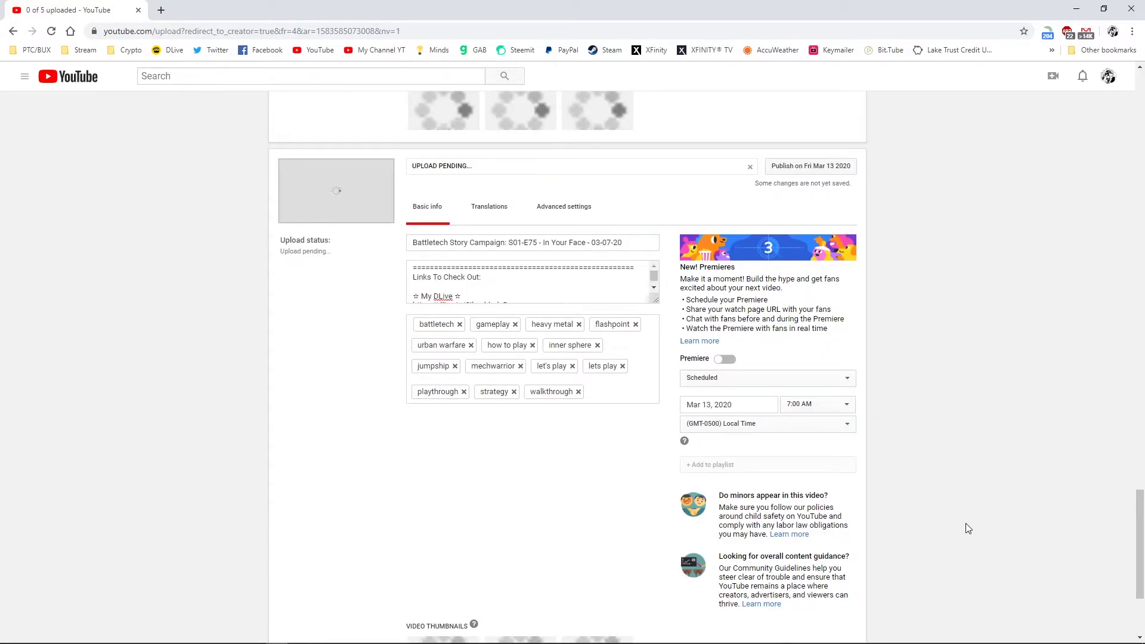
scroll(962, 532, down, 3)
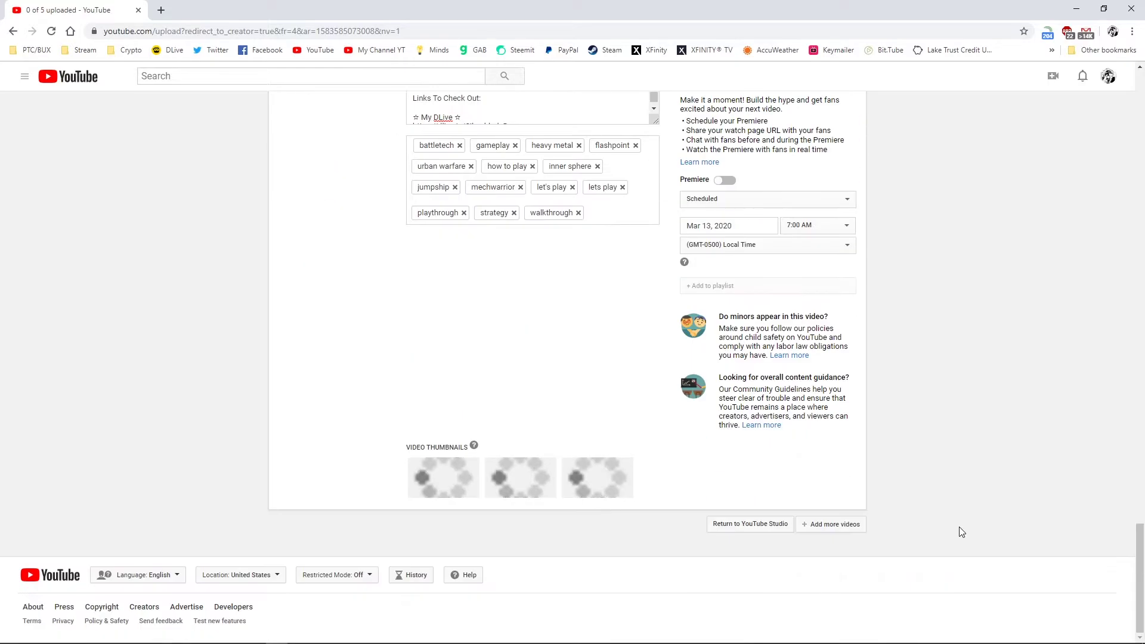
scroll(961, 532, down, 5)
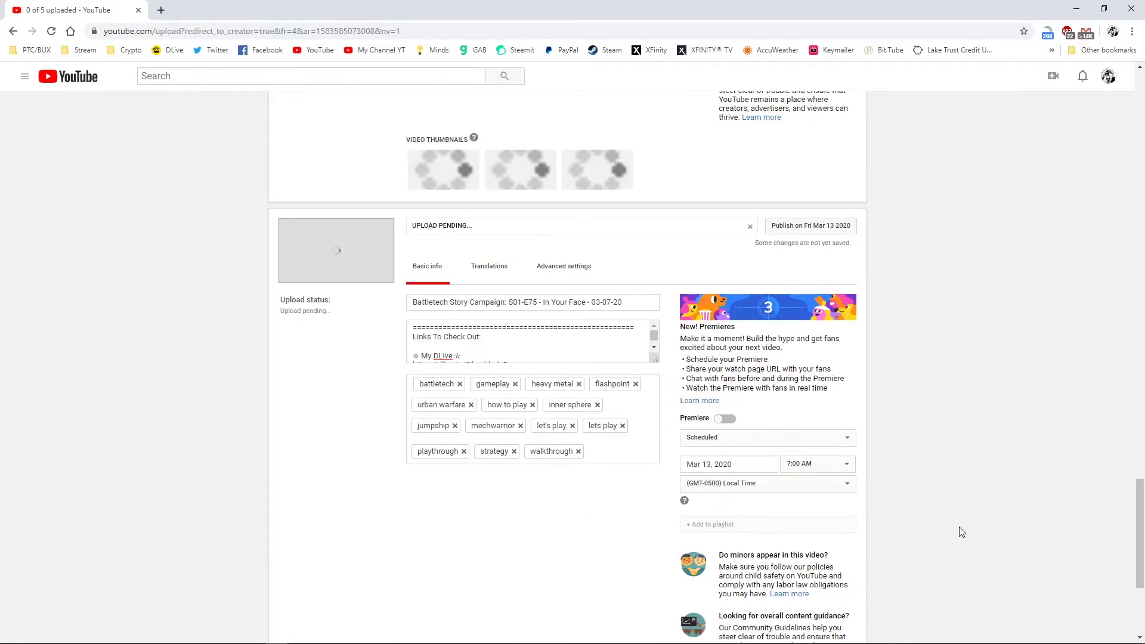
scroll(962, 532, up, 3)
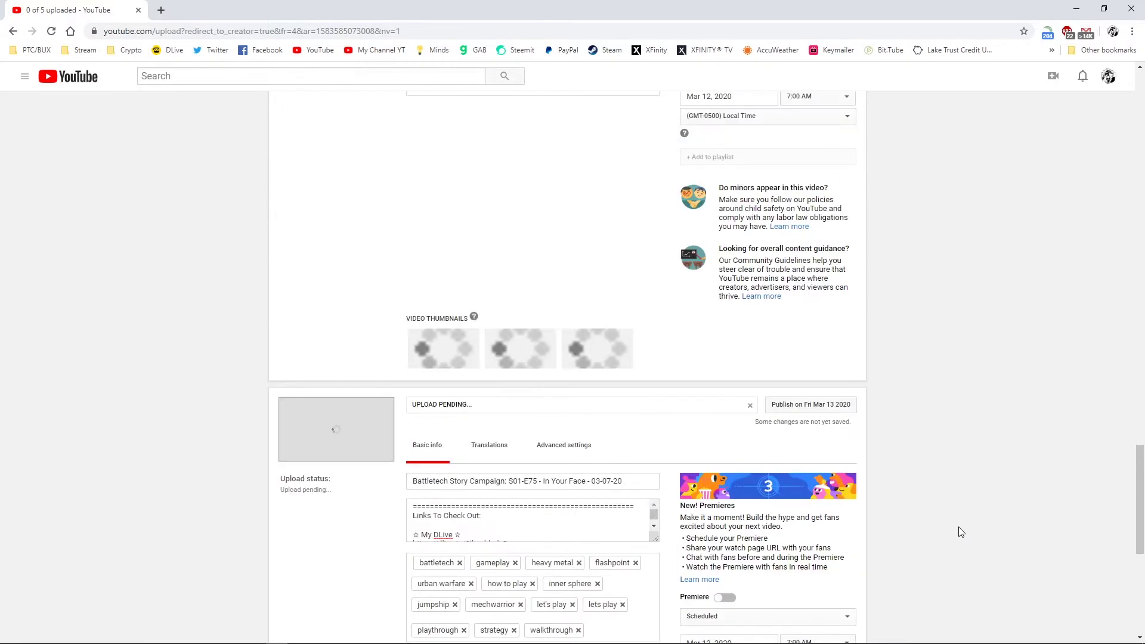
scroll(961, 532, down, 10)
scroll(961, 532, up, 20)
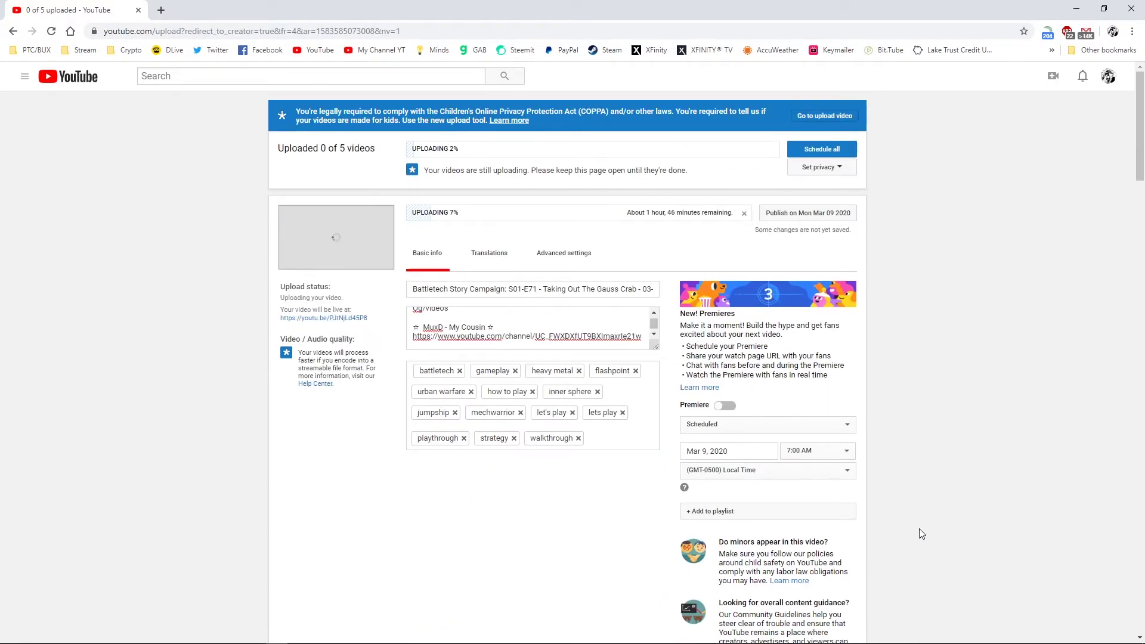
Examine the video thumbnail areas and publish dates of episodes E71 through E75.
scroll(918, 534, down, 7)
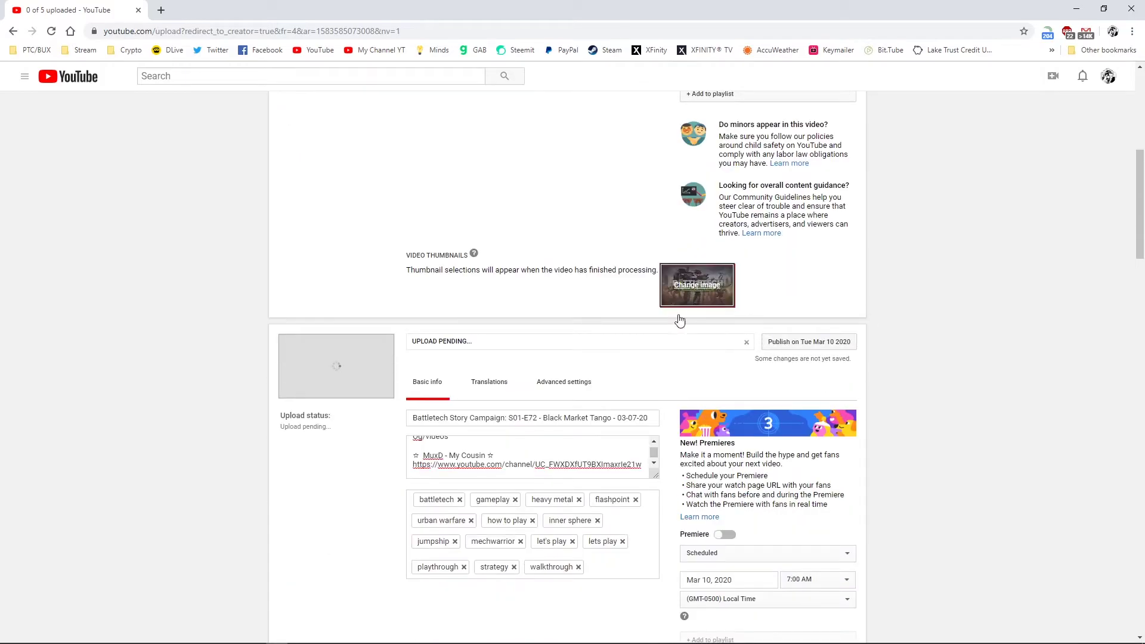
scroll(708, 528, down, 7)
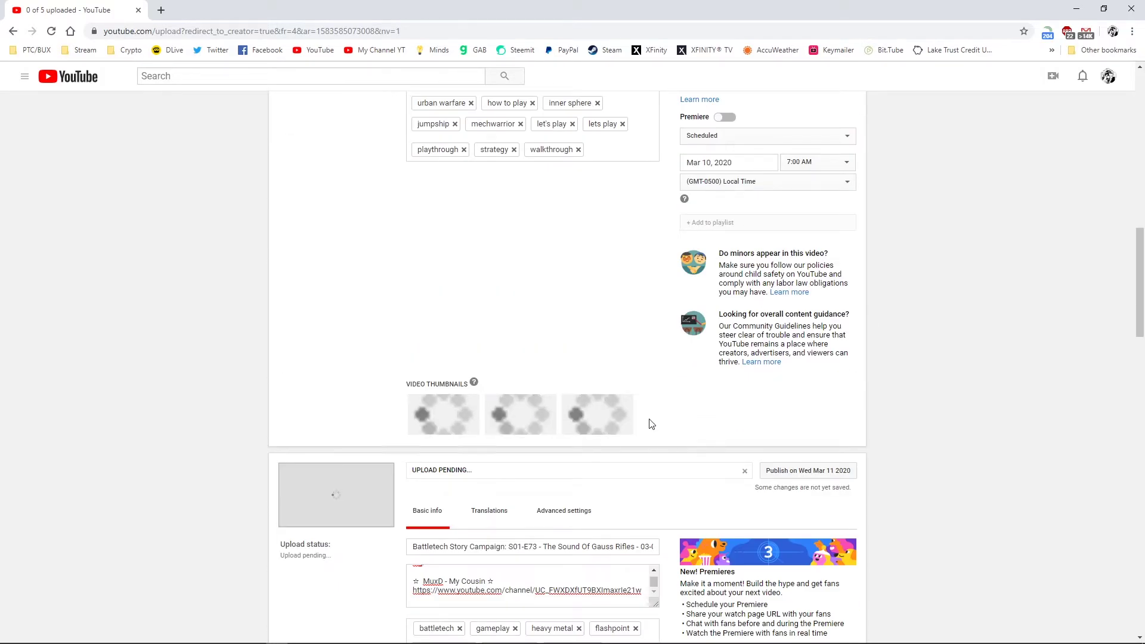
scroll(684, 423, down, 7)
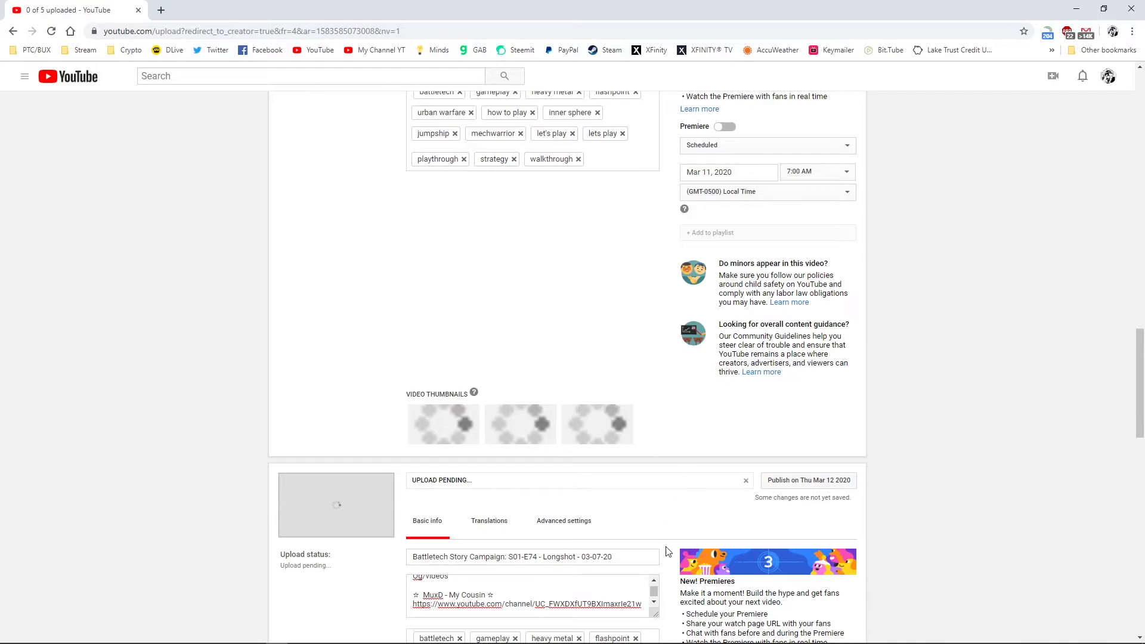
scroll(669, 544, down, 7)
scroll(674, 474, down, 5)
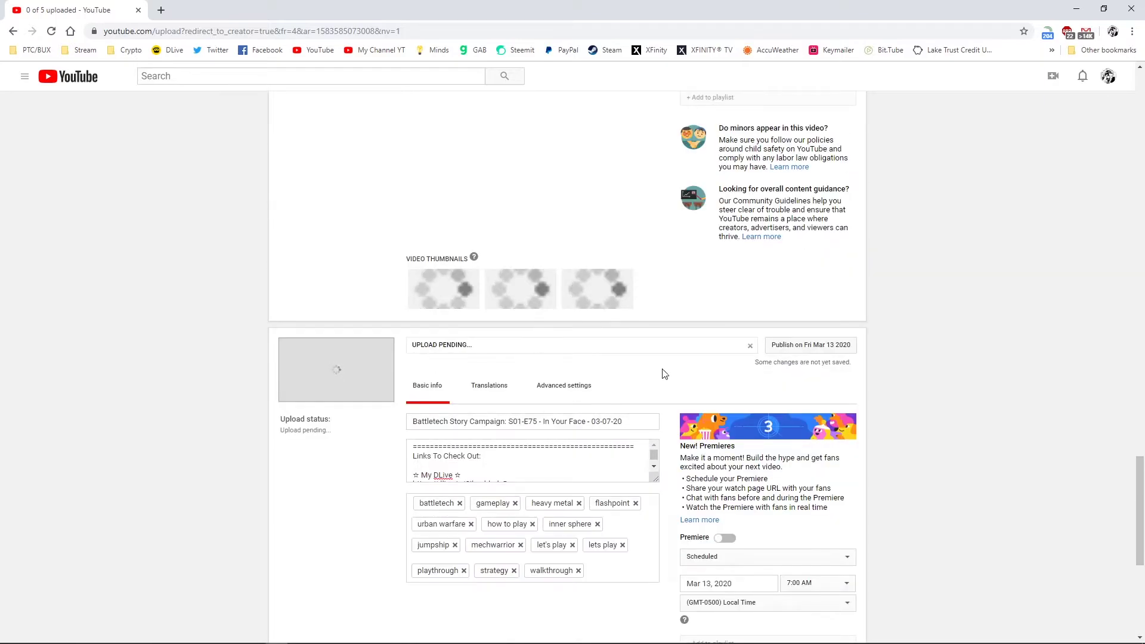
scroll(710, 381, up, 3)
scroll(709, 403, up, 6)
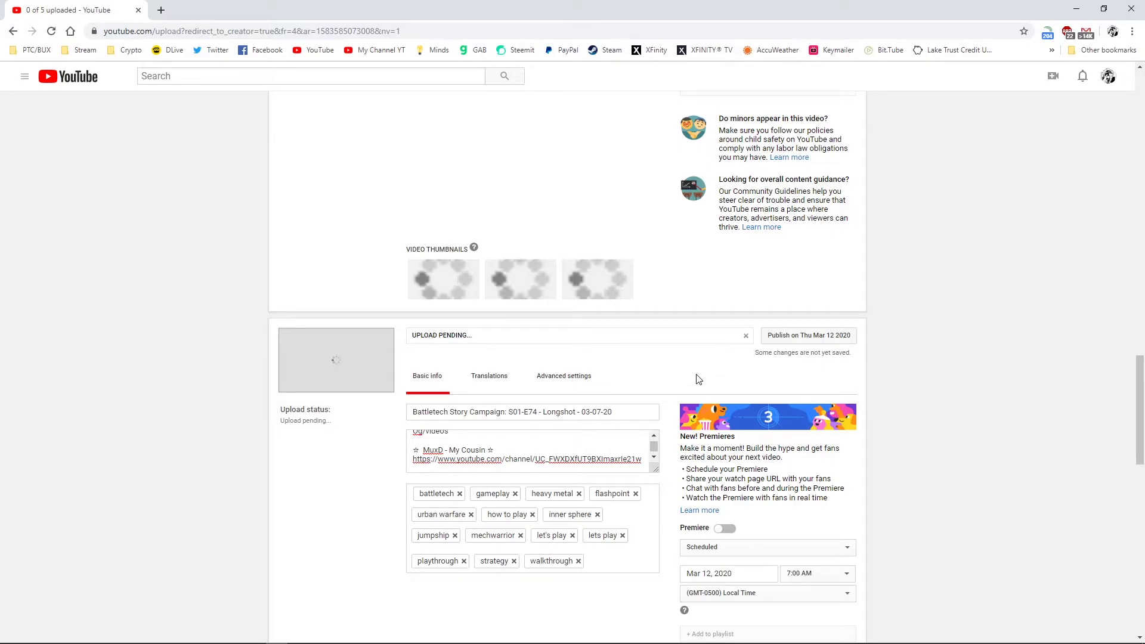
scroll(698, 379, up, 13)
scroll(698, 380, up, 12)
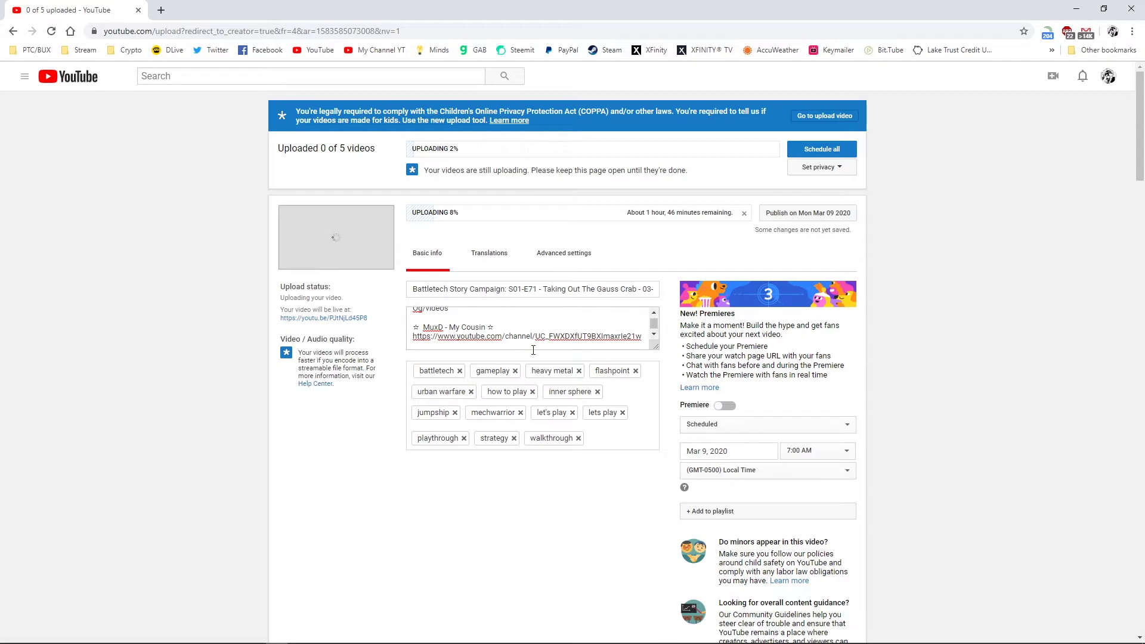
Review the advanced settings of the last episode, E75, and return to its basic info.
scroll(673, 396, down, 10)
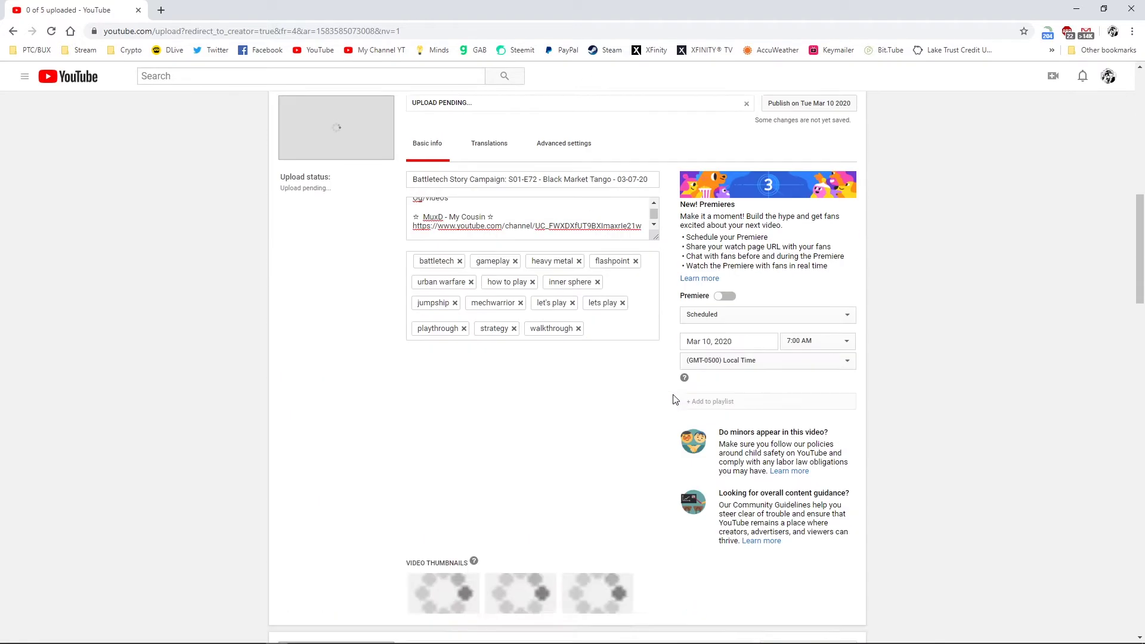
scroll(673, 399, down, 20)
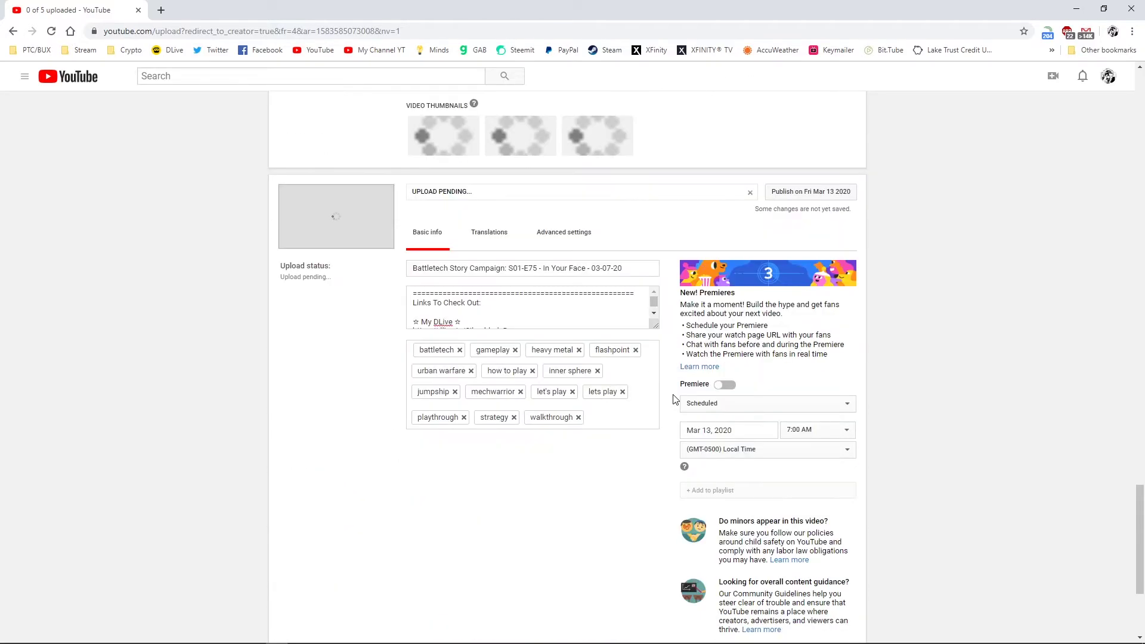
scroll(675, 399, down, 4)
scroll(582, 434, up, 8)
click(573, 506)
scroll(573, 506, down, 5)
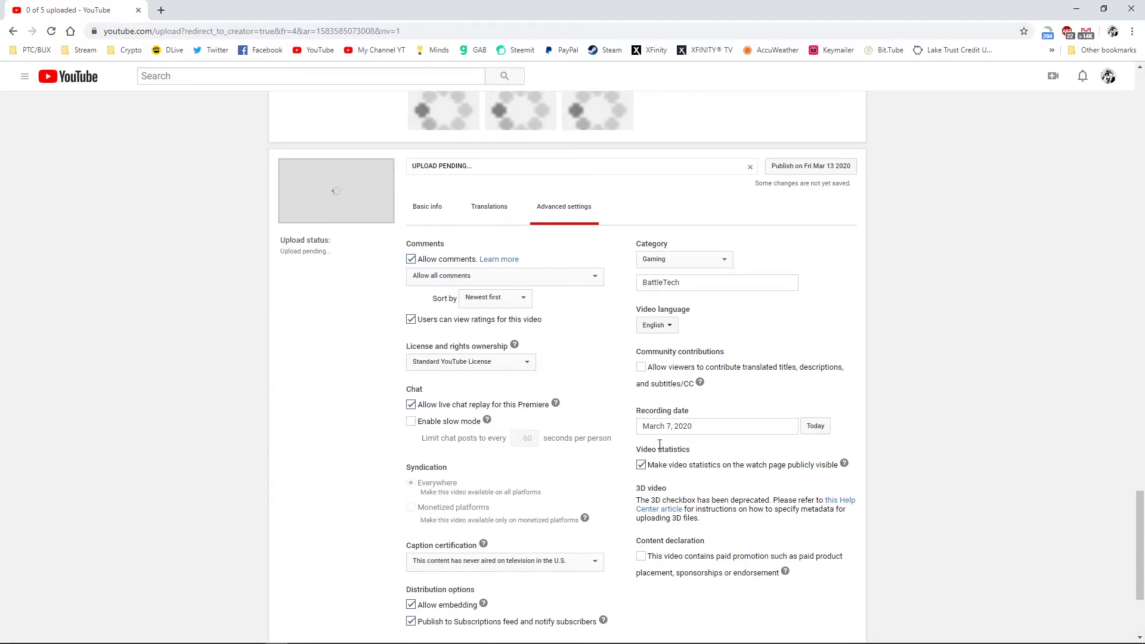
click(427, 207)
scroll(663, 435, up, 1)
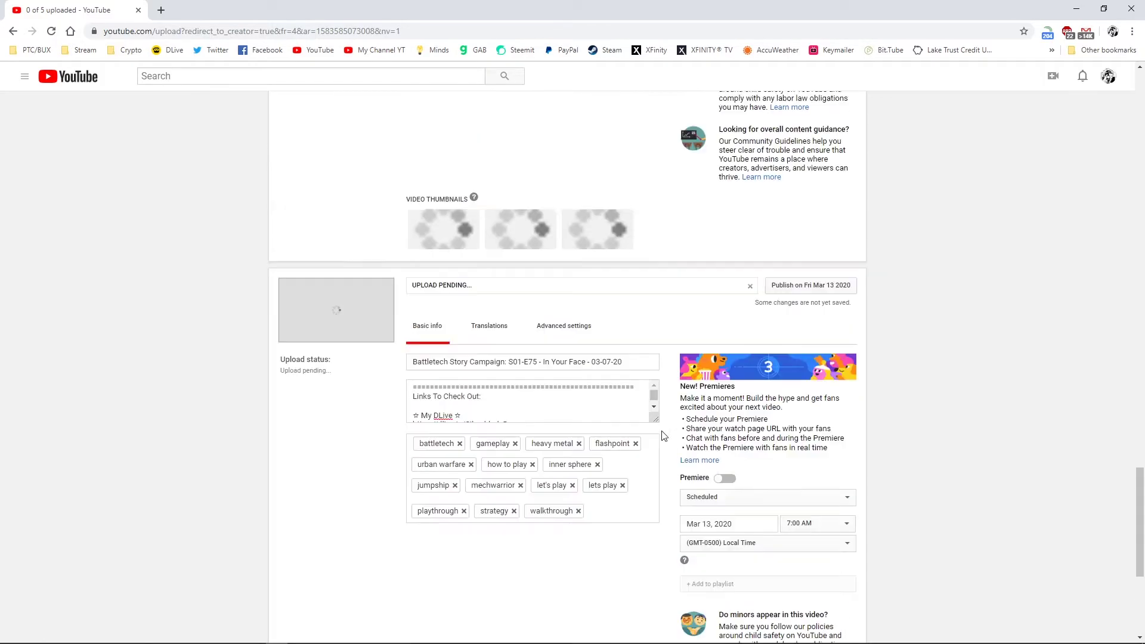
Review the titles, tags and scheduled publish dates of the queued episodes E71 through E75 on the classic upload page.
scroll(664, 436, up, 20)
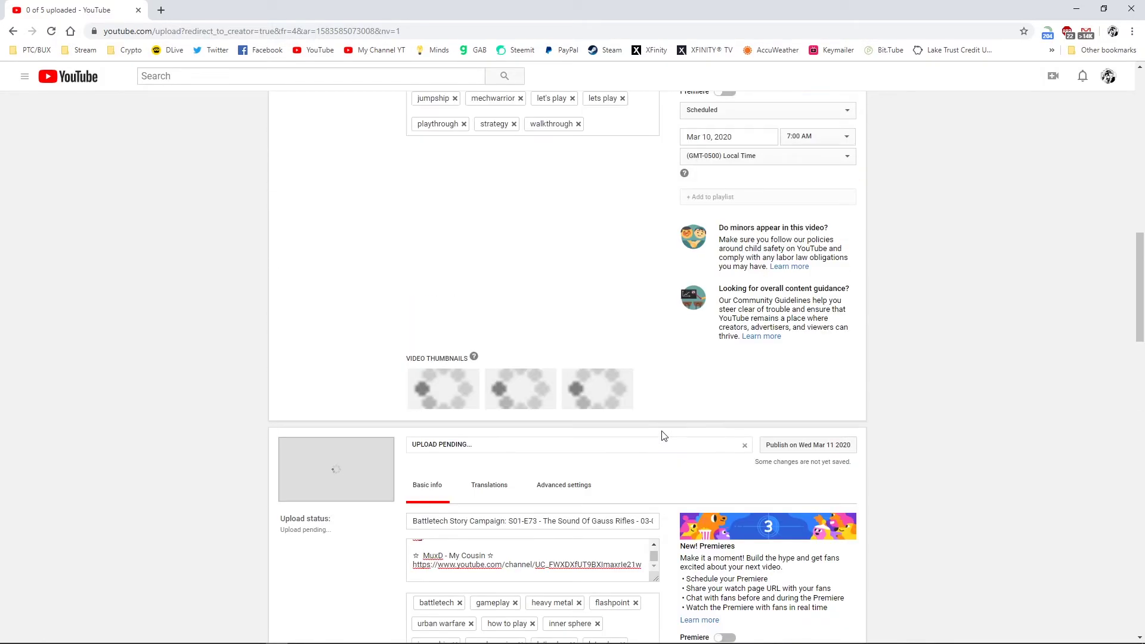
scroll(664, 436, up, 20)
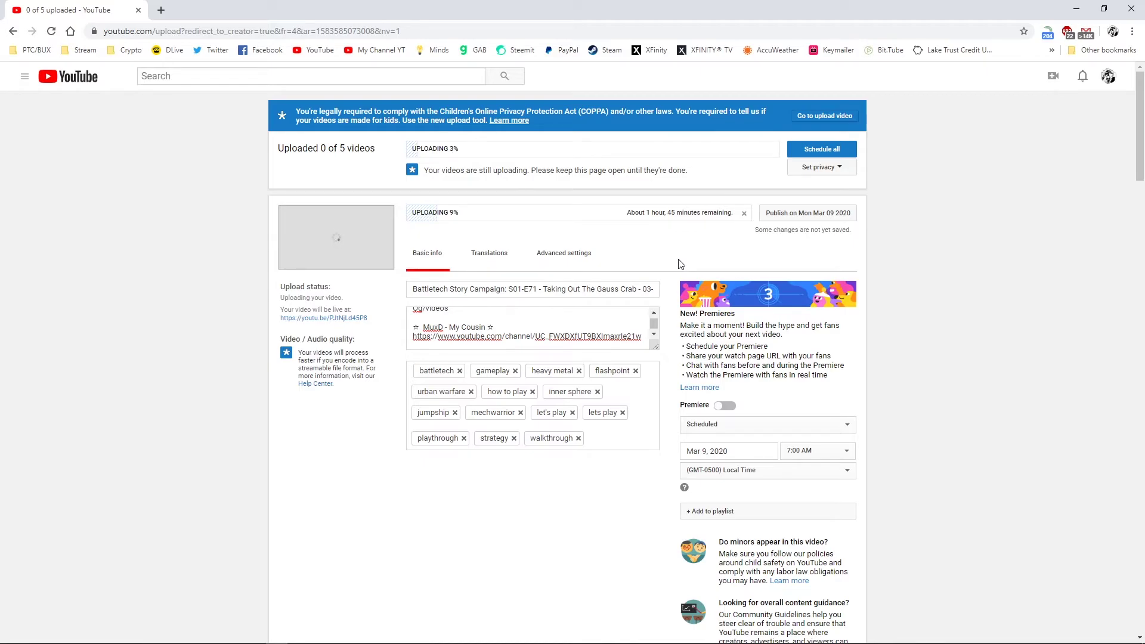
scroll(681, 265, down, 1)
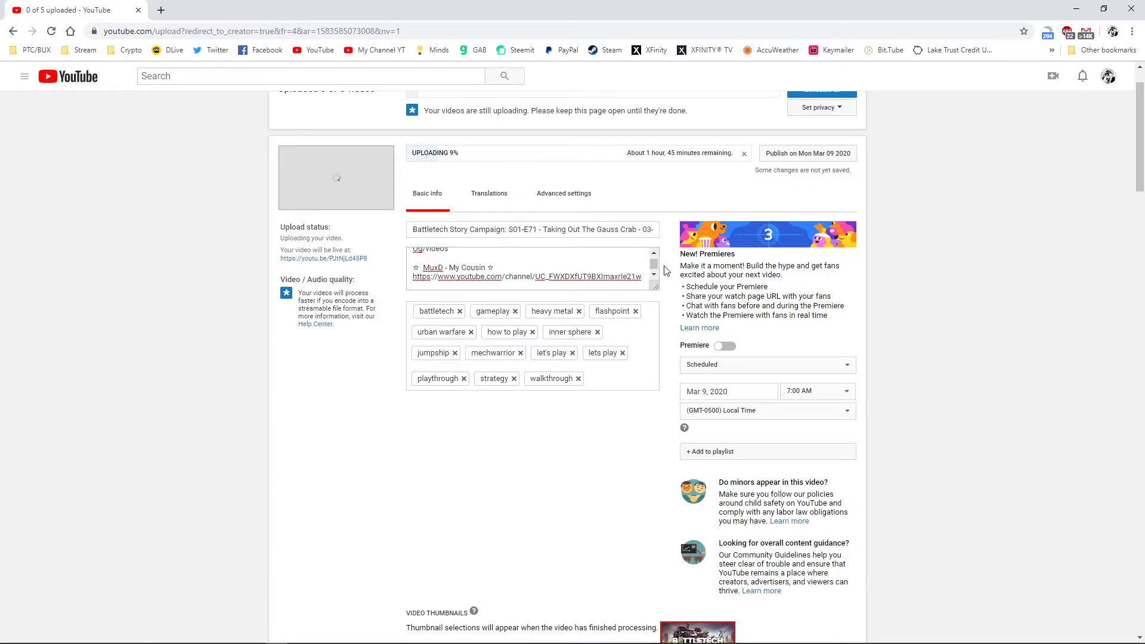
scroll(666, 271, down, 10)
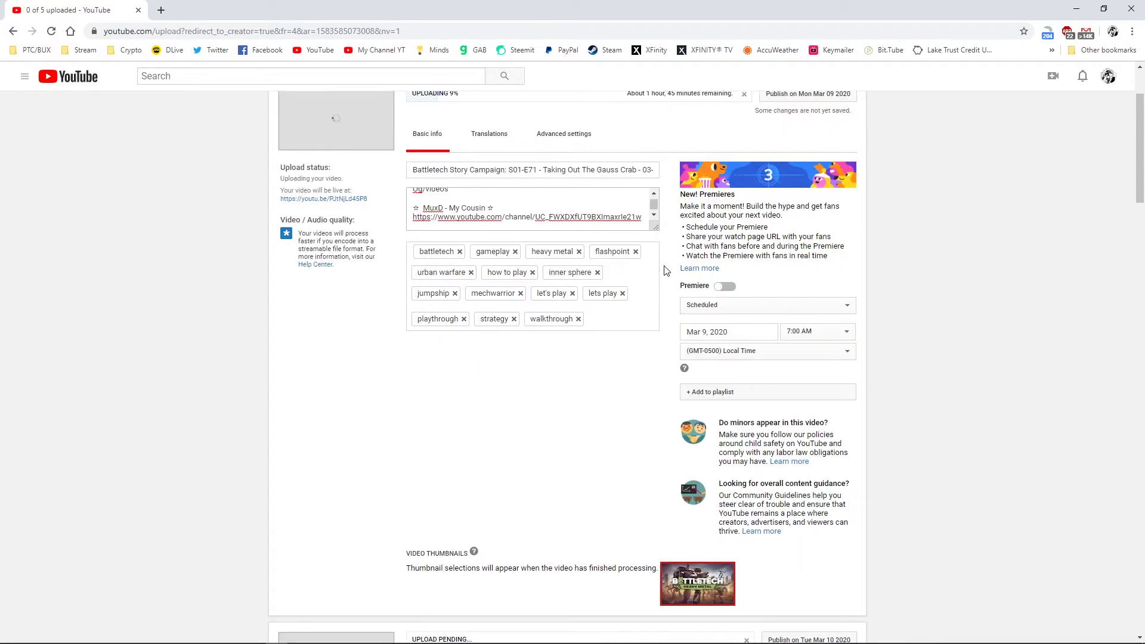
scroll(666, 271, down, 15)
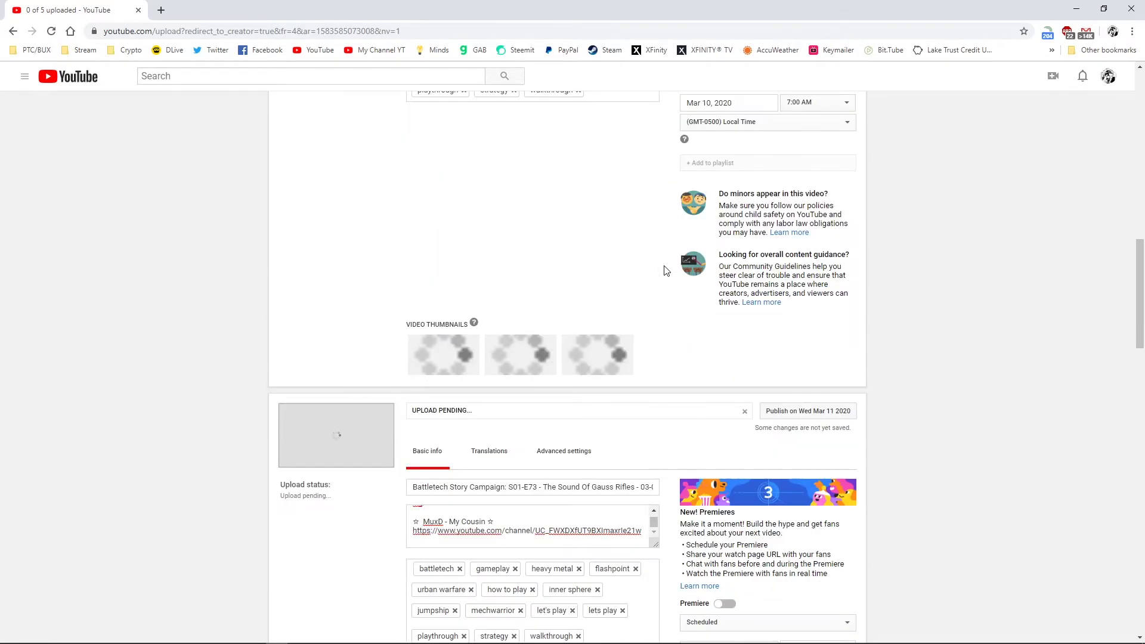
scroll(666, 271, down, 10)
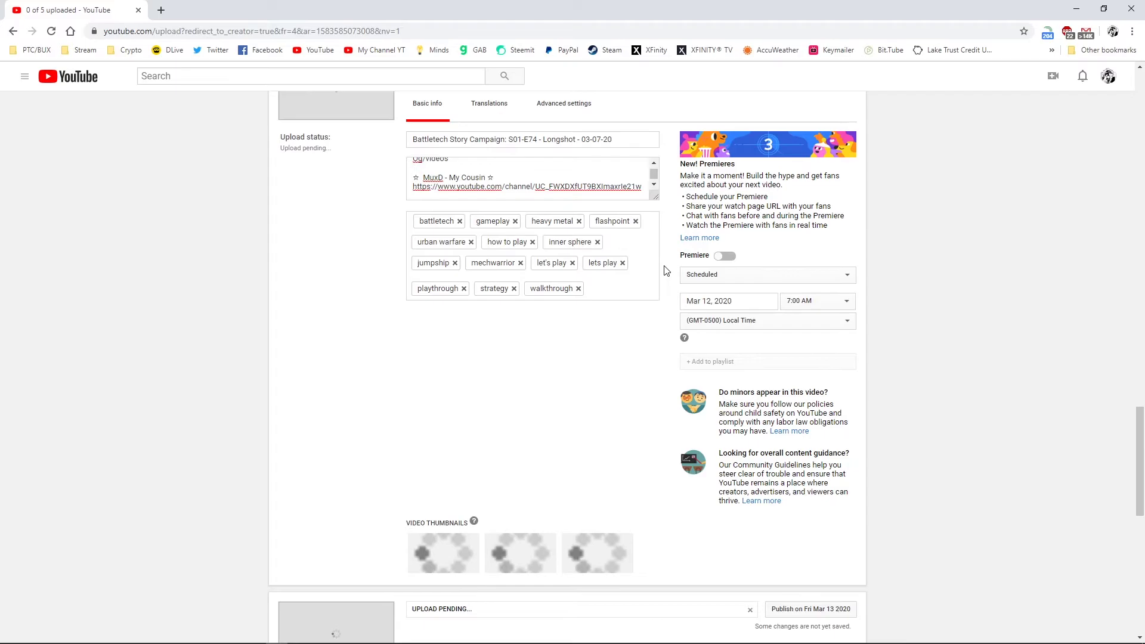
scroll(666, 270, up, 15)
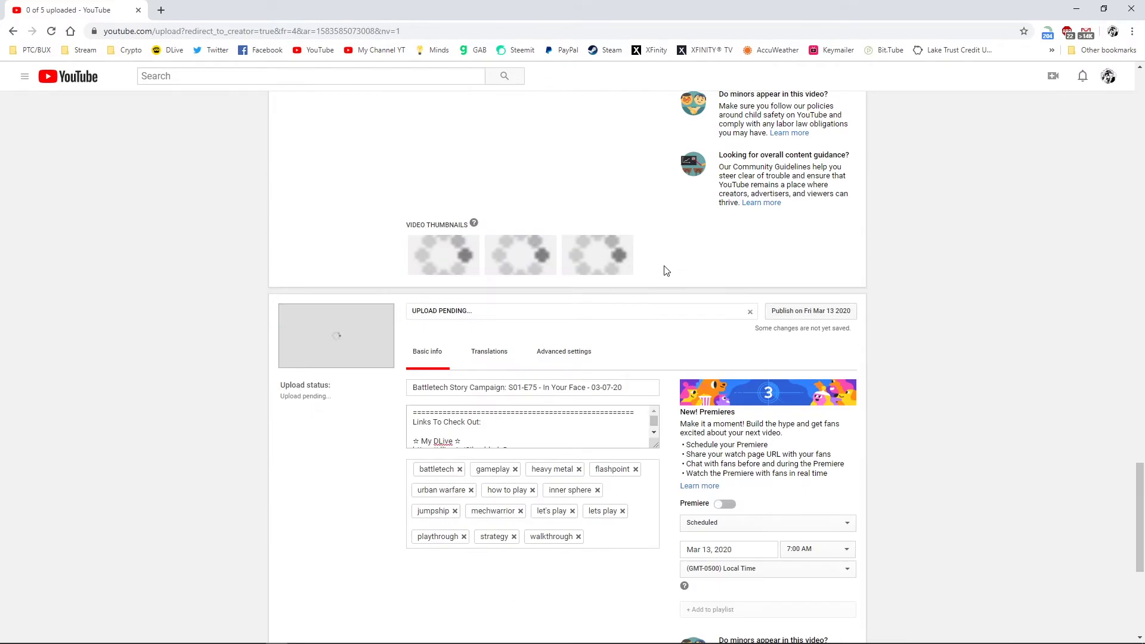
scroll(666, 270, up, 15)
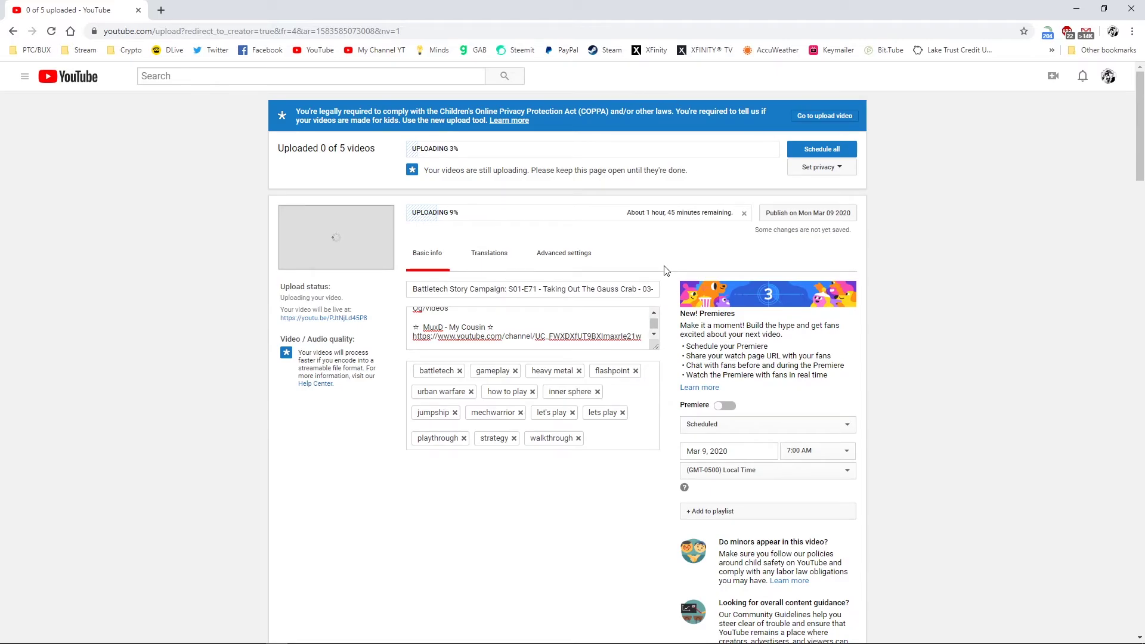
Compare E71's custom thumbnail with the thumbnail areas of the pending episodes, down to the option for adding more videos.
scroll(666, 271, down, 5)
mouse_move(686, 414)
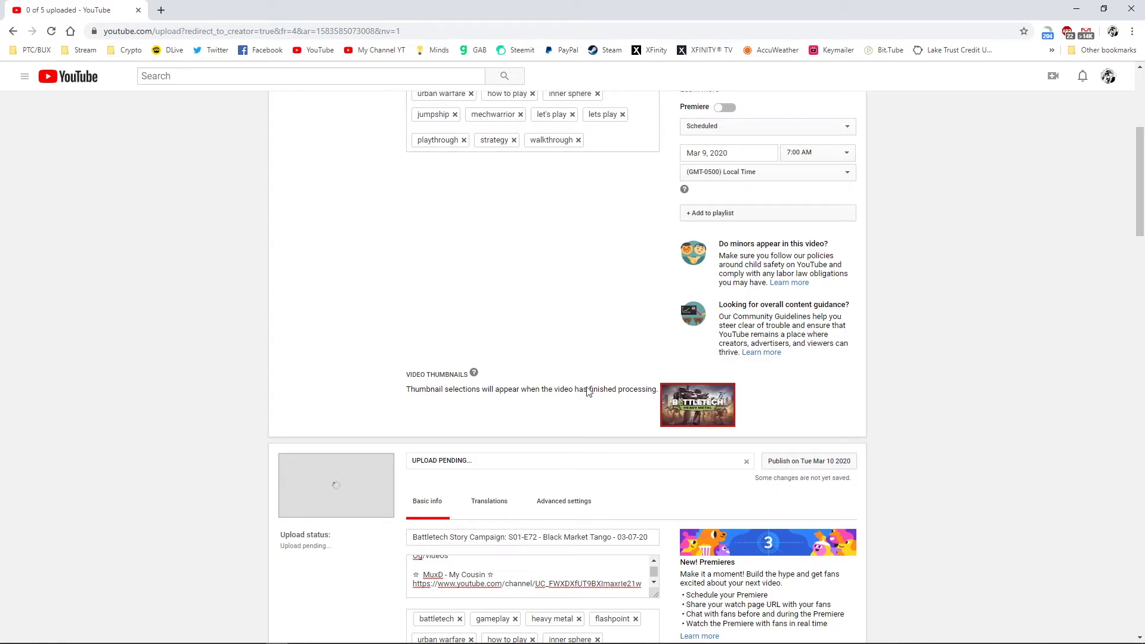
scroll(688, 417, down, 10)
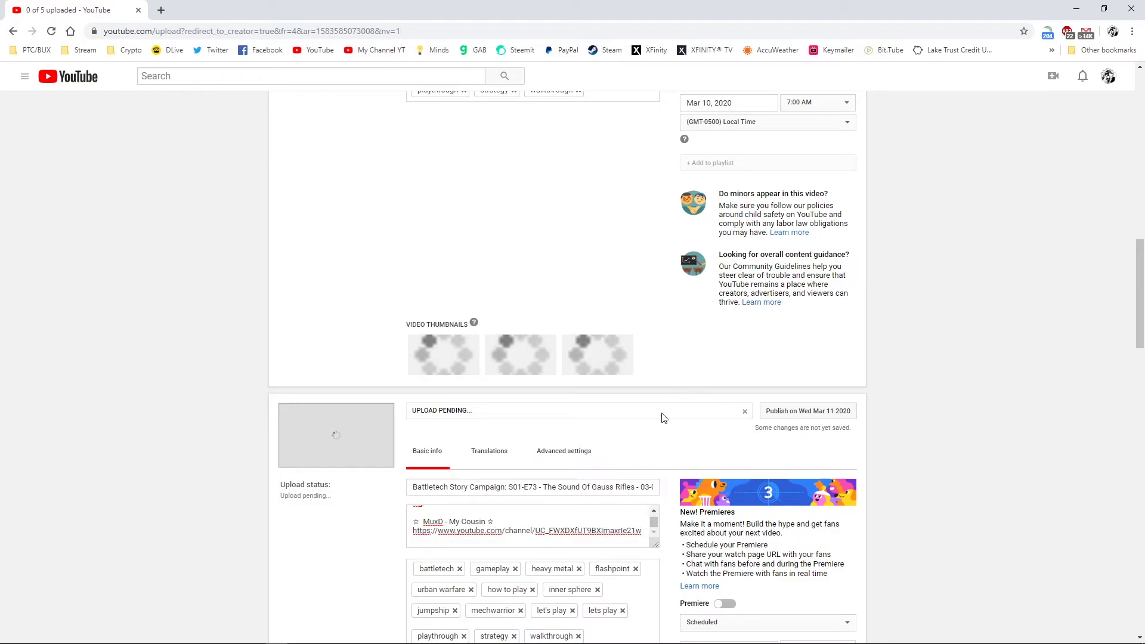
scroll(663, 427, down, 3)
scroll(660, 446, down, 4)
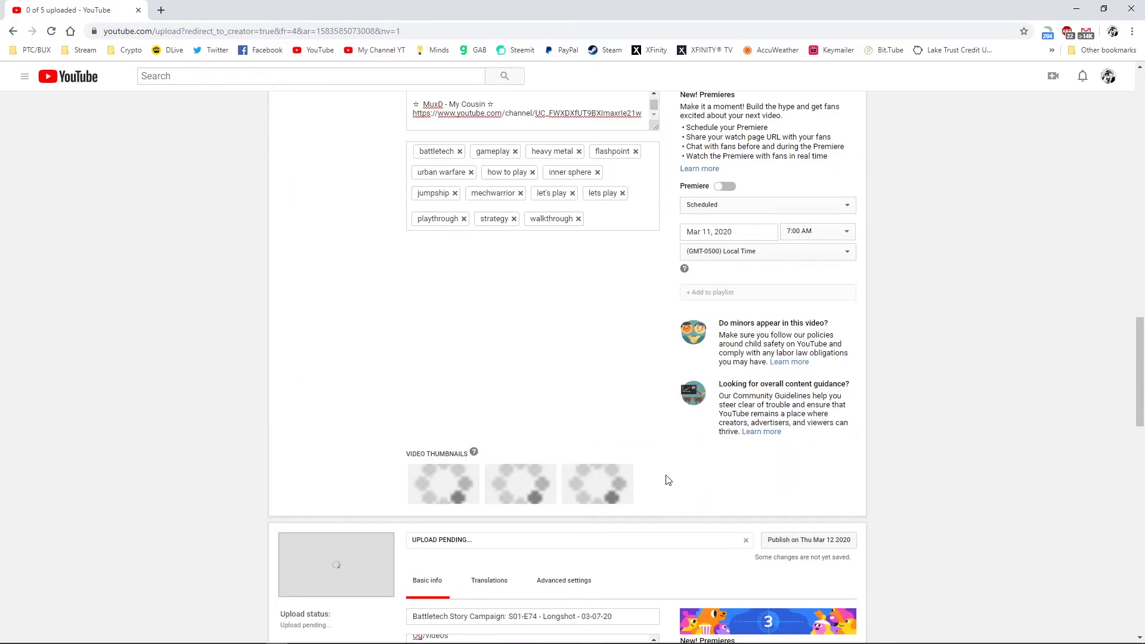
scroll(667, 478, down, 4)
scroll(667, 478, down, 14)
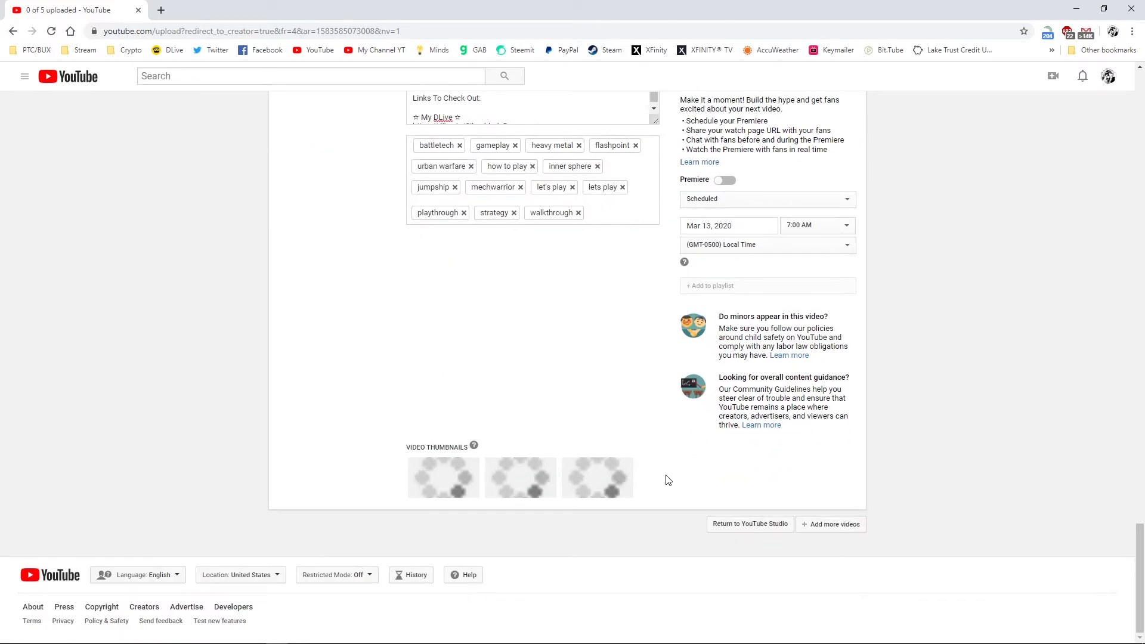
scroll(668, 480, up, 10)
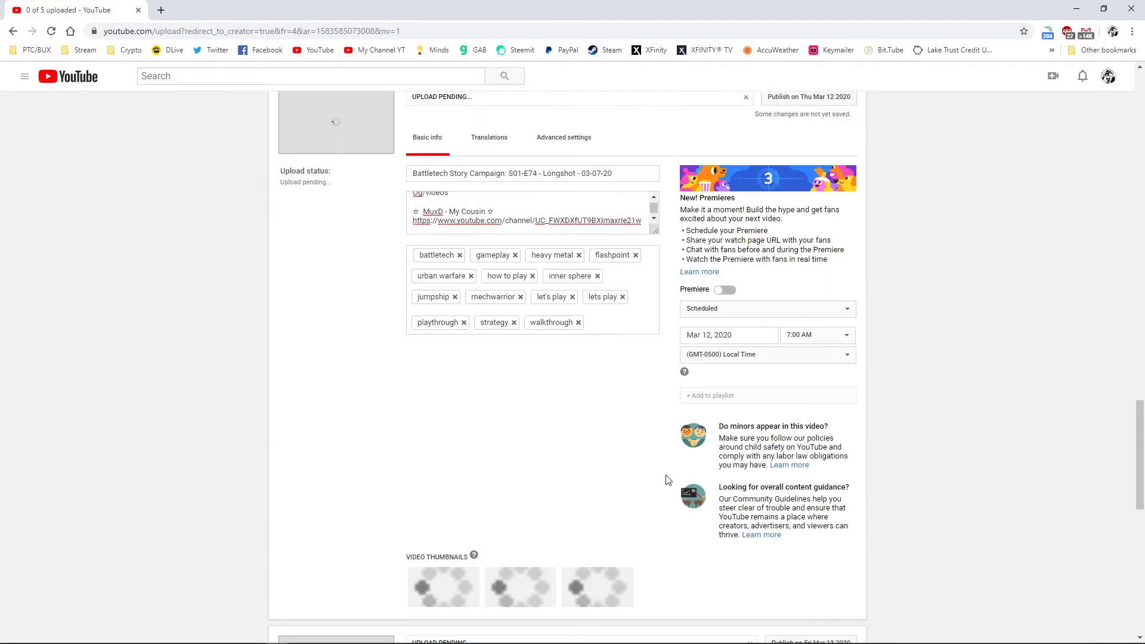
scroll(668, 480, up, 15)
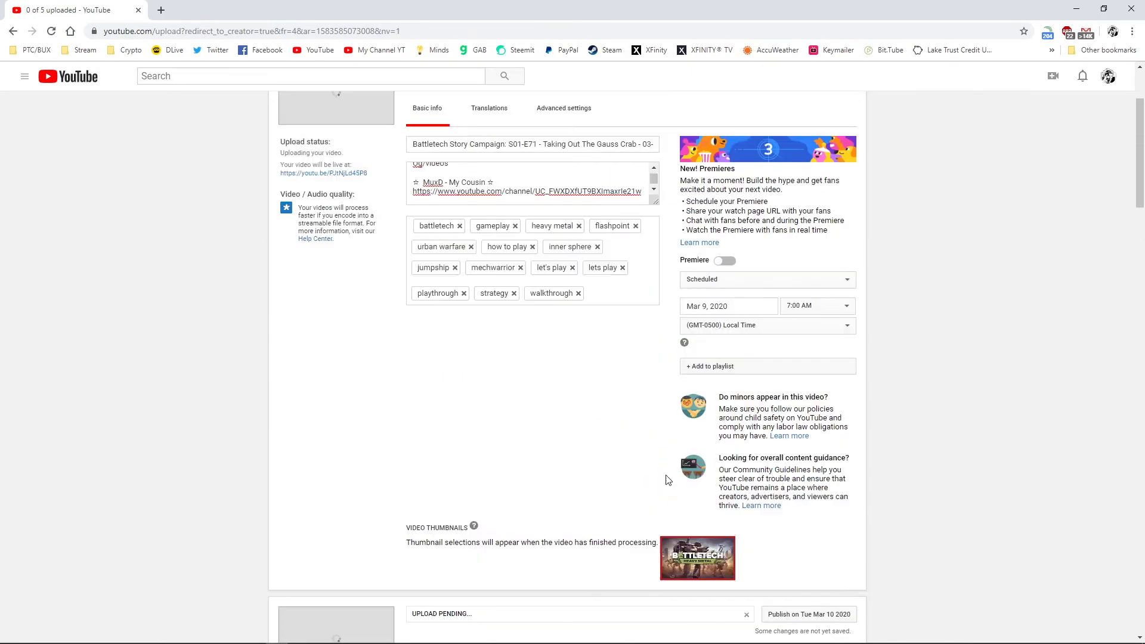
scroll(668, 480, down, 1)
scroll(668, 480, up, 4)
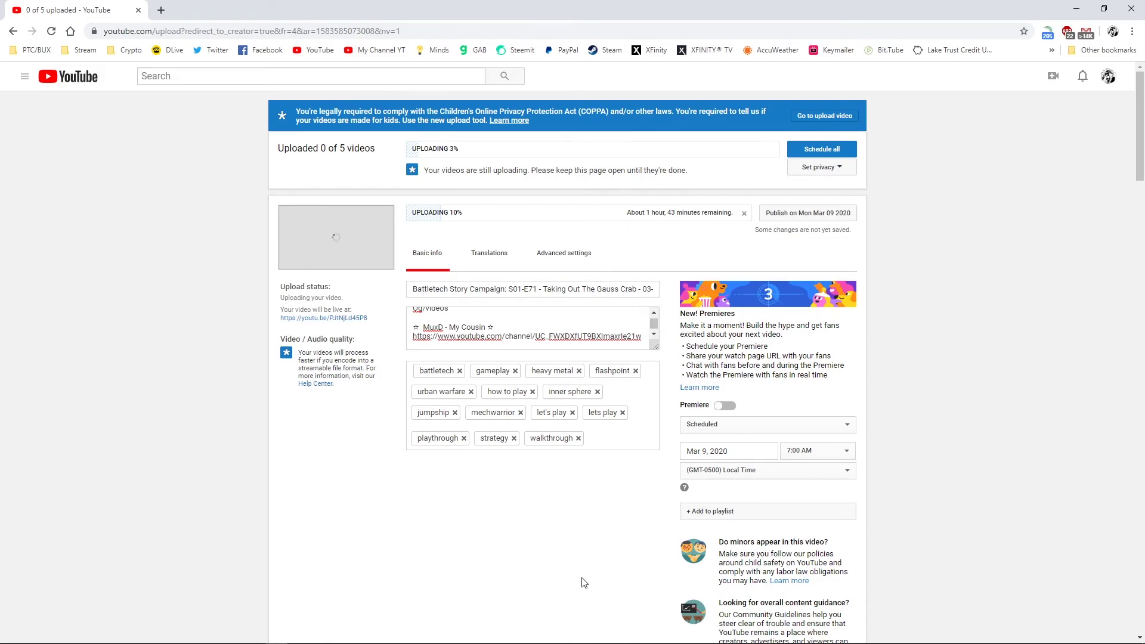
scroll(916, 540, down, 10)
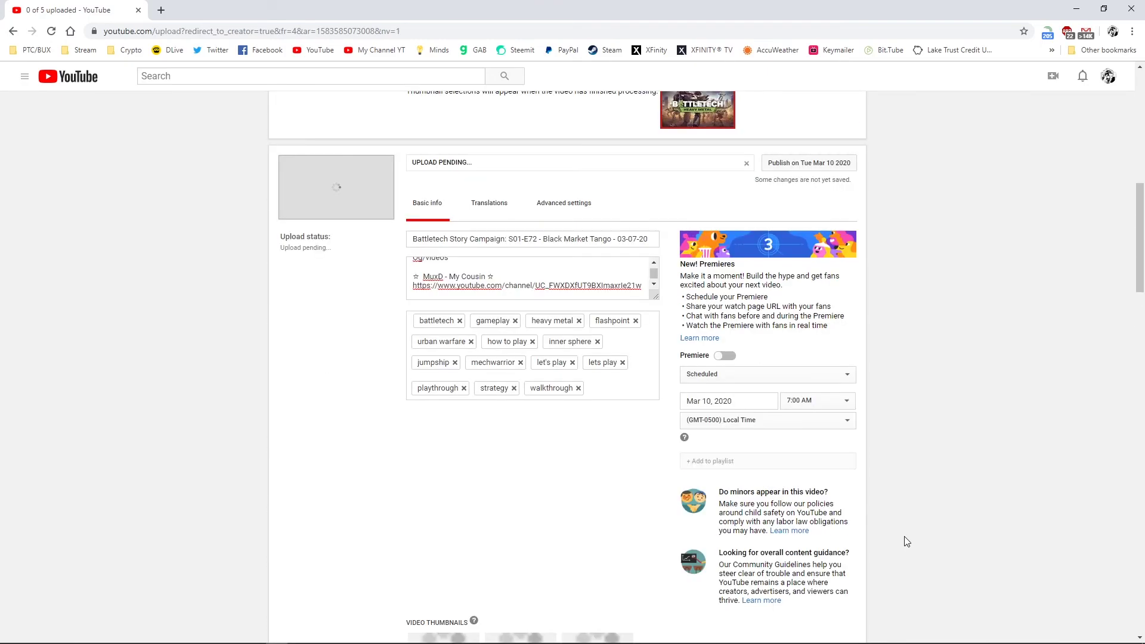
scroll(907, 541, up, 10)
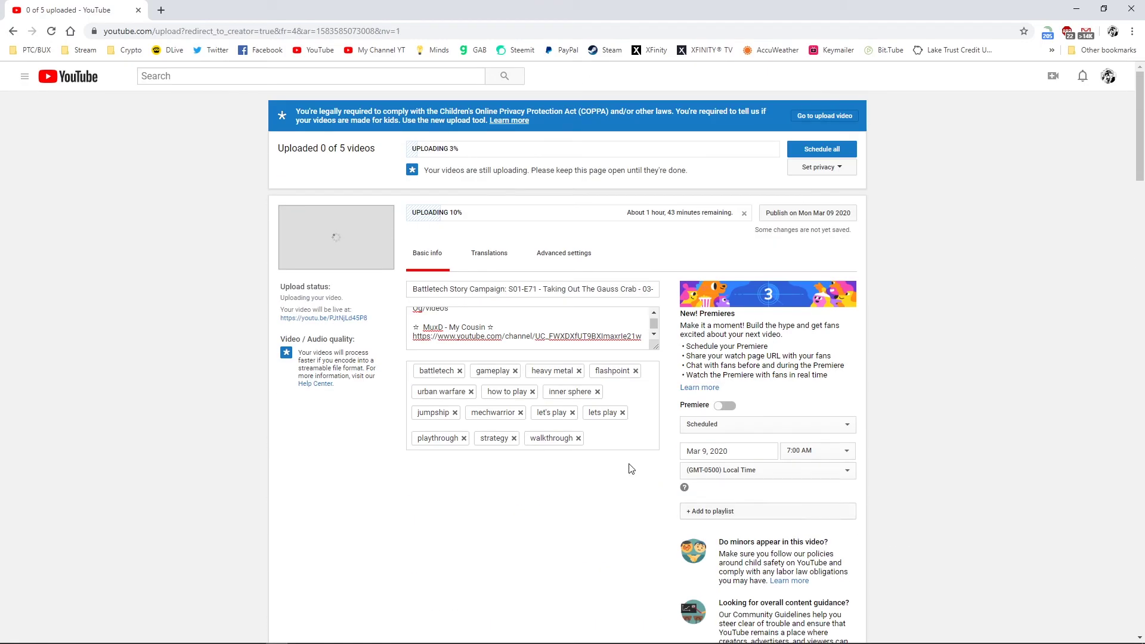